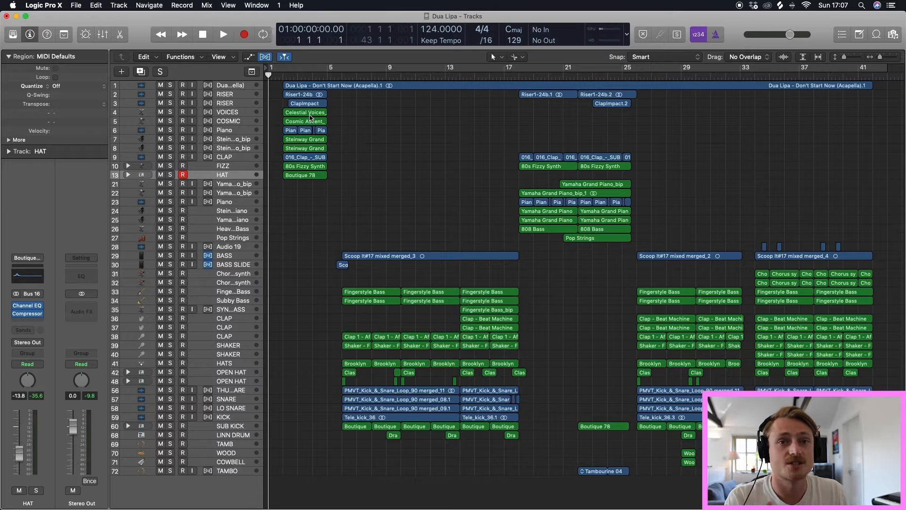
Step: Play the full arrangement from bar 2 to listen to the intro, stopping at bar 5
{"action": "left_click", "coordinate": [283, 75]}
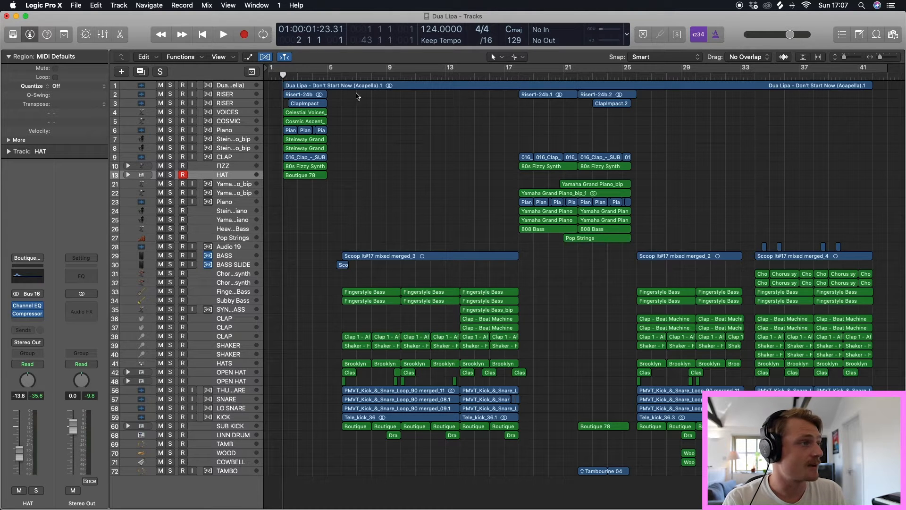
{"action": "key", "text": "space"}
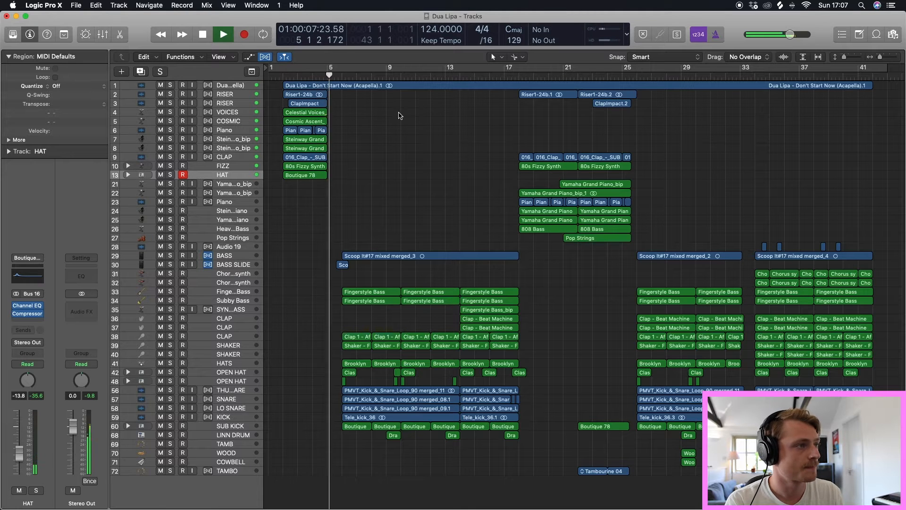
{"action": "key", "text": "space"}
Step: Solo the Piano audio track (track 6) in the intro and play a short passage of it from bar 2
{"action": "key", "text": "super+Down"}
{"action": "key", "text": "super+Down"}
{"action": "scroll", "coordinate": [278, 116], "scroll_direction": "up", "scroll_amount": 3}
{"action": "key", "text": "super+Down"}
{"action": "key", "text": "super+Down"}
{"action": "key", "text": "super+Down"}
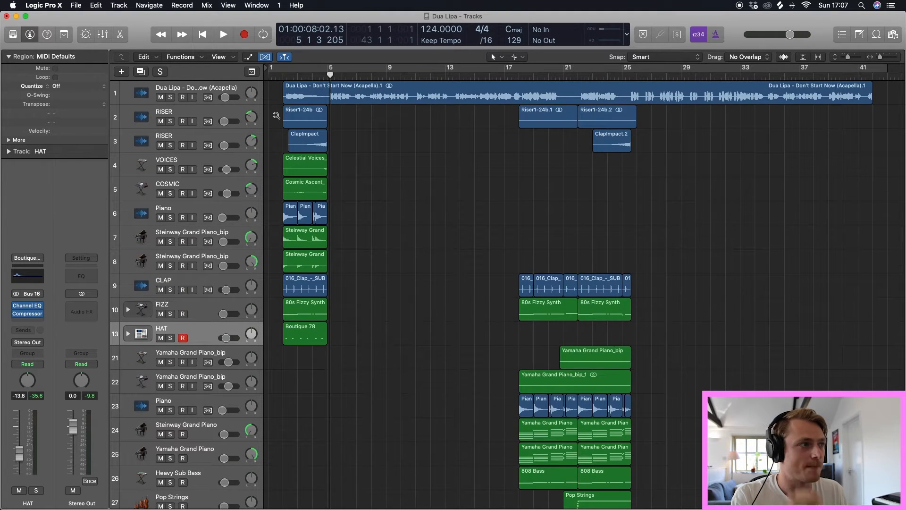
{"action": "scroll", "coordinate": [277, 116], "scroll_direction": "right", "scroll_amount": 5}
{"action": "scroll", "coordinate": [333, 128], "scroll_direction": "left", "scroll_amount": 7}
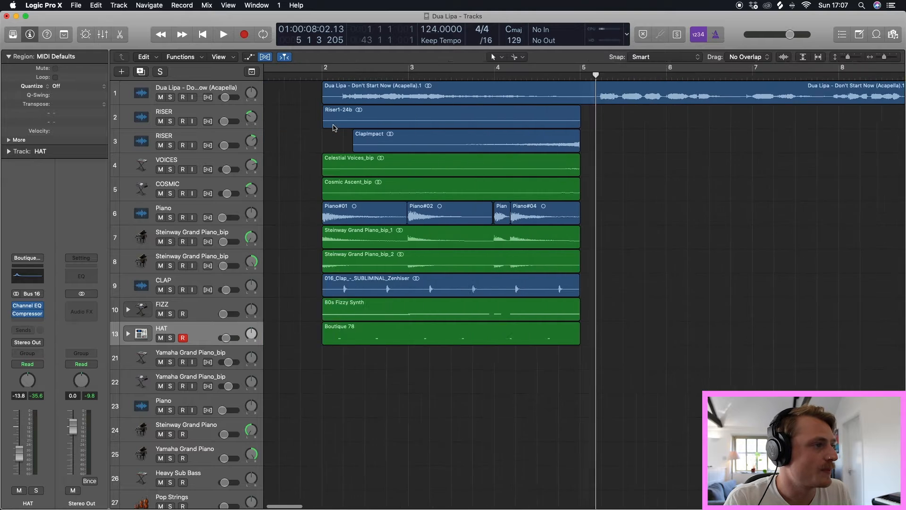
{"action": "left_click", "coordinate": [216, 209]}
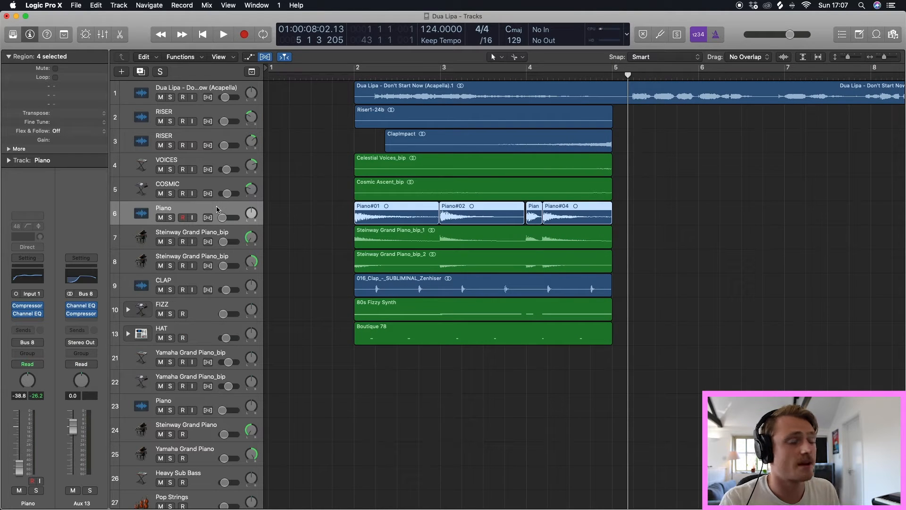
{"action": "key", "text": "s"}
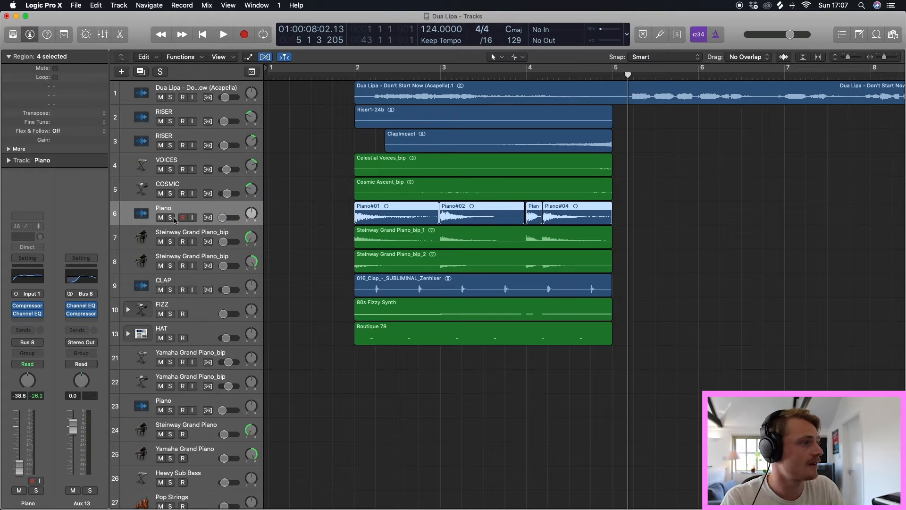
{"action": "key", "text": "shift+space"}
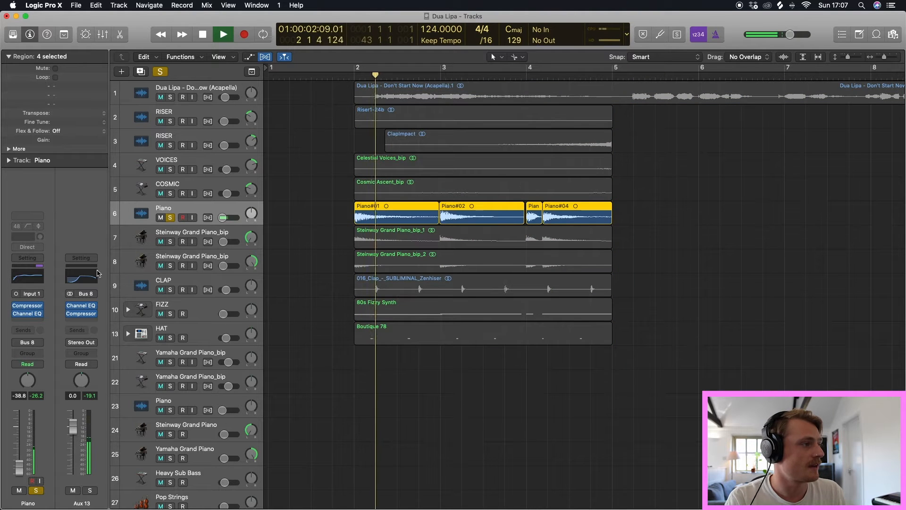
{"action": "key", "text": "space"}
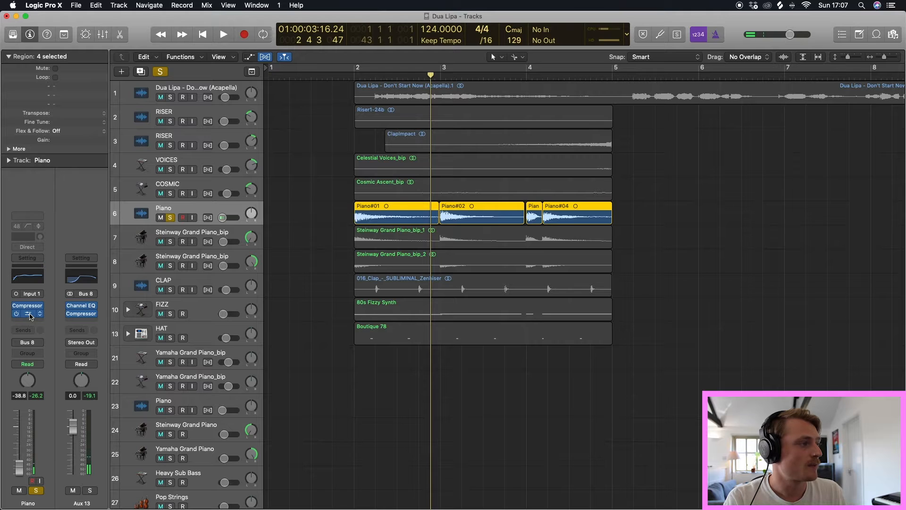
Step: Inspect the Channel EQ curves on the Piano track and on its Aux 13 bus, closing each one after viewing
{"action": "left_click", "coordinate": [28, 314]}
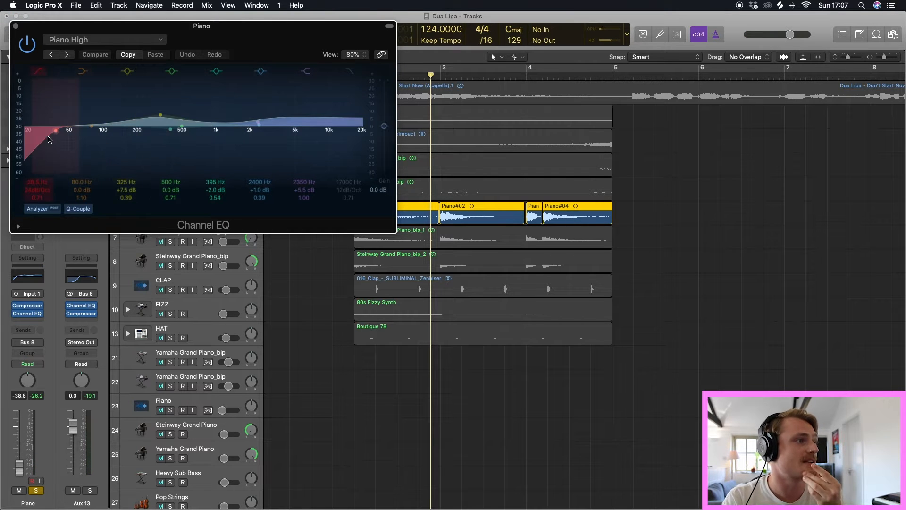
{"action": "left_click", "coordinate": [15, 25]}
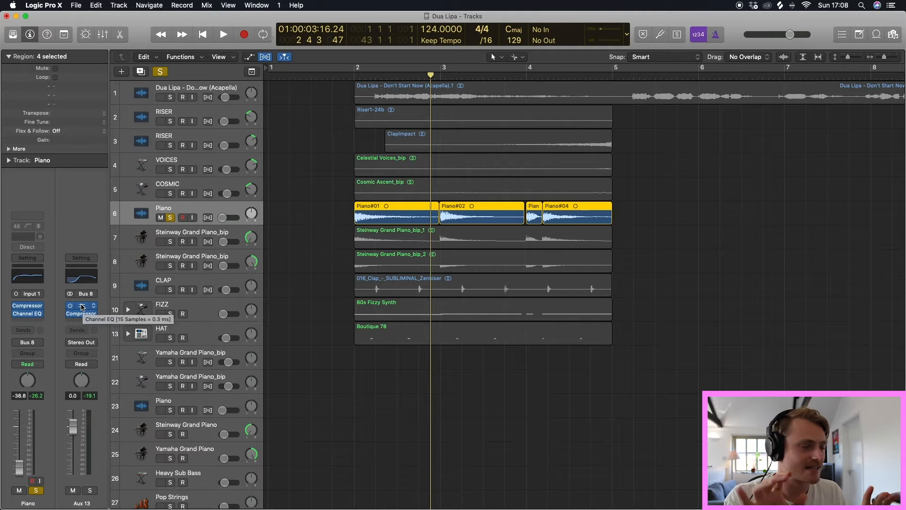
{"action": "left_click", "coordinate": [82, 307]}
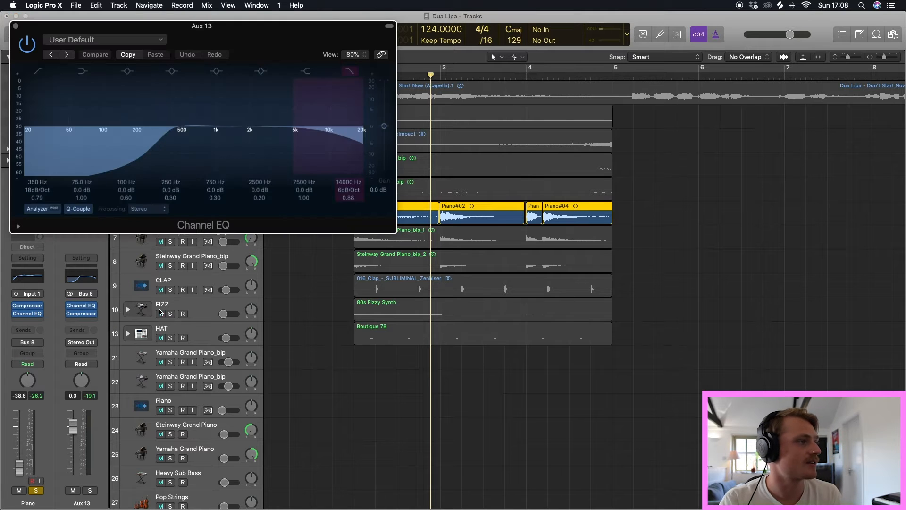
{"action": "left_click", "coordinate": [16, 26]}
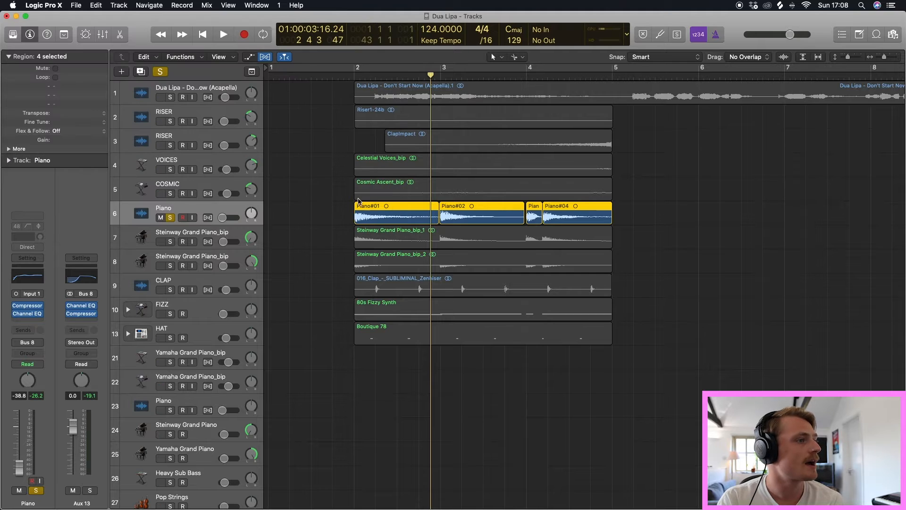
Step: Play the soloed Piano track from bar 2 to the end of the intro
{"action": "left_click", "coordinate": [355, 74]}
{"action": "key", "text": "space"}
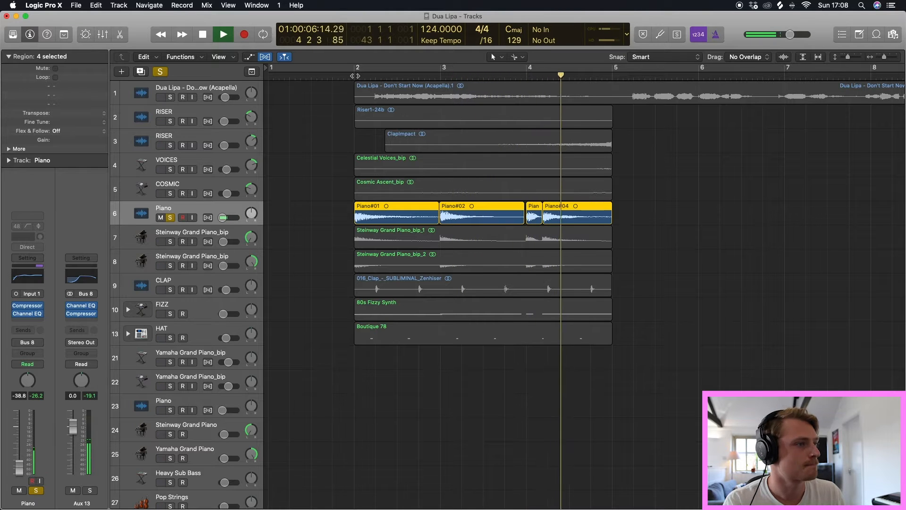
{"action": "key", "text": "space"}
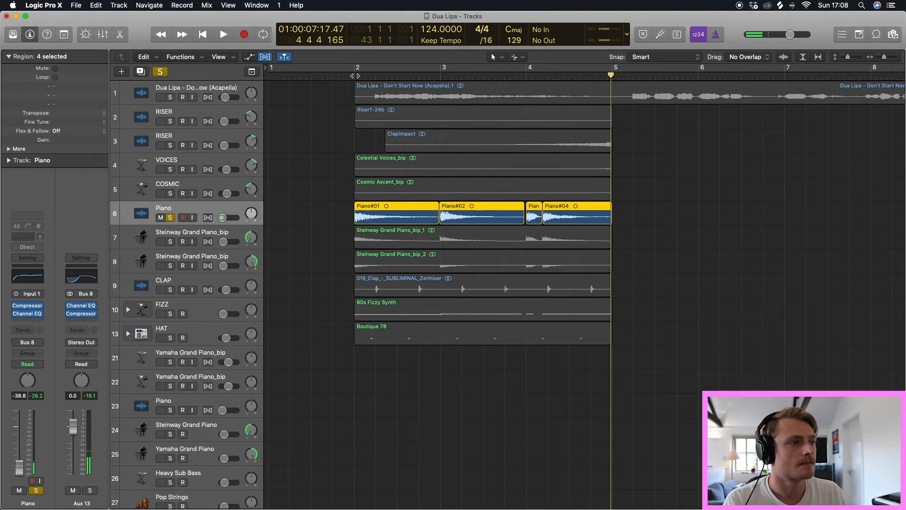
Step: Add both Steinway Grand Piano tracks (7 and 8) to the solo and play the layered pianos from bar 2
{"action": "left_click", "coordinate": [173, 243]}
{"action": "left_click", "coordinate": [171, 241]}
{"action": "left_click", "coordinate": [170, 266]}
{"action": "left_click", "coordinate": [357, 72]}
{"action": "key", "text": "space"}
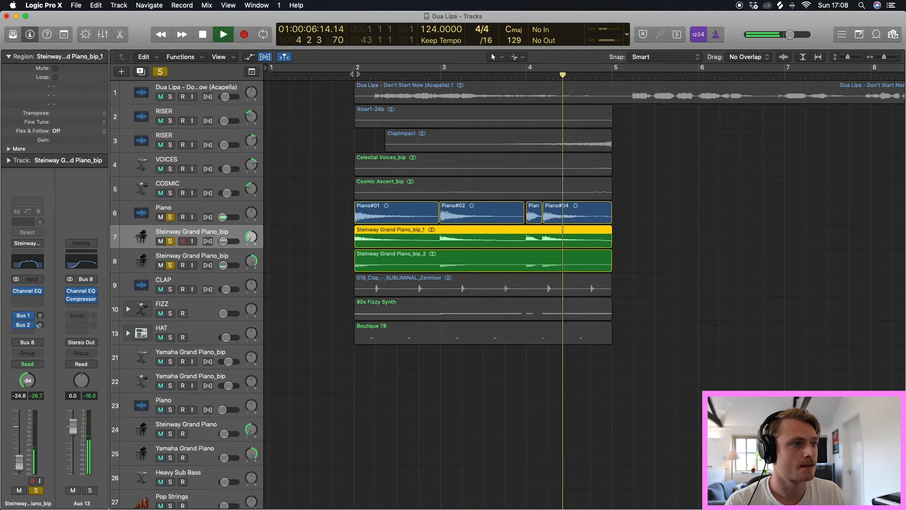
{"action": "key", "text": "space"}
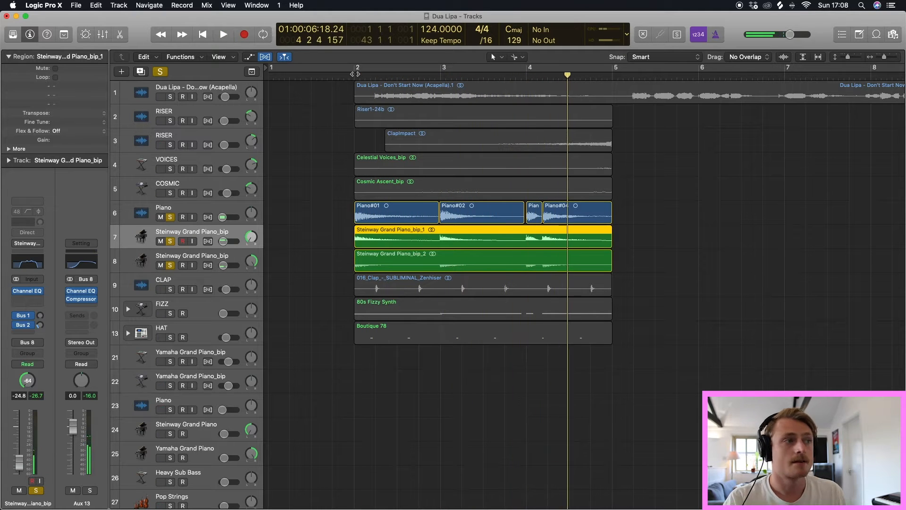
Step: Clear all track solos and leave the Dua Lipa acapella track unmuted
{"action": "left_click", "coordinate": [162, 96]}
{"action": "left_click", "coordinate": [161, 72]}
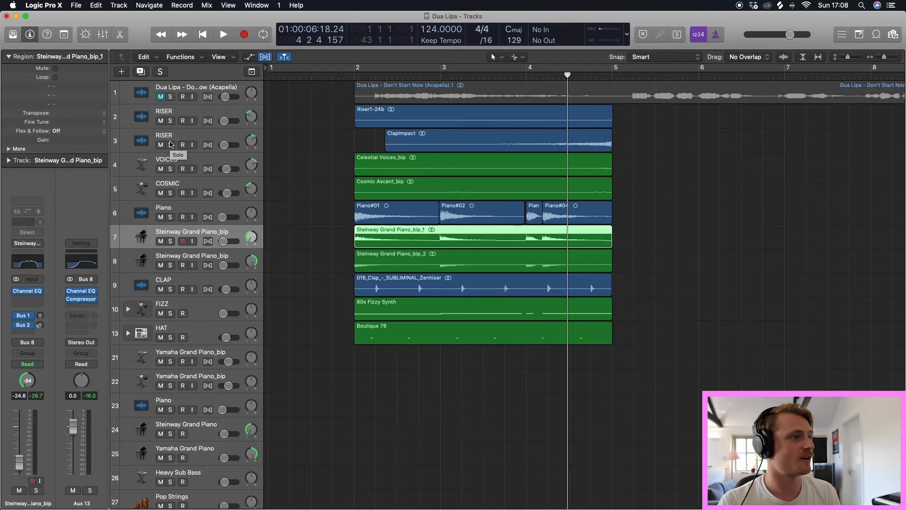
{"action": "left_click", "coordinate": [160, 97]}
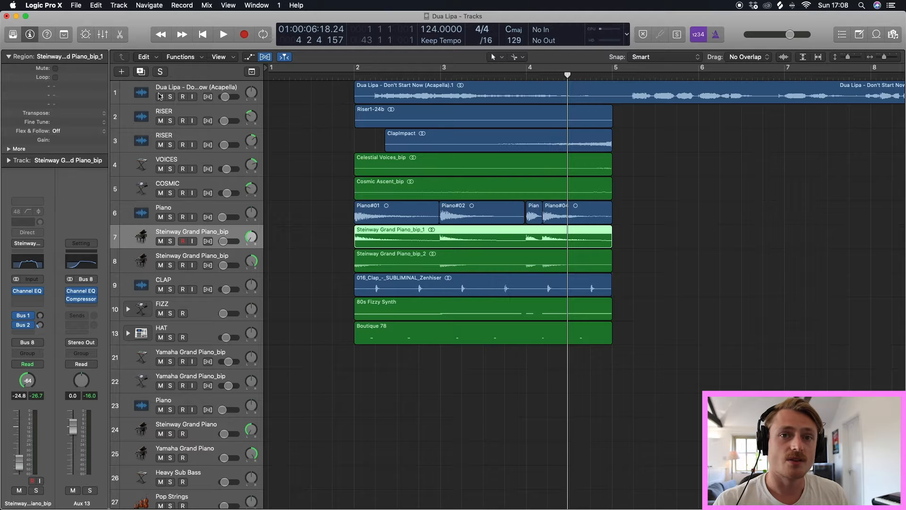
Step: Solo the FIZZ synth track and play it from bar 2
{"action": "key", "text": "super+Left"}
{"action": "key", "text": "super+Left"}
{"action": "key", "text": "super+Left"}
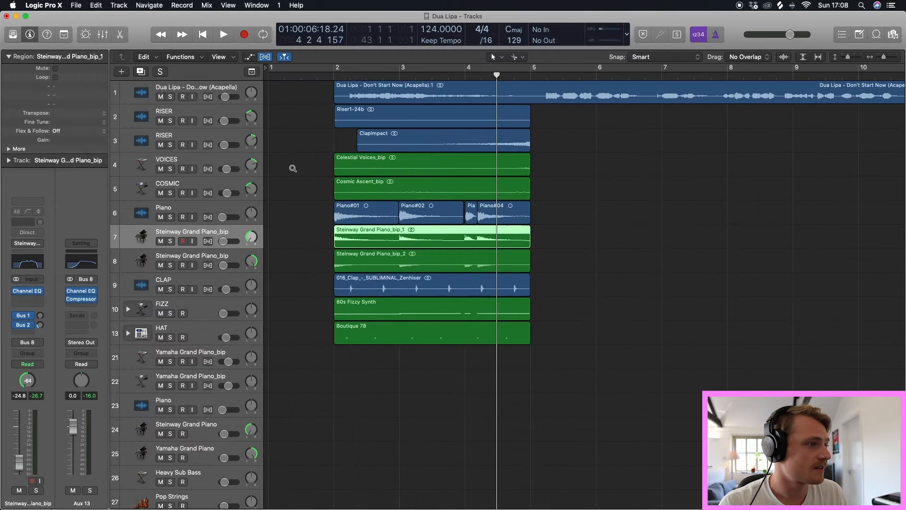
{"action": "left_click", "coordinate": [170, 314]}
{"action": "left_click", "coordinate": [321, 76]}
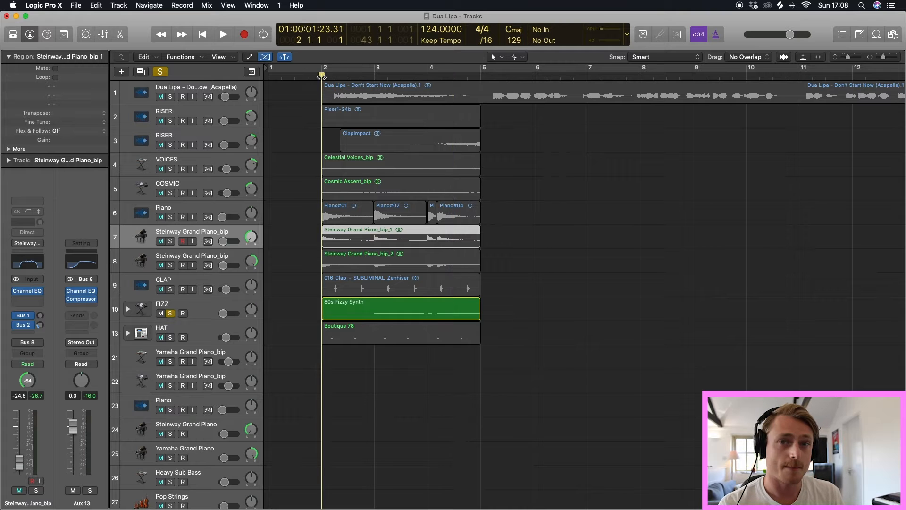
{"action": "key", "text": "space"}
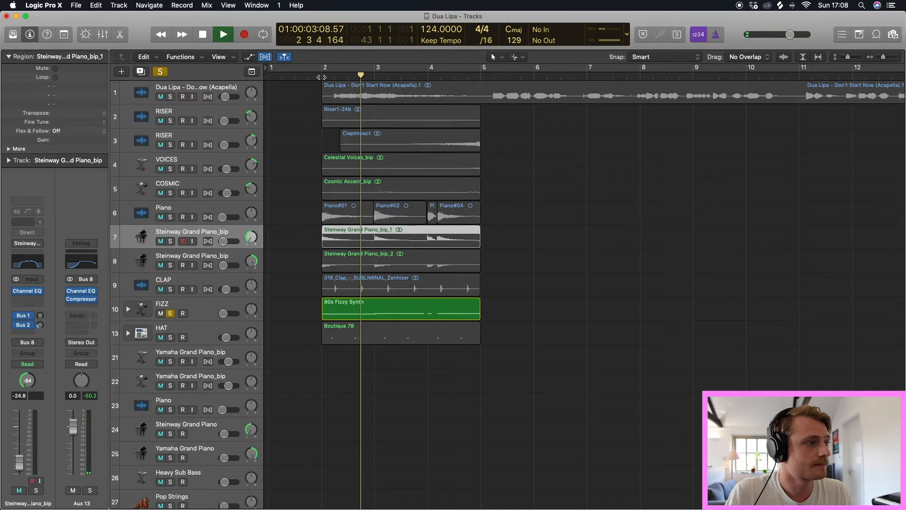
{"action": "key", "text": "space"}
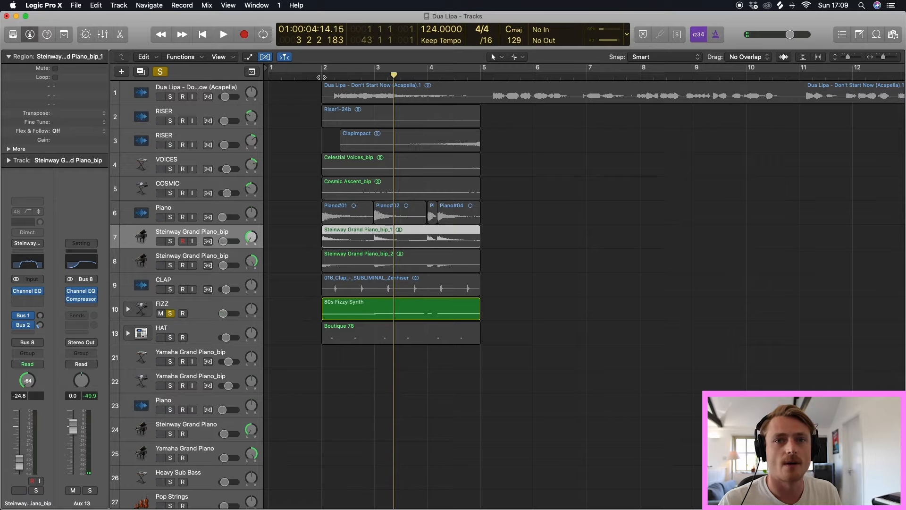
Step: Clear the FIZZ solo and play the full arrangement from bar 2 to bar 14, with all tracks in view
{"action": "scroll", "coordinate": [300, 156], "scroll_direction": "down", "scroll_amount": 4}
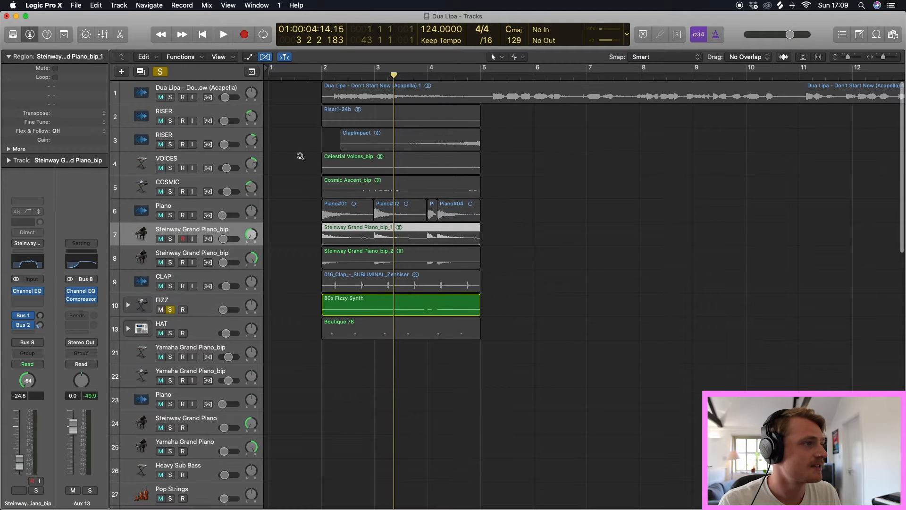
{"action": "left_click", "coordinate": [160, 71]}
{"action": "left_click", "coordinate": [322, 75]}
{"action": "key", "text": "space"}
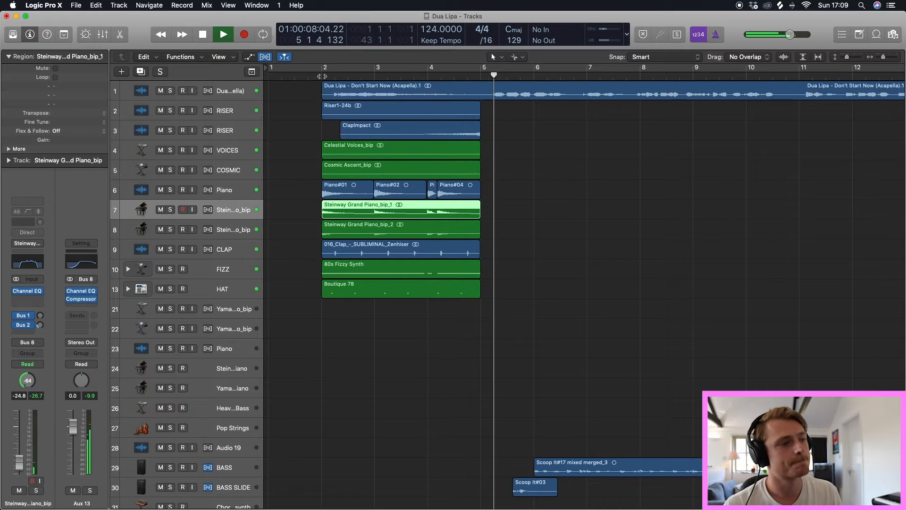
{"action": "scroll", "coordinate": [579, 247], "scroll_direction": "down", "scroll_amount": 2}
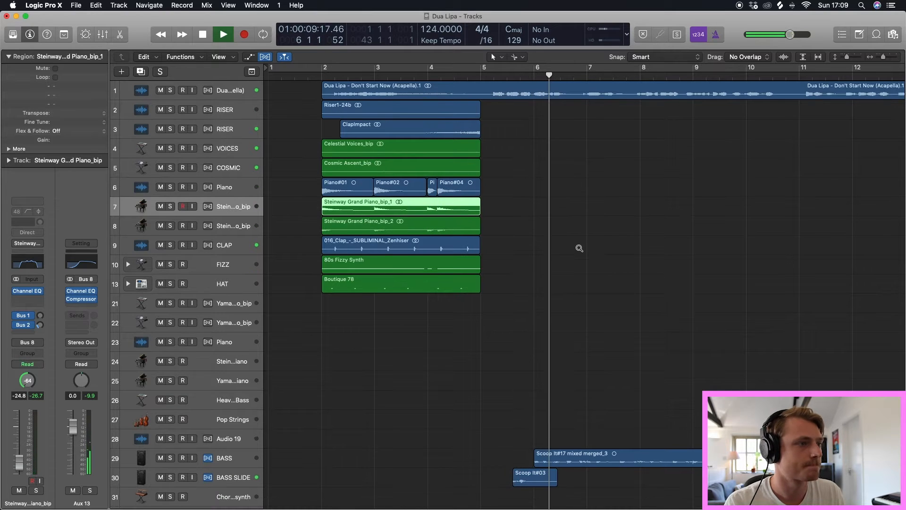
{"action": "scroll", "coordinate": [580, 247], "scroll_direction": "down", "scroll_amount": 2}
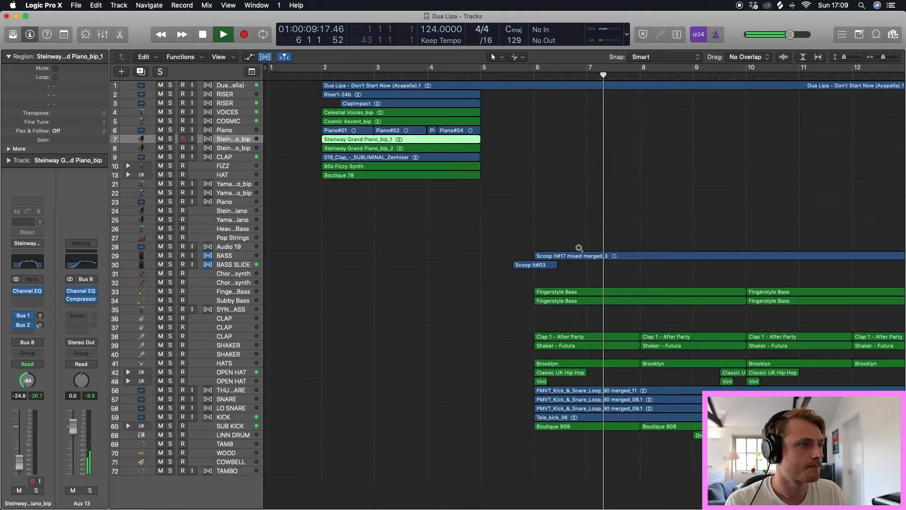
{"action": "scroll", "coordinate": [576, 248], "scroll_direction": "up", "scroll_amount": 5}
{"action": "scroll", "coordinate": [573, 249], "scroll_direction": "down", "scroll_amount": 5}
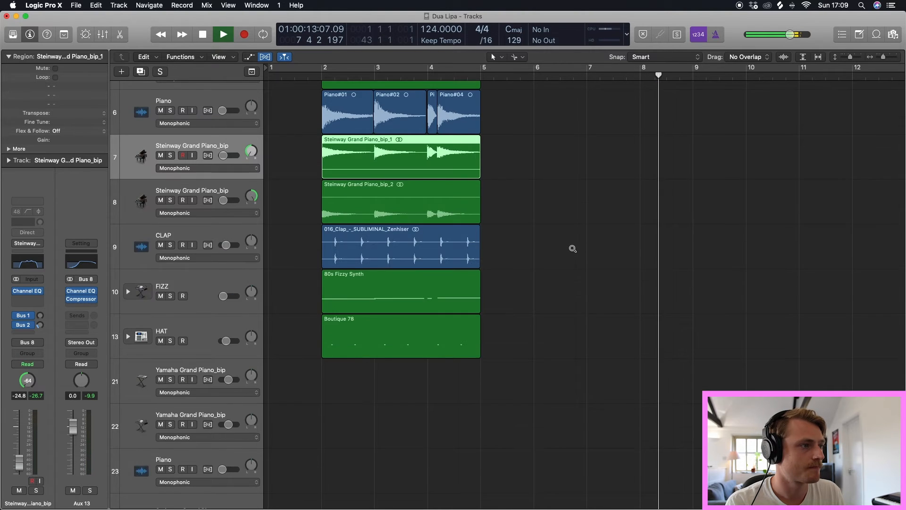
{"action": "scroll", "coordinate": [572, 249], "scroll_direction": "down", "scroll_amount": 6}
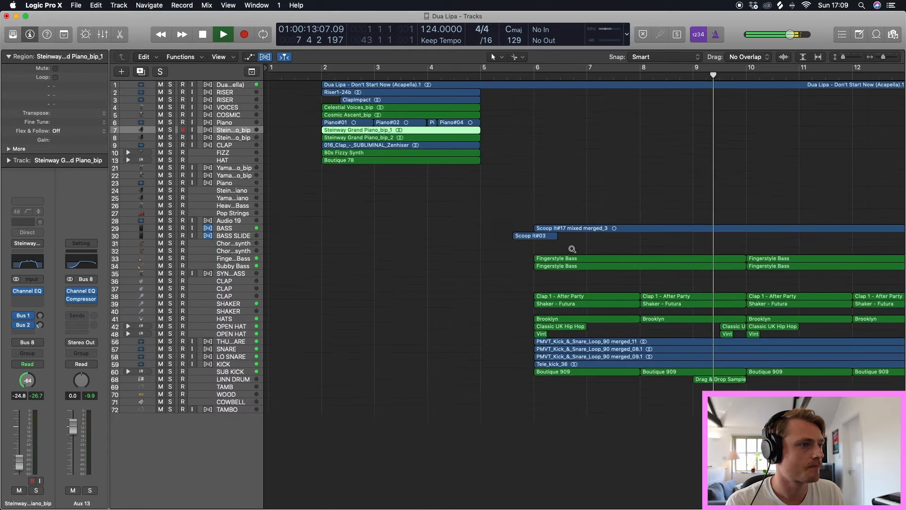
{"action": "scroll", "coordinate": [572, 250], "scroll_direction": "left", "scroll_amount": 5}
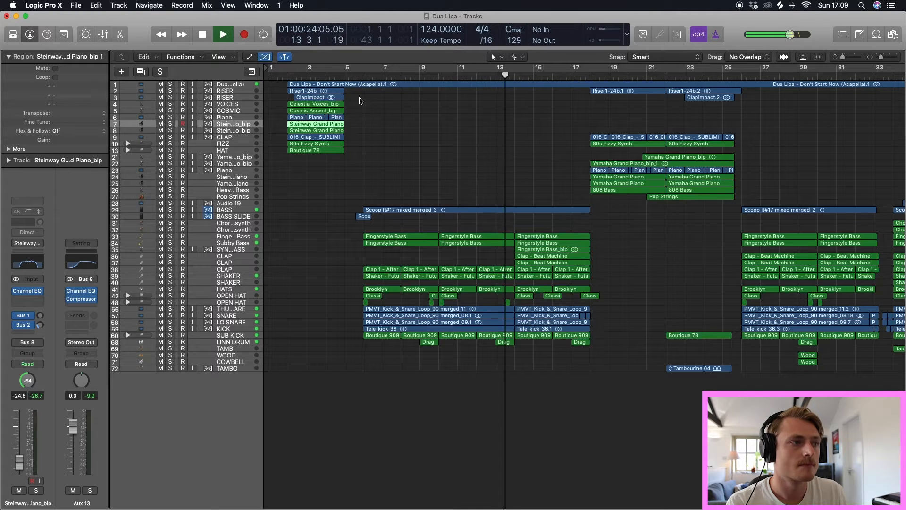
{"action": "key", "text": "space"}
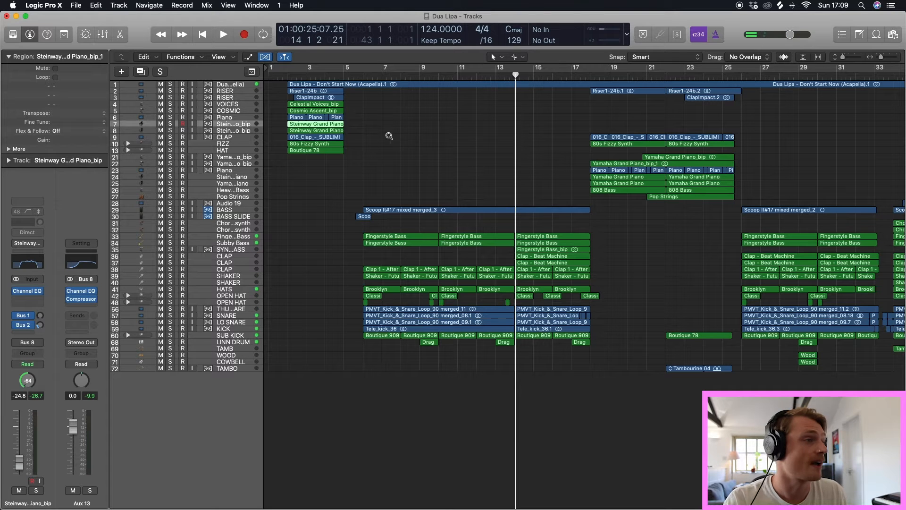
Step: Solo the BASS, Fingerstyle Bass and Subby Bass tracks and play them together from bar 6
{"action": "scroll", "coordinate": [354, 135], "scroll_direction": "up", "scroll_amount": 3}
{"action": "scroll", "coordinate": [354, 135], "scroll_direction": "down", "scroll_amount": 1}
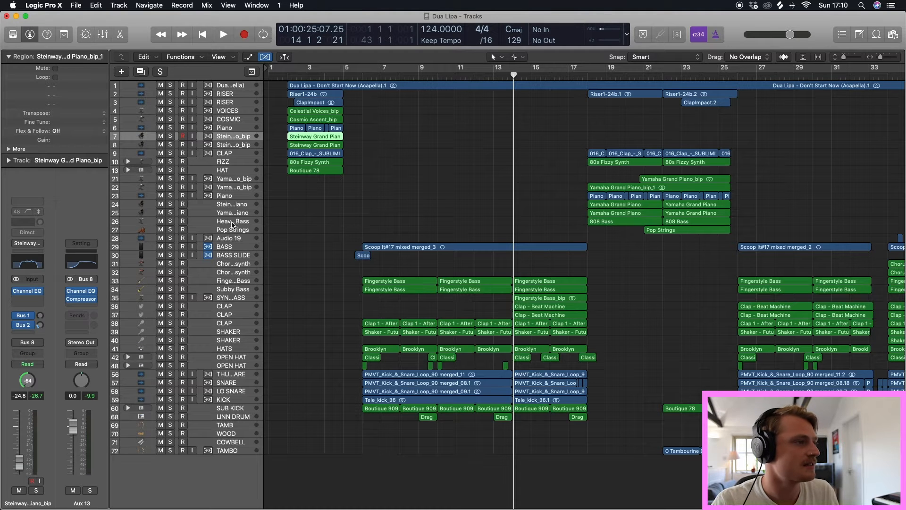
{"action": "left_click", "coordinate": [170, 246]}
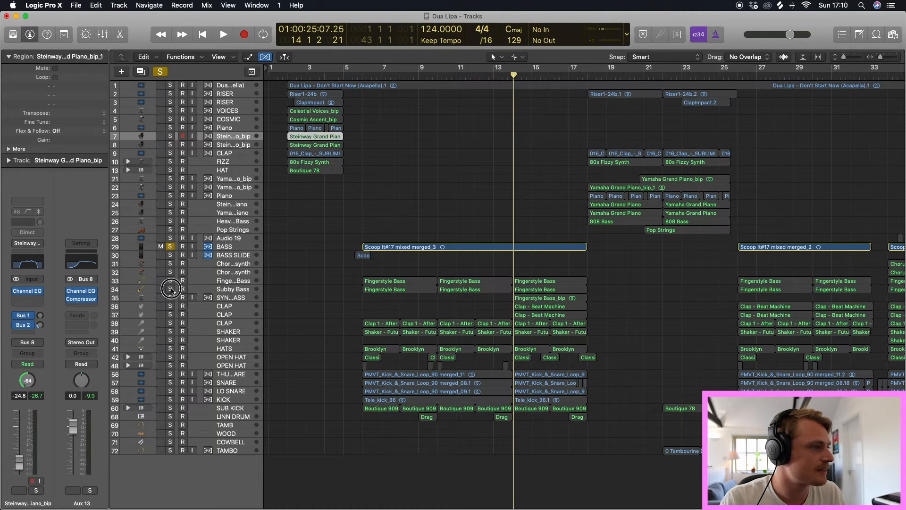
{"action": "left_click_drag", "start_coordinate": [170, 289], "coordinate": [170, 280]}
{"action": "double_click", "coordinate": [364, 76]}
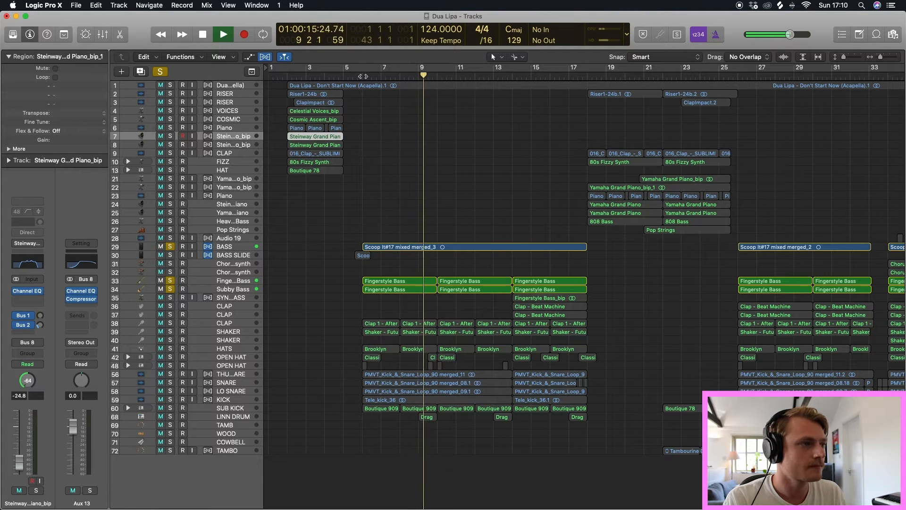
{"action": "key", "text": "space"}
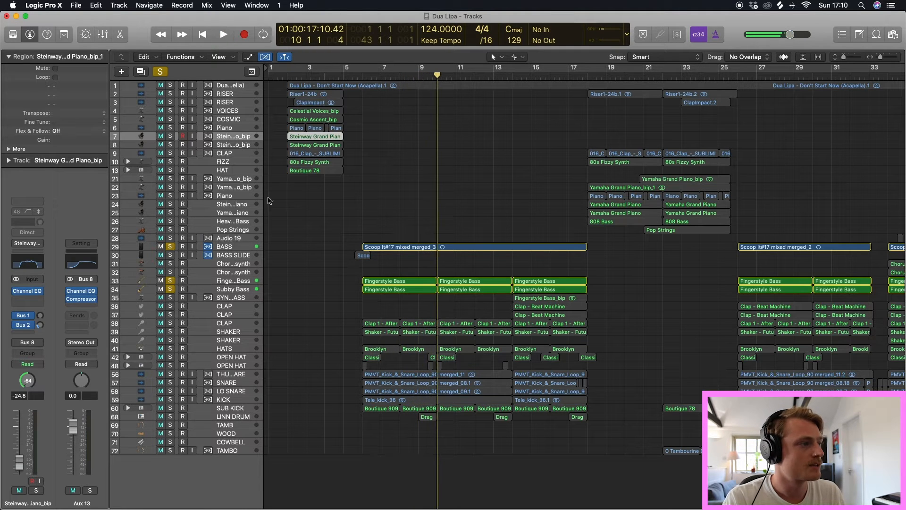
Step: Turn off solo on the BASS, Fingerstyle Bass and Subby Bass tracks
{"action": "left_click", "coordinate": [170, 246]}
{"action": "left_click", "coordinate": [170, 280]}
{"action": "left_click", "coordinate": [170, 289]}
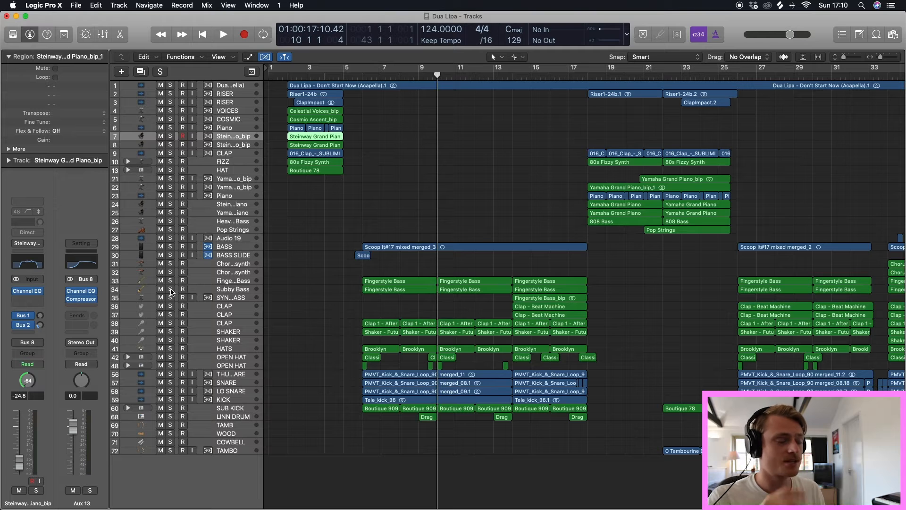
Step: Solo the Fingerstyle Bass and Subby Bass tracks, play them together from bar 6, and clear both solos
{"action": "left_click", "coordinate": [170, 289]}
{"action": "left_click", "coordinate": [170, 281]}
{"action": "left_click", "coordinate": [362, 76]}
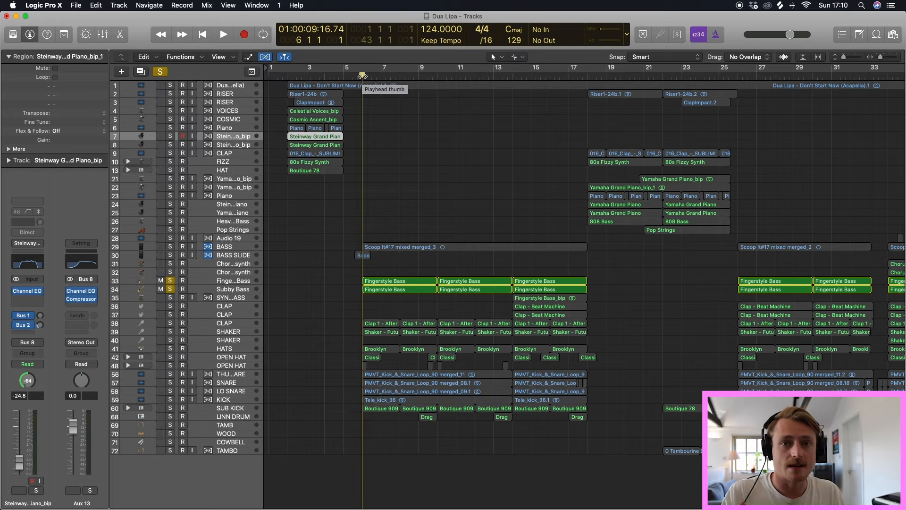
{"action": "key", "text": "space"}
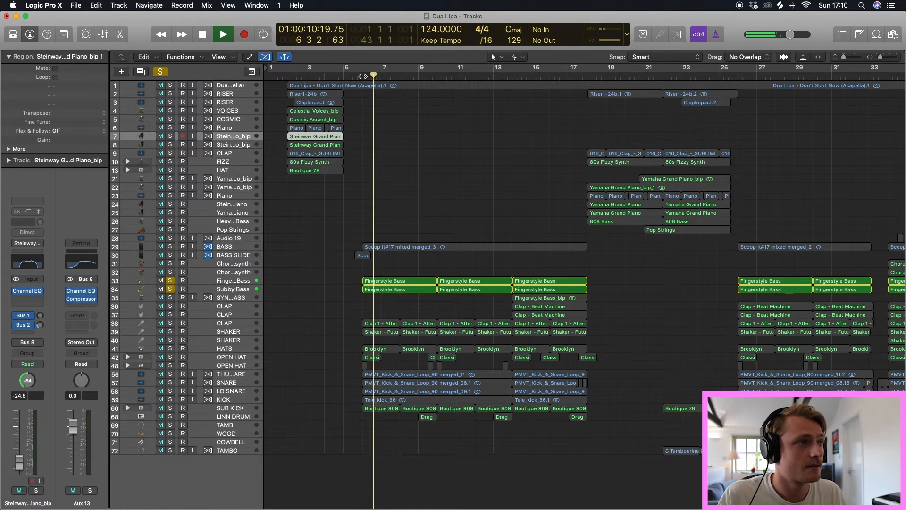
{"action": "key", "text": "space"}
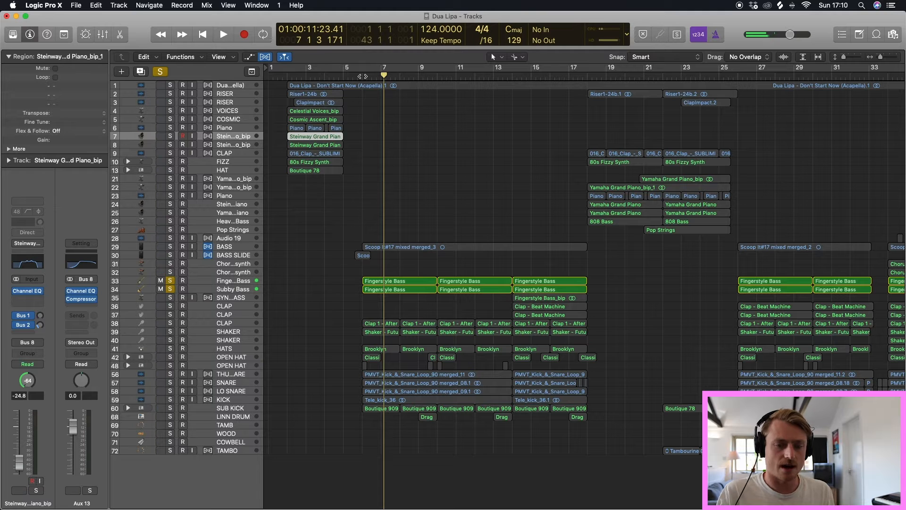
{"action": "left_click", "coordinate": [161, 71]}
Step: Solo the KICK track among the drum tracks
{"action": "scroll", "coordinate": [386, 168], "scroll_direction": "down", "scroll_amount": 4}
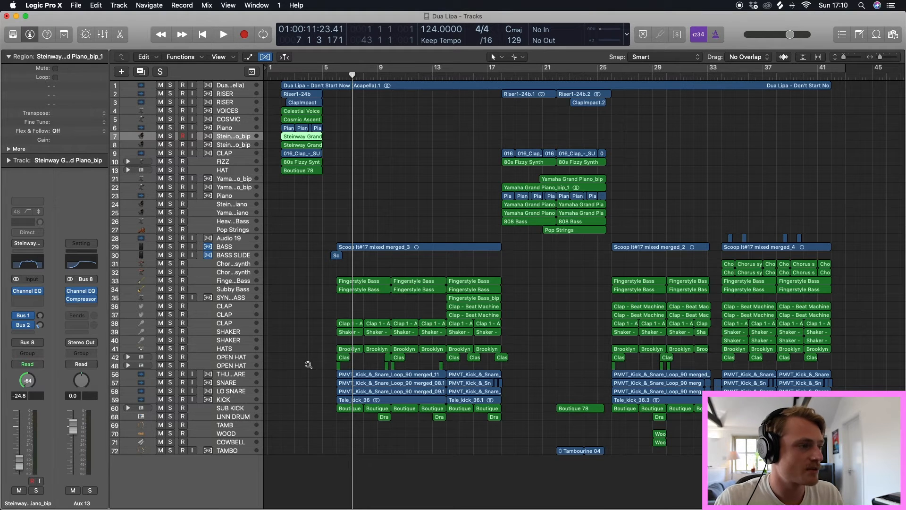
{"action": "scroll", "coordinate": [308, 365], "scroll_direction": "up", "scroll_amount": 5}
{"action": "scroll", "coordinate": [308, 365], "scroll_direction": "up", "scroll_amount": 10}
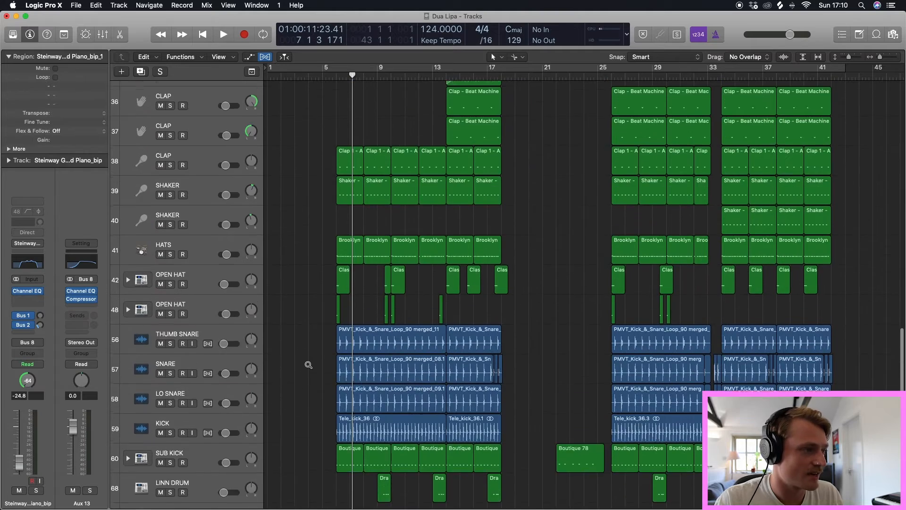
{"action": "scroll", "coordinate": [308, 364], "scroll_direction": "up", "scroll_amount": 5}
{"action": "scroll", "coordinate": [309, 365], "scroll_direction": "down", "scroll_amount": 10}
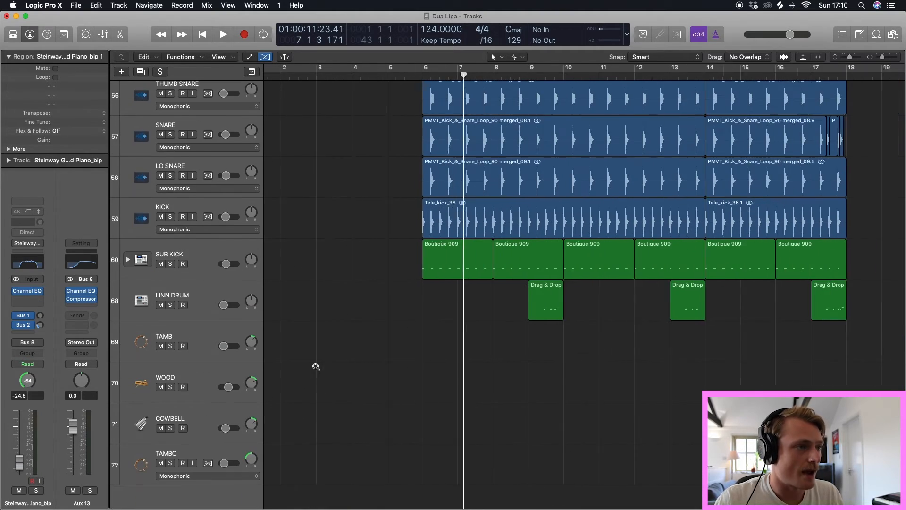
{"action": "scroll", "coordinate": [316, 369], "scroll_direction": "down", "scroll_amount": 3}
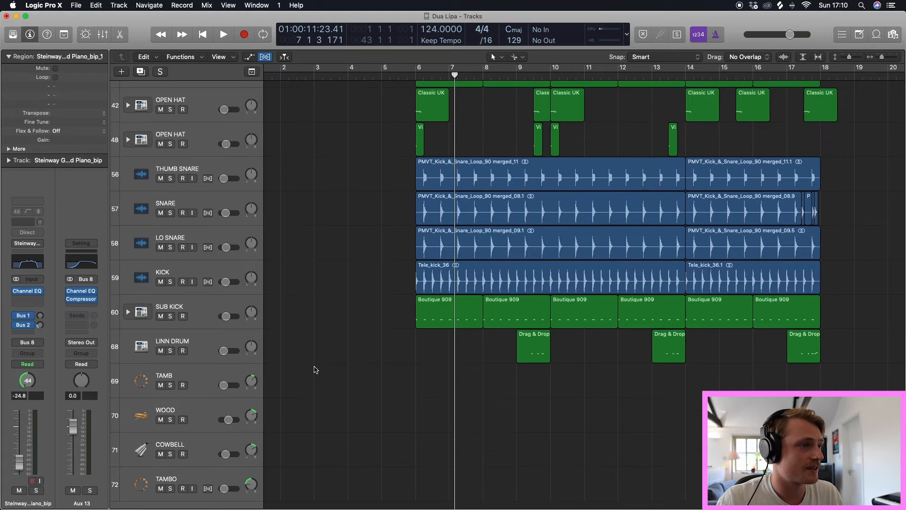
{"action": "scroll", "coordinate": [315, 369], "scroll_direction": "up", "scroll_amount": 3}
{"action": "scroll", "coordinate": [364, 359], "scroll_direction": "right", "scroll_amount": 10}
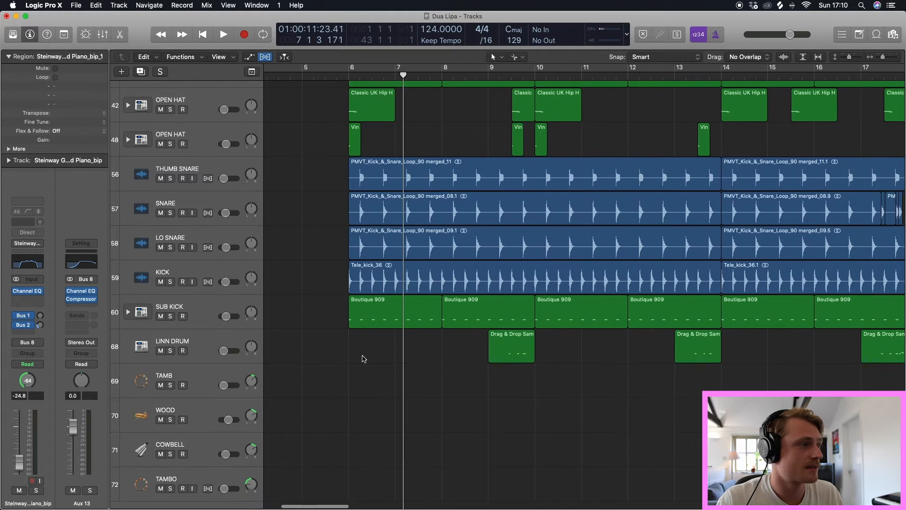
{"action": "left_click", "coordinate": [170, 281]}
Step: Switch to Splice, move its window aside, and return to the Logic Pro project
{"action": "mouse_move", "coordinate": [570, 494]}
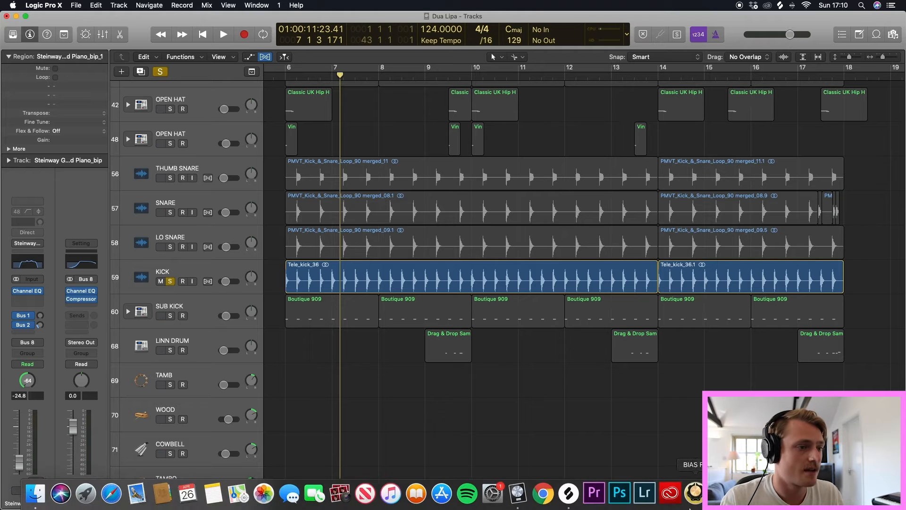
{"action": "left_click", "coordinate": [569, 492]}
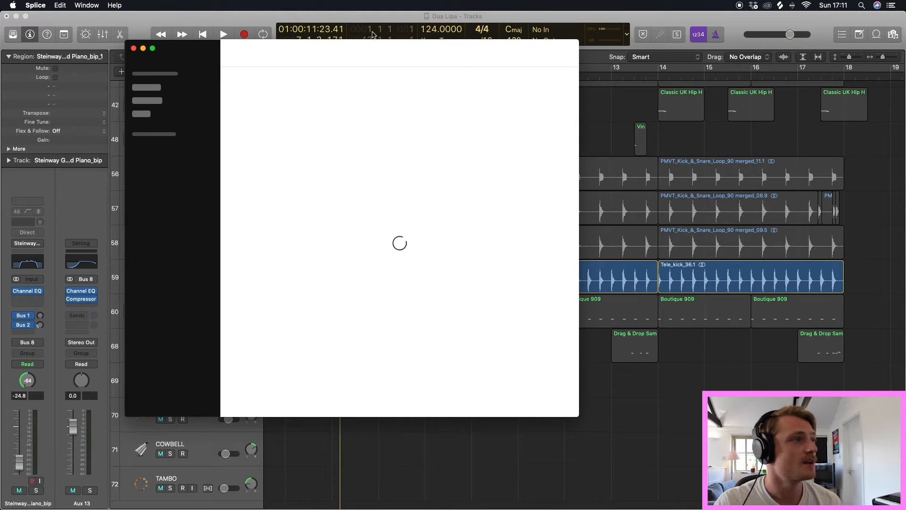
{"action": "left_click", "coordinate": [567, 71]}
{"action": "left_click_drag", "start_coordinate": [469, 49], "coordinate": [680, 71]}
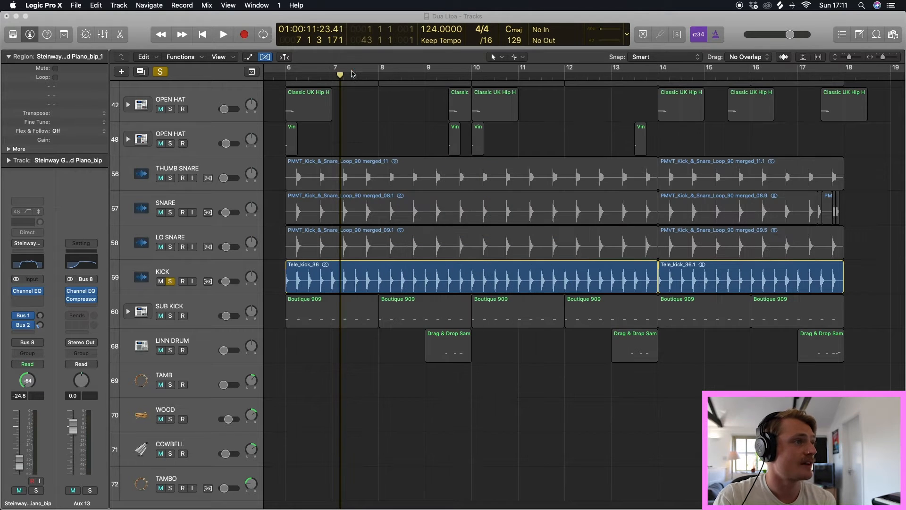
{"action": "left_click", "coordinate": [351, 70]}
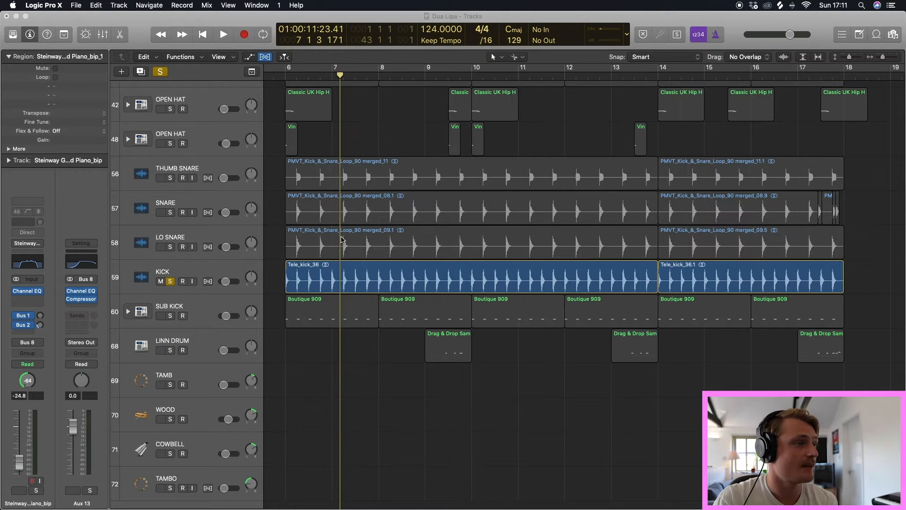
Step: Set a cycle range from bar 6 to bar 14 and play the soloed KICK track
{"action": "left_click_drag", "start_coordinate": [287, 71], "coordinate": [657, 81]}
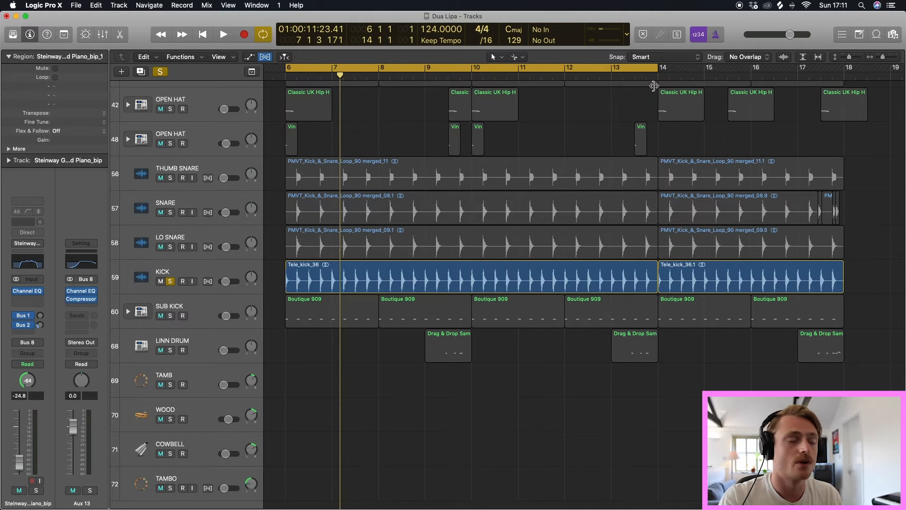
{"action": "key", "text": "space"}
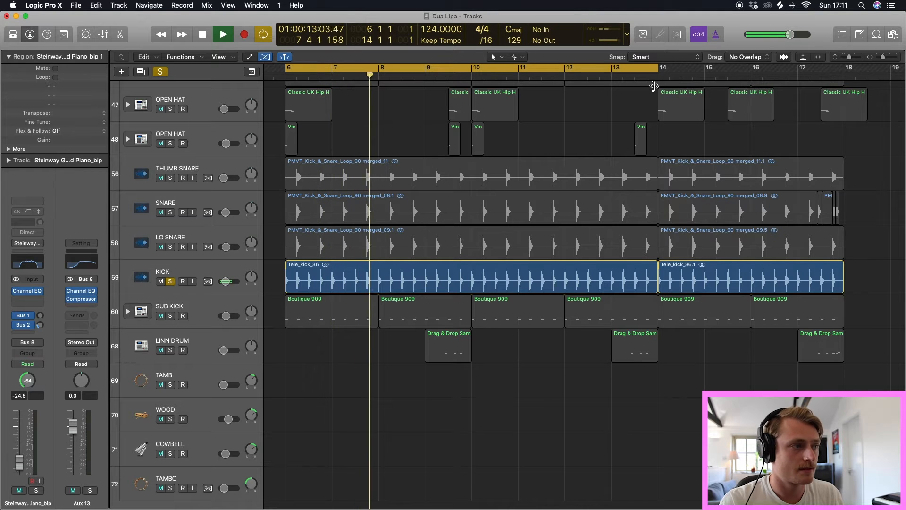
{"action": "key", "text": "space"}
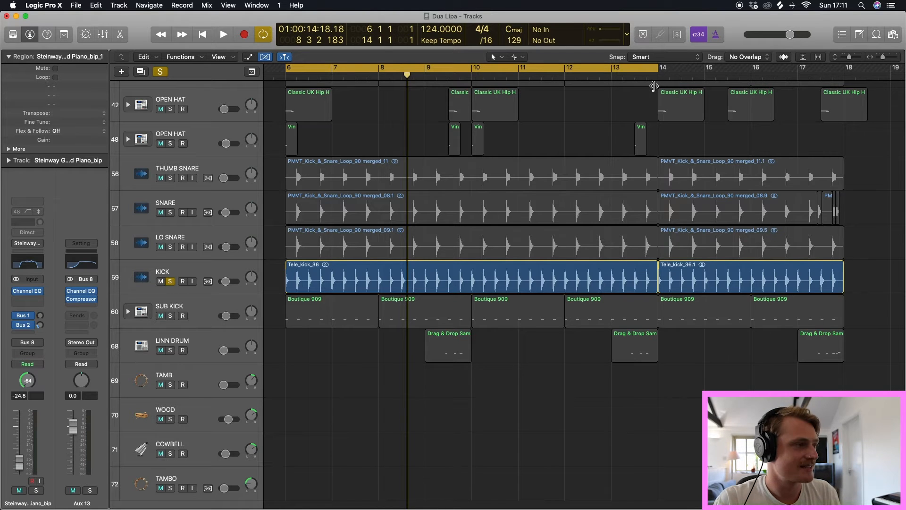
Step: Solo and select the SUB KICK track alongside KICK and play both from bar 6
{"action": "left_click", "coordinate": [171, 316]}
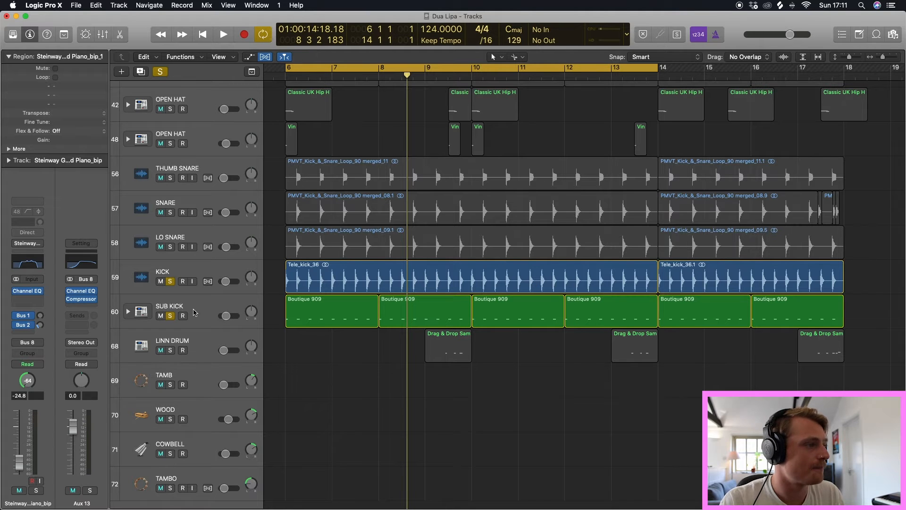
{"action": "left_click", "coordinate": [195, 309]}
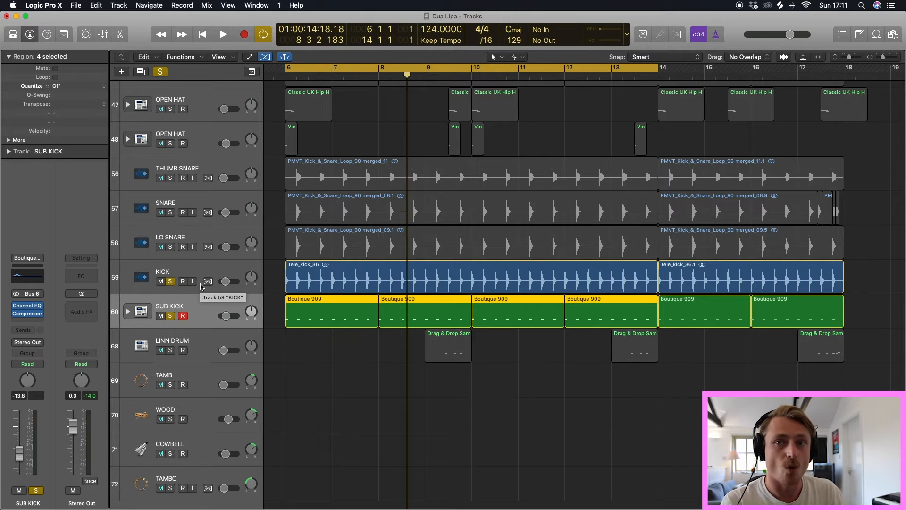
{"action": "left_click", "coordinate": [160, 72]}
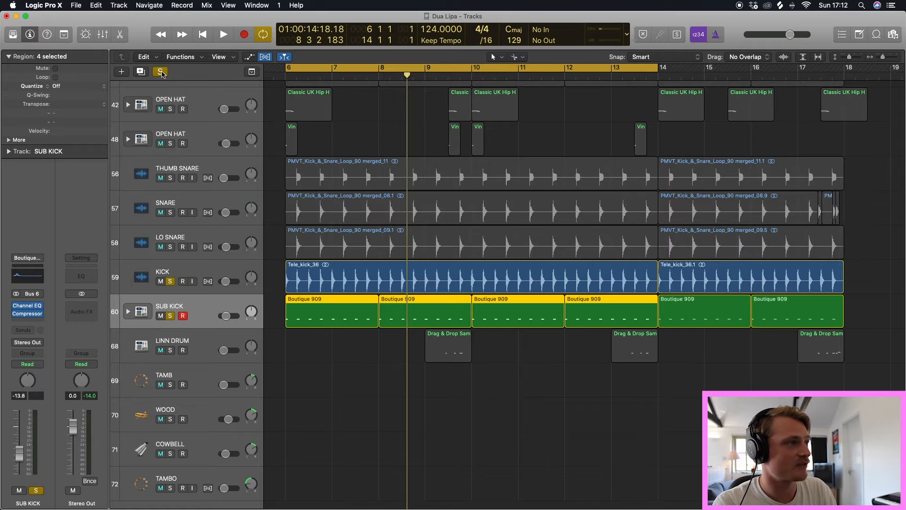
{"action": "key", "text": "space"}
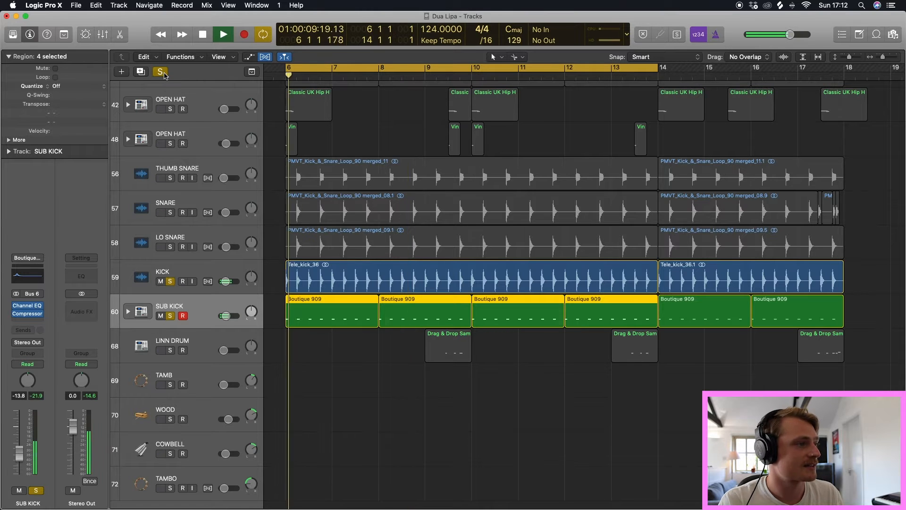
Step: Compare the kick with and without the SUB KICK layer during playback, then stop and clear both kick solos
{"action": "left_click", "coordinate": [170, 316]}
{"action": "left_click", "coordinate": [171, 316]}
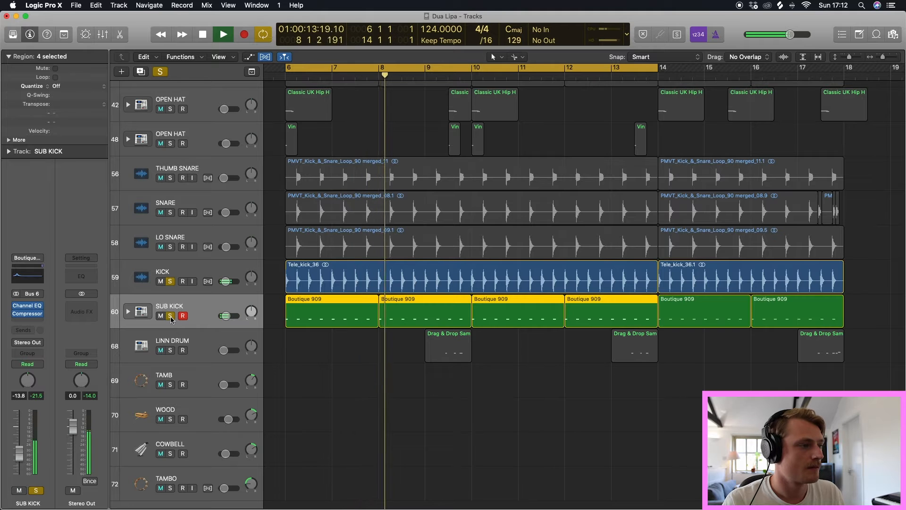
{"action": "key", "text": "space"}
{"action": "left_click", "coordinate": [170, 281]}
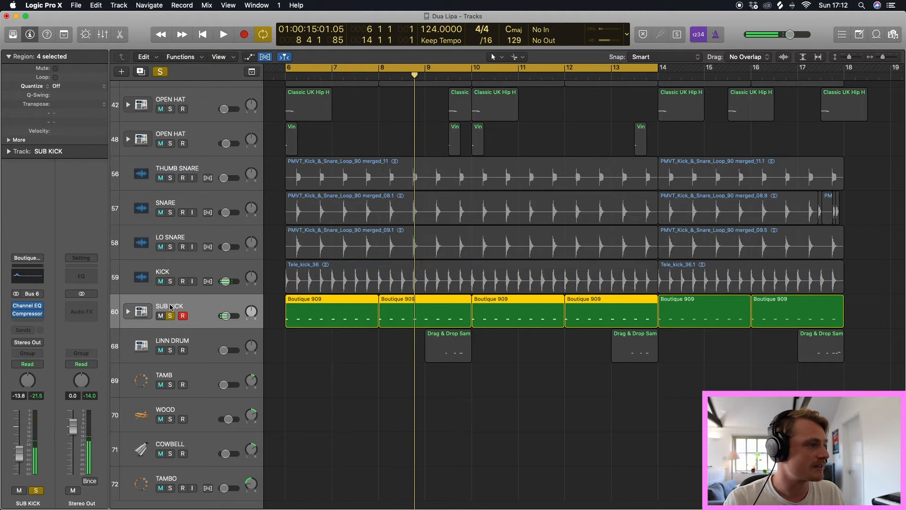
{"action": "left_click", "coordinate": [171, 316]}
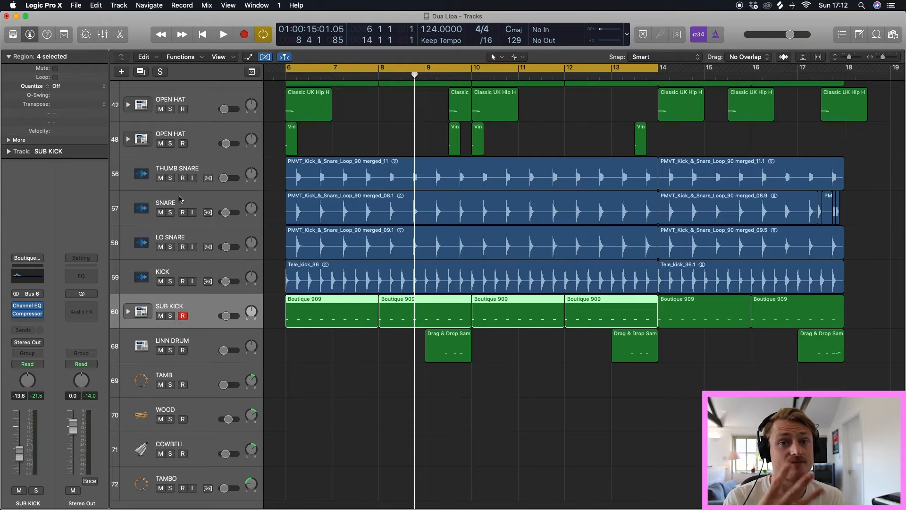
Step: Solo the SNARE track and play it from bar 6
{"action": "left_click", "coordinate": [170, 212]}
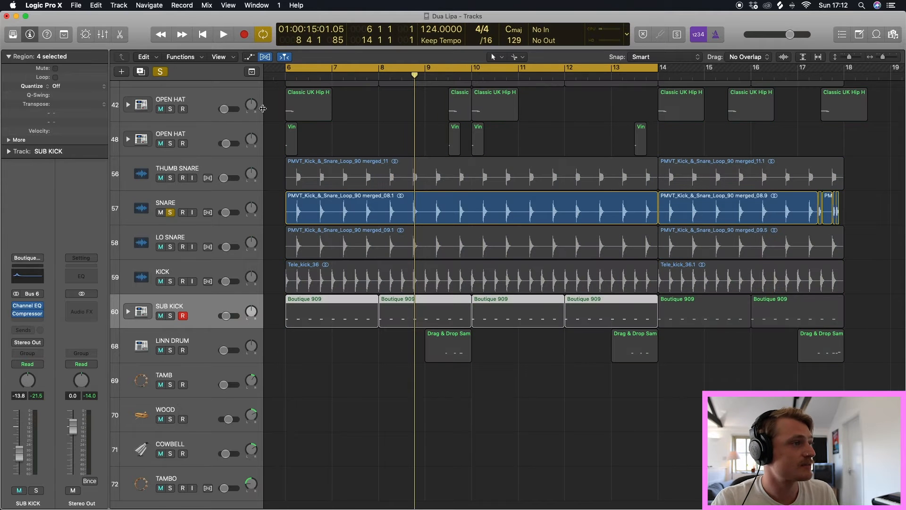
{"action": "key", "text": "space"}
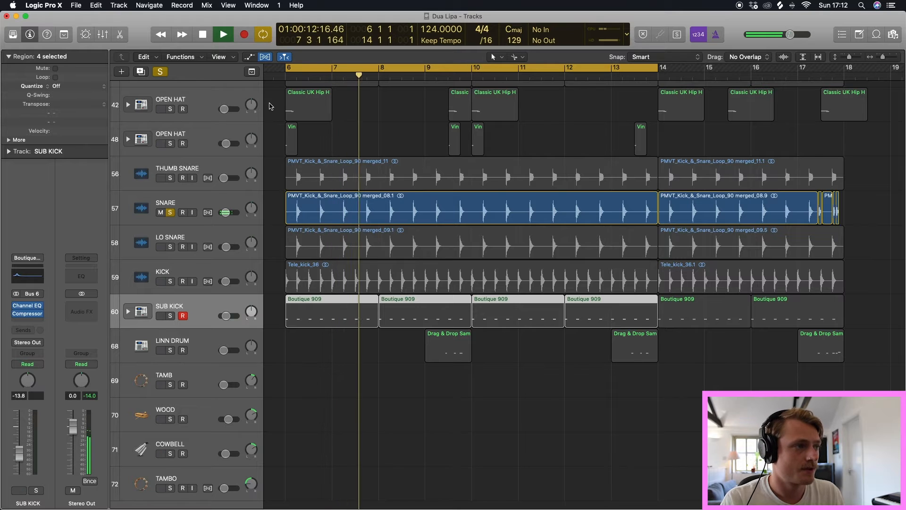
{"action": "key", "text": "space"}
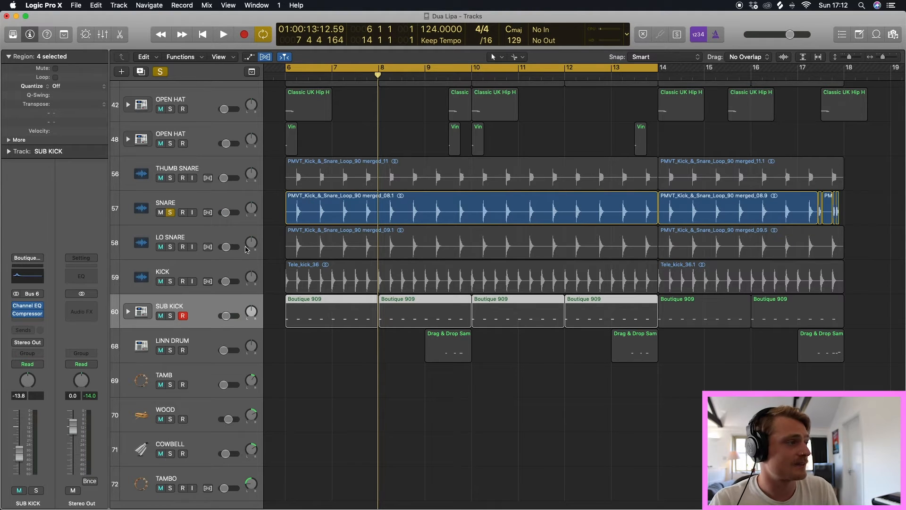
Step: Solo the LO SNARE track in addition to SNARE and play the two layers together
{"action": "left_click", "coordinate": [229, 200]}
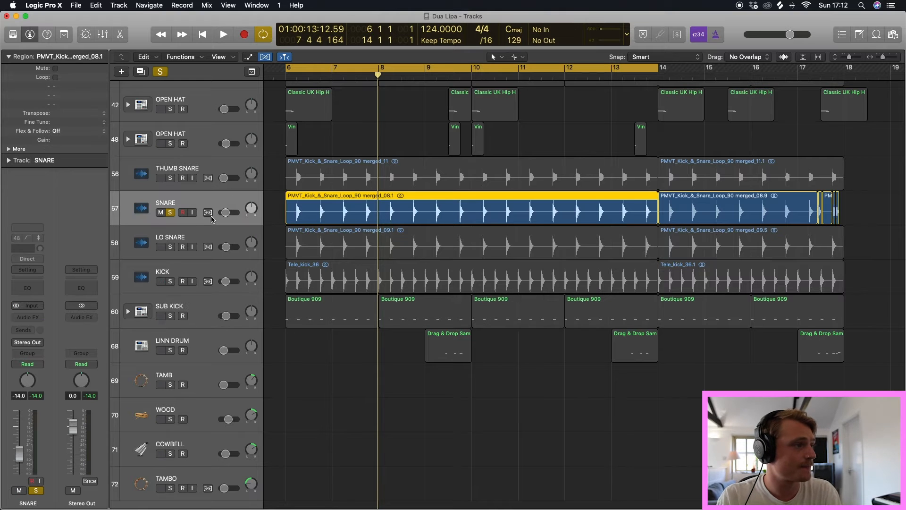
{"action": "left_click", "coordinate": [157, 240]}
{"action": "left_click", "coordinate": [170, 246]}
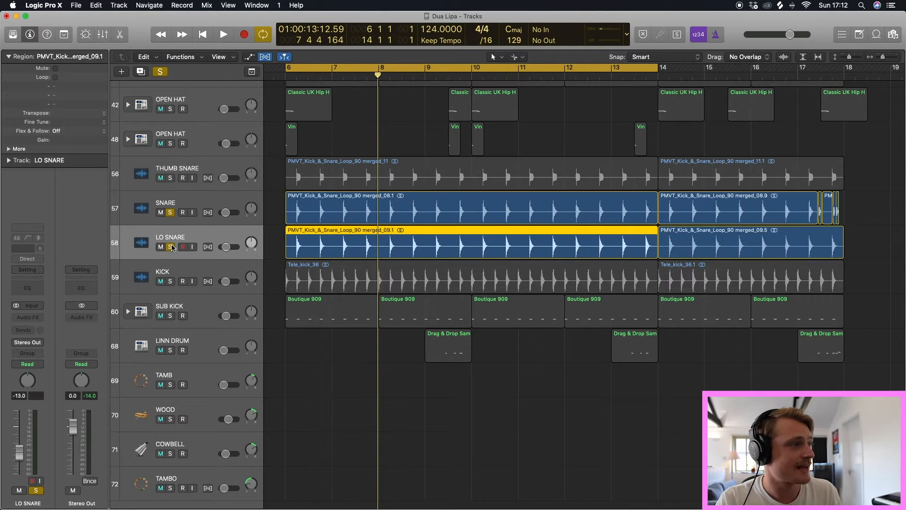
{"action": "key", "text": "space"}
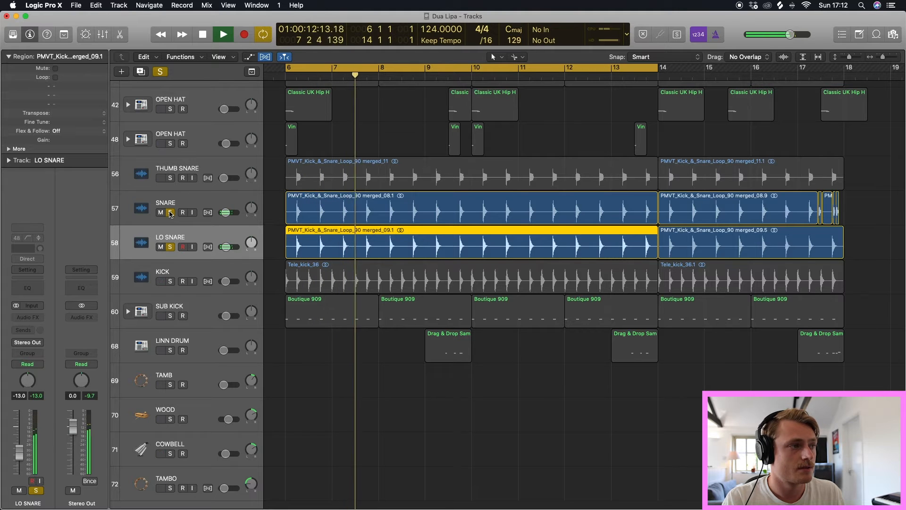
{"action": "key", "text": "space"}
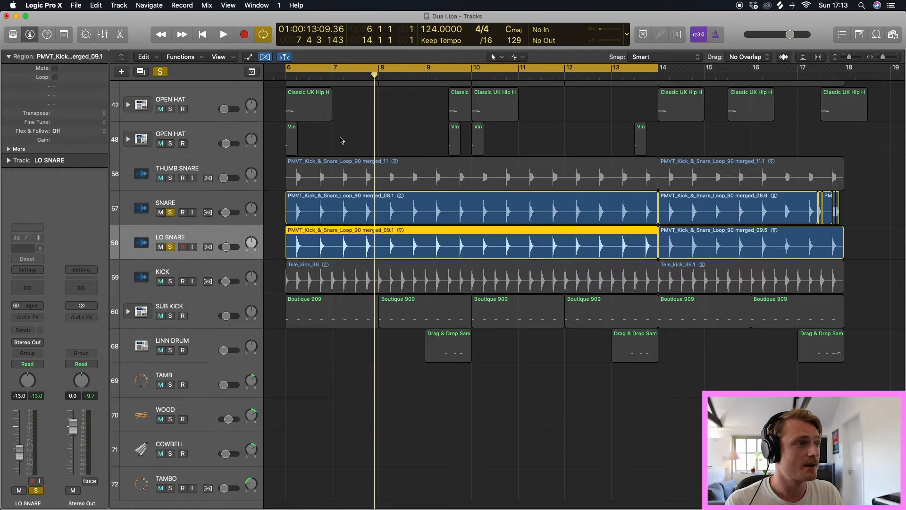
Step: Replace the SNARE and LO SNARE solos with a solo on THUMB SNARE and play that layer alone
{"action": "left_click", "coordinate": [177, 173]}
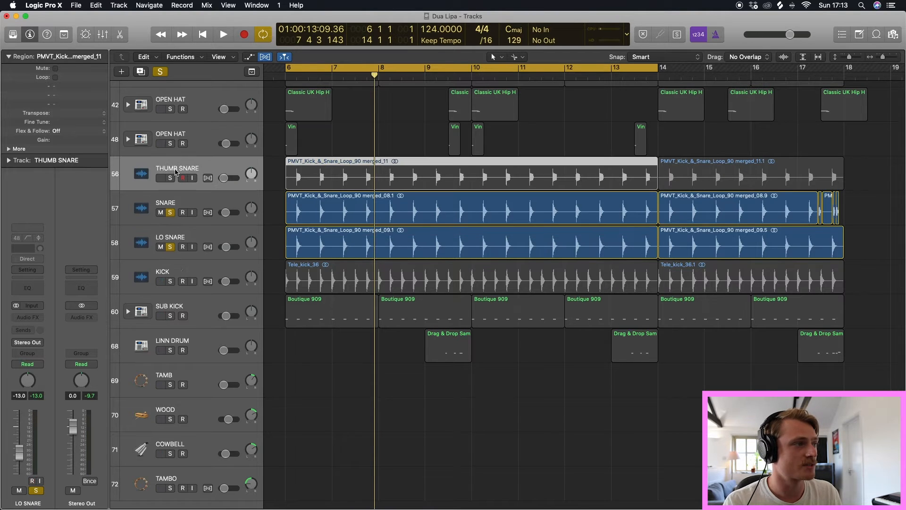
{"action": "left_click", "coordinate": [171, 213]}
{"action": "left_click", "coordinate": [171, 247]}
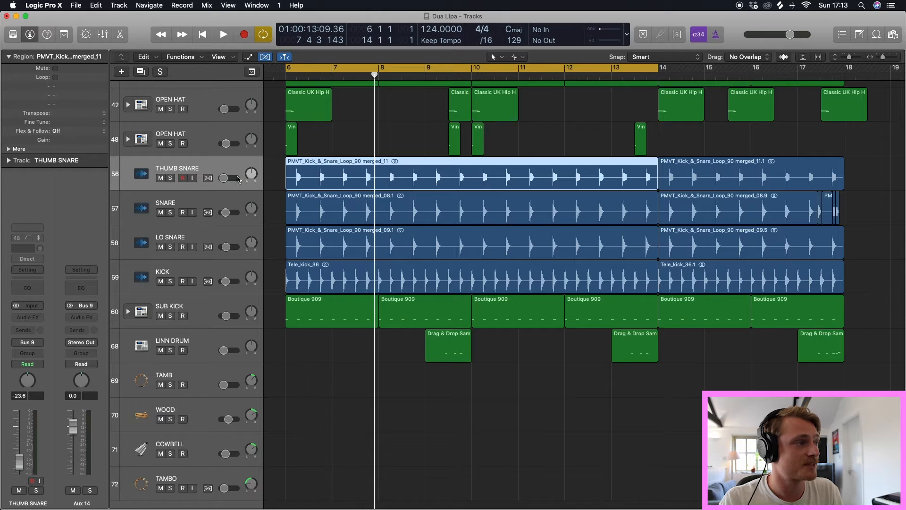
{"action": "left_click", "coordinate": [171, 178]}
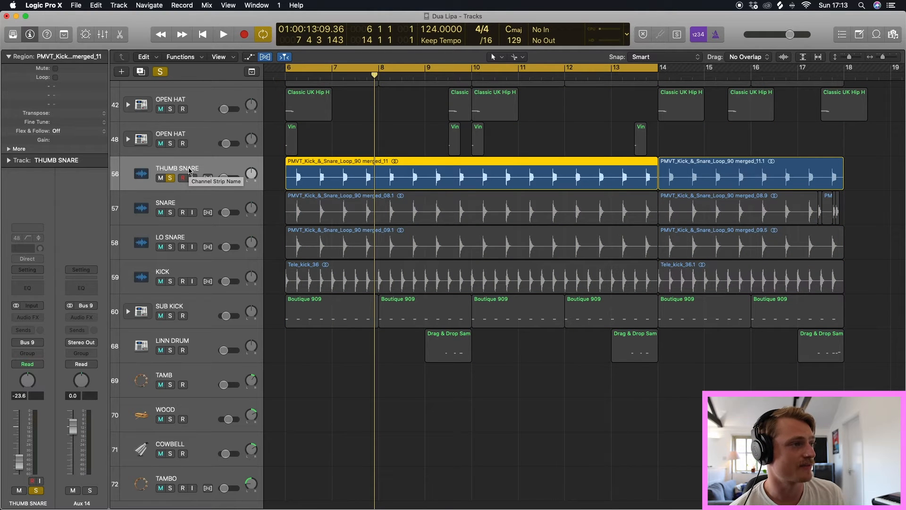
{"action": "key", "text": "space"}
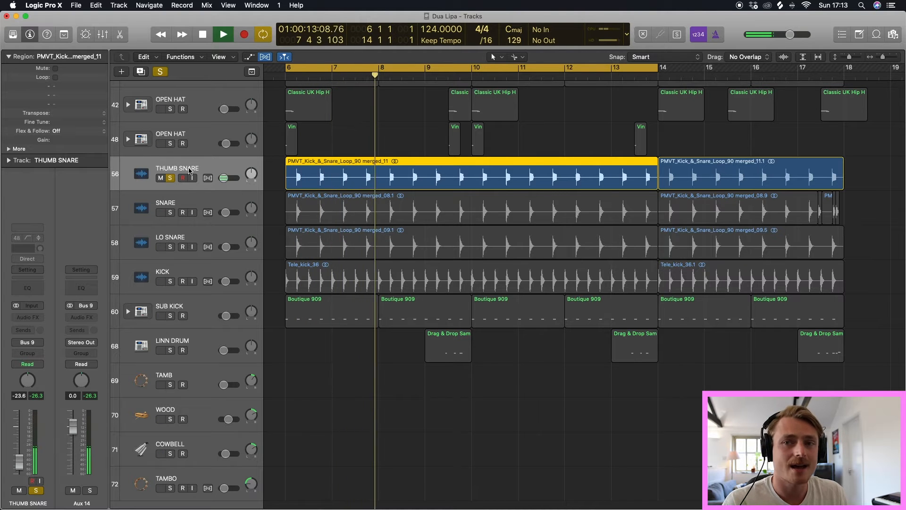
{"action": "key", "text": "space"}
Step: Add solos on SNARE and LO SNARE to the THUMB SNARE and play all three snare layers together
{"action": "left_click", "coordinate": [169, 213]}
{"action": "left_click", "coordinate": [171, 247]}
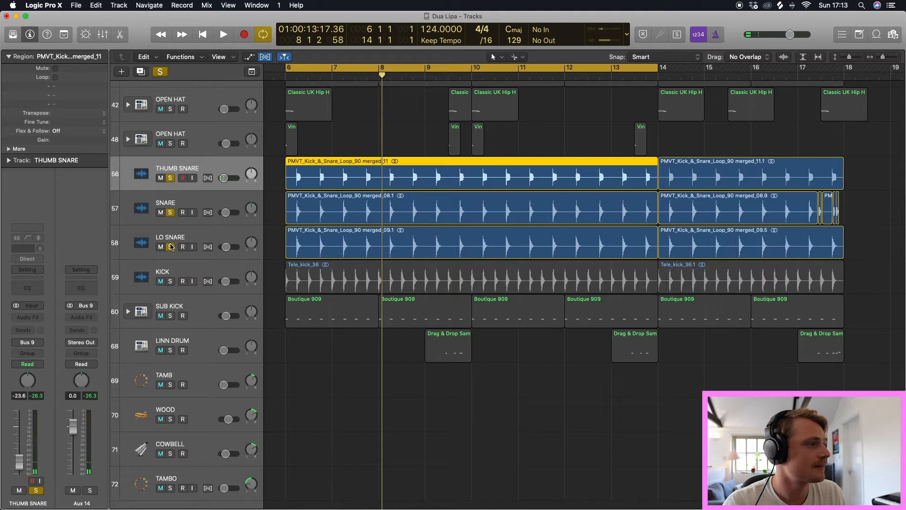
{"action": "key", "text": "space"}
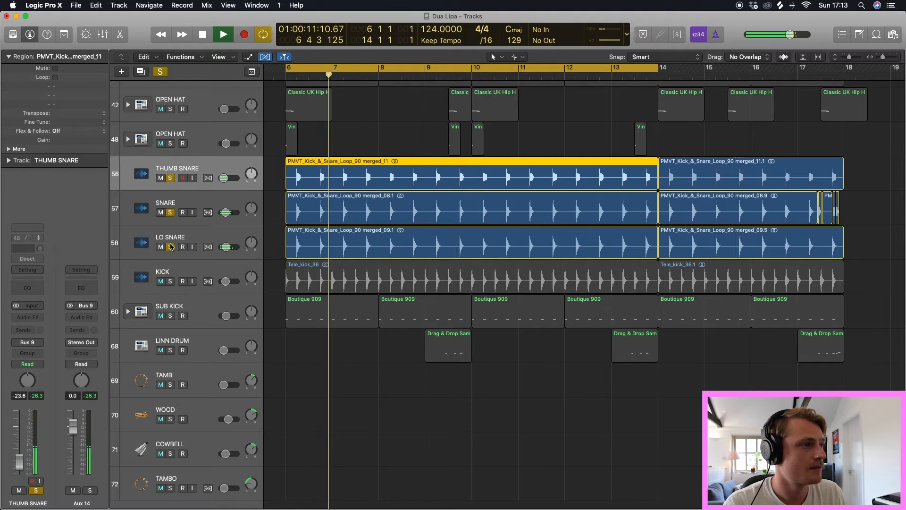
Step: Stop playback and add solos on the KICK and SUB KICK tracks to the three soloed snare layers
{"action": "key", "text": "space"}
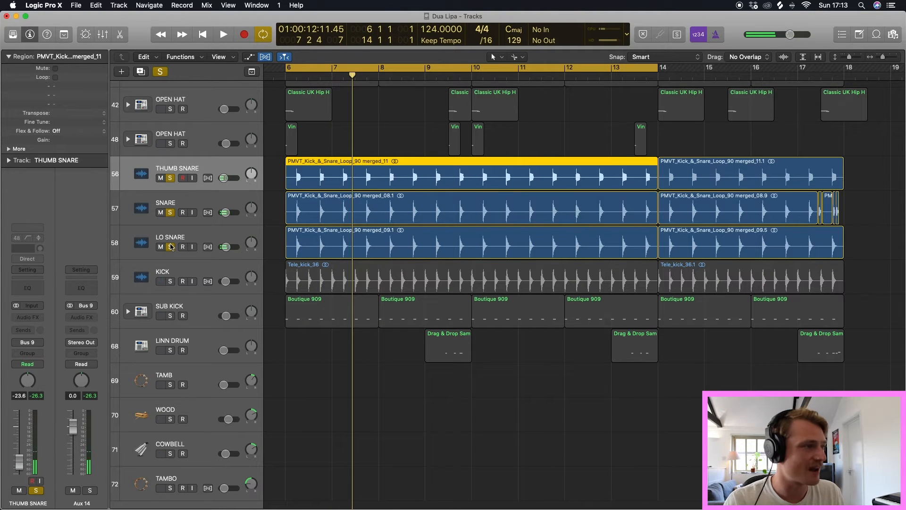
{"action": "left_click", "coordinate": [170, 281]}
{"action": "left_click", "coordinate": [170, 315]}
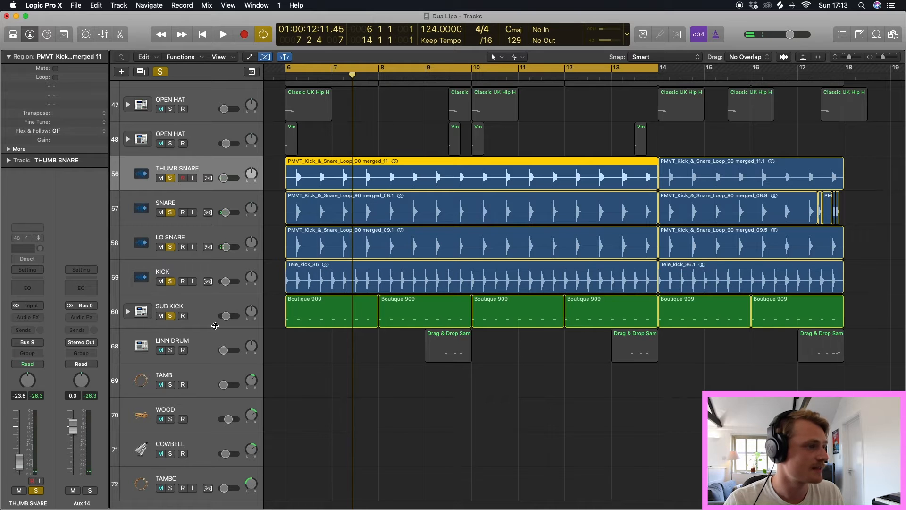
Step: Add solos on BASS, BASS SLIDE, Fingerstyle Bass and Subby Bass, and play them with the drums from bar 5
{"action": "scroll", "coordinate": [226, 158], "scroll_direction": "up", "scroll_amount": 10}
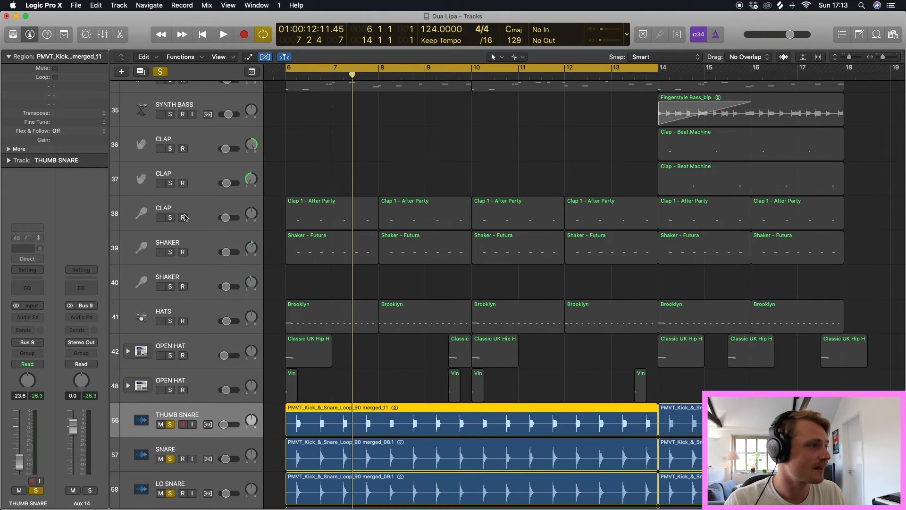
{"action": "scroll", "coordinate": [184, 217], "scroll_direction": "up", "scroll_amount": 5}
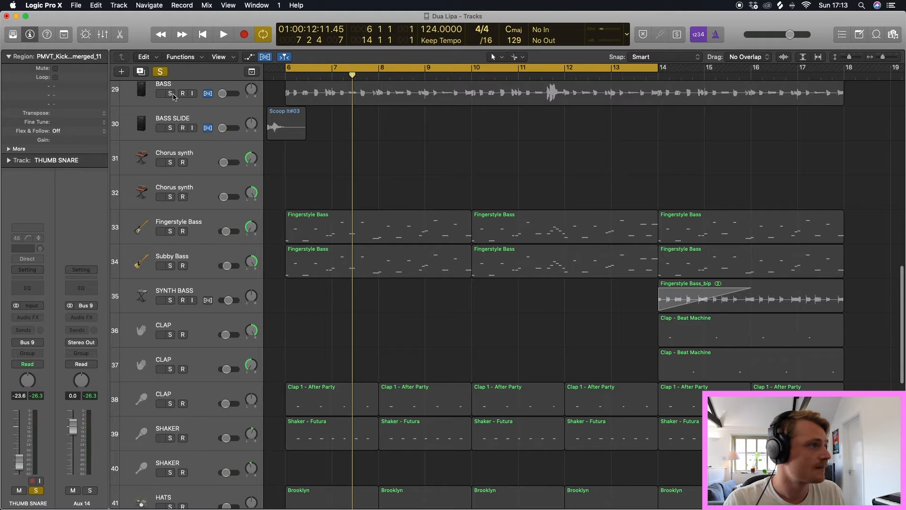
{"action": "left_click", "coordinate": [171, 94]}
{"action": "left_click", "coordinate": [170, 128]}
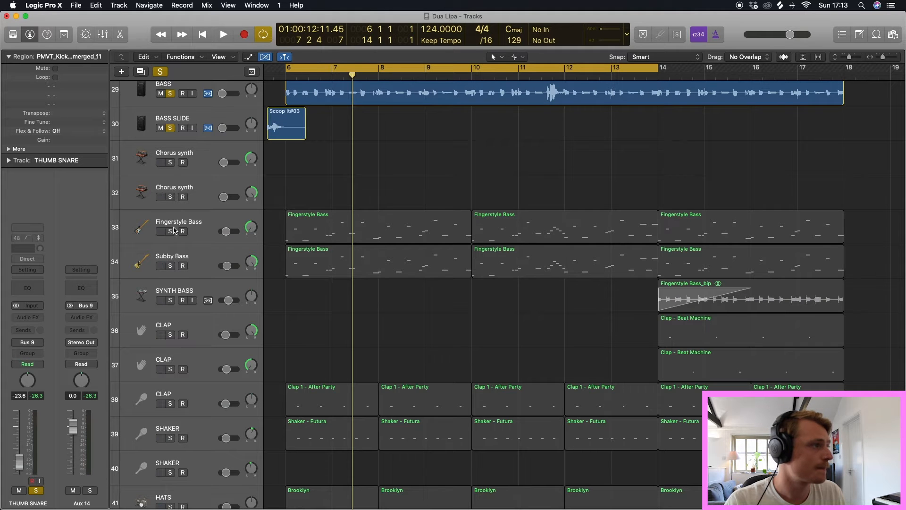
{"action": "left_click", "coordinate": [170, 231]}
{"action": "left_click", "coordinate": [170, 266]}
{"action": "scroll", "coordinate": [300, 105], "scroll_direction": "left", "scroll_amount": 3}
{"action": "left_click", "coordinate": [303, 76]}
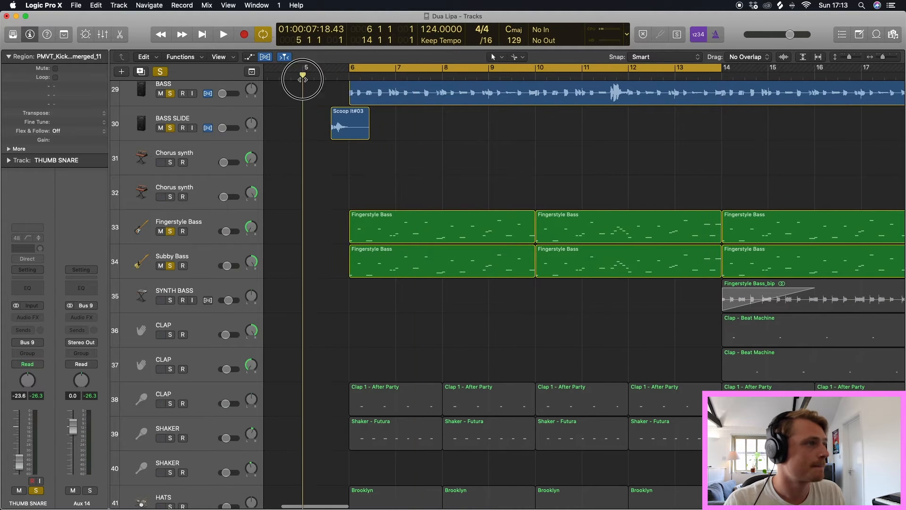
{"action": "key", "text": "space"}
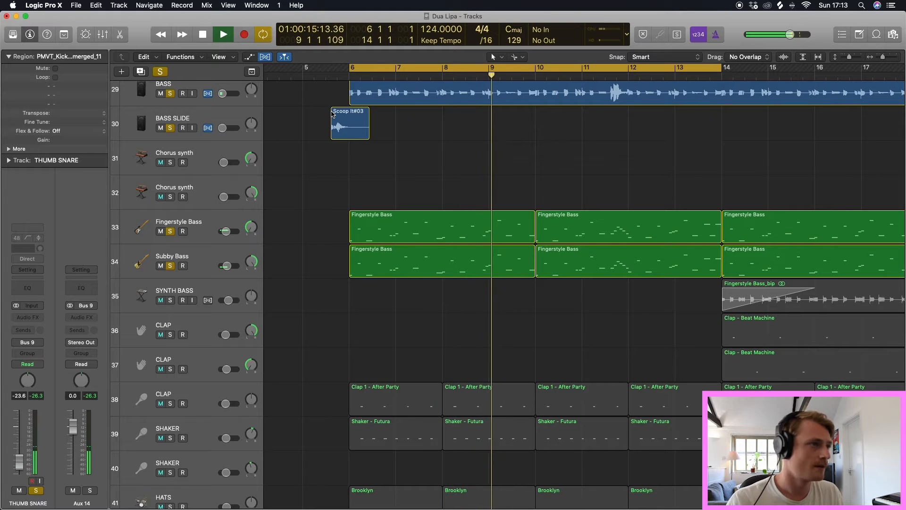
{"action": "key", "text": "space"}
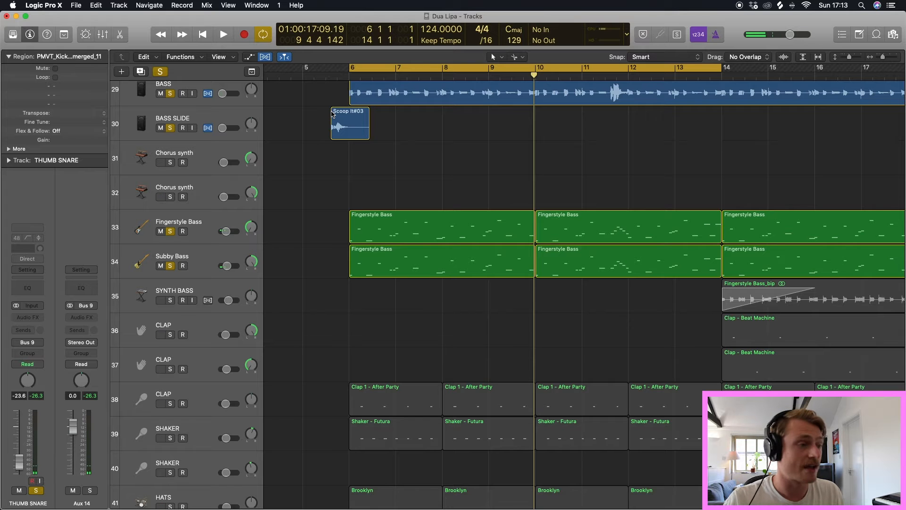
Step: Zoom out to show more tracks in the arrangement and clear all track solos at once
{"action": "scroll", "coordinate": [409, 163], "scroll_direction": "down", "scroll_amount": 5}
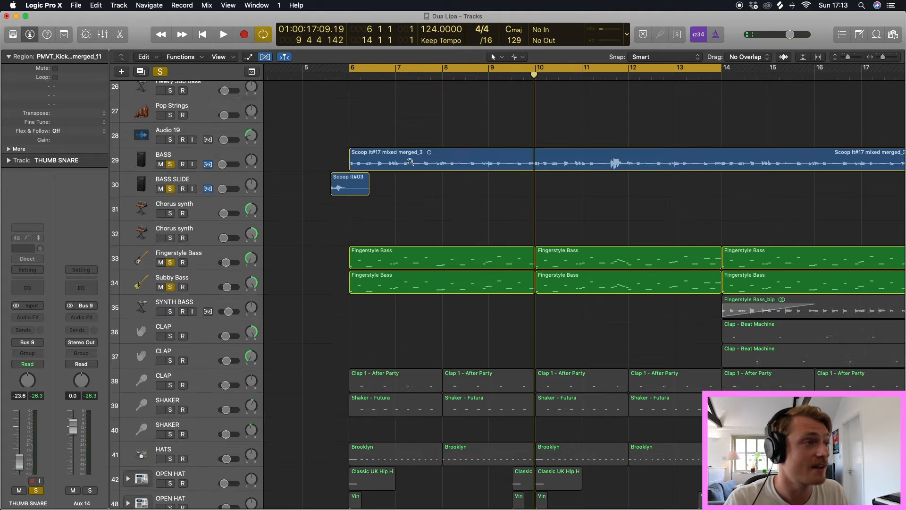
{"action": "scroll", "coordinate": [411, 163], "scroll_direction": "left", "scroll_amount": 3}
{"action": "scroll", "coordinate": [411, 163], "scroll_direction": "down", "scroll_amount": 5}
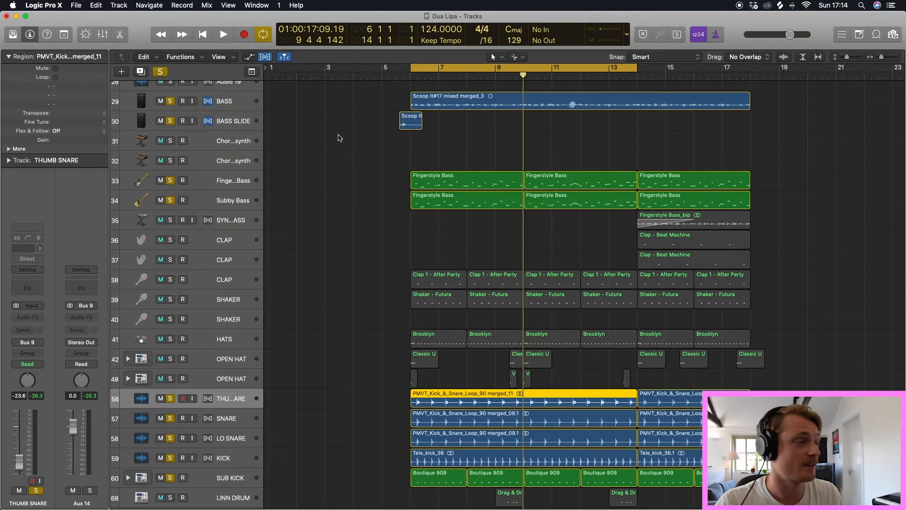
{"action": "left_click", "coordinate": [161, 71]}
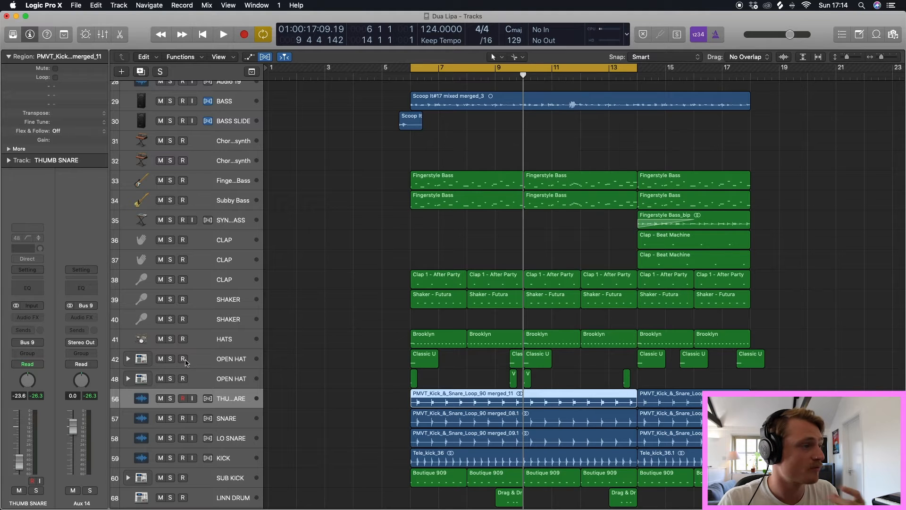
{"action": "left_click", "coordinate": [170, 379]}
{"action": "left_click", "coordinate": [170, 358]}
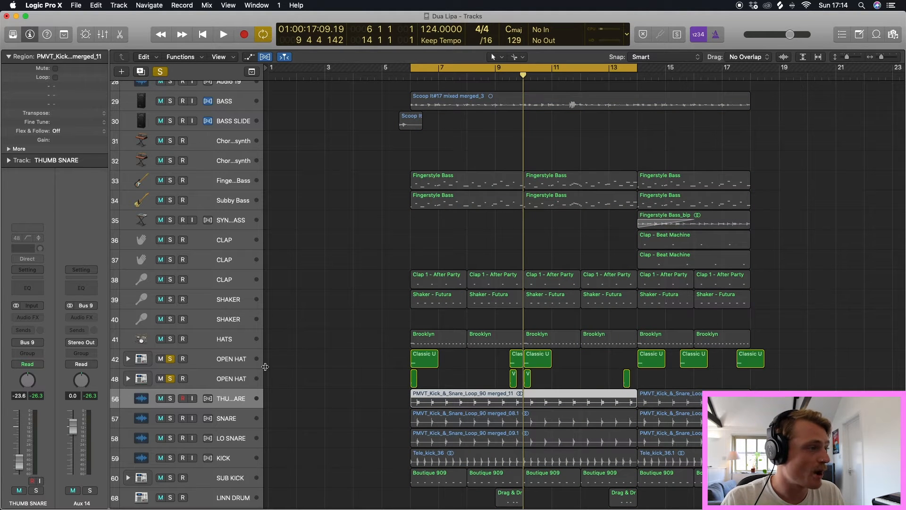
{"action": "left_click", "coordinate": [169, 359]}
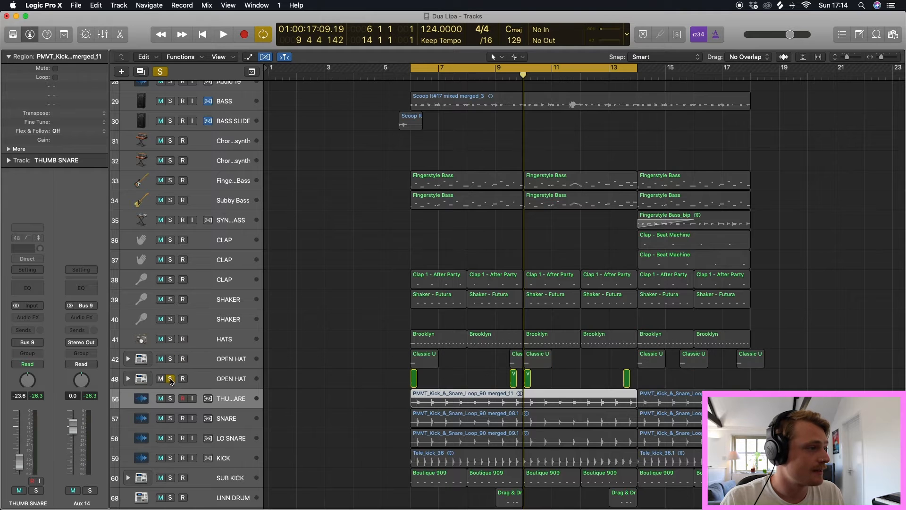
{"action": "left_click", "coordinate": [170, 378]}
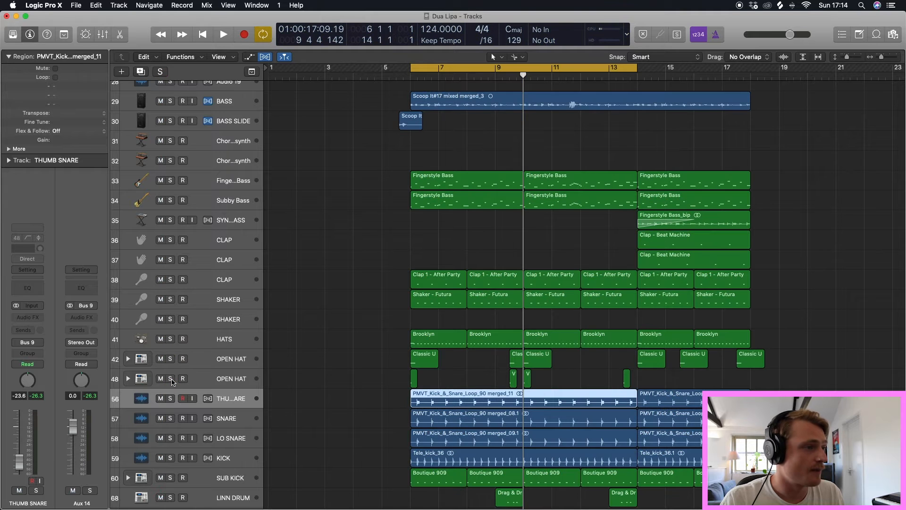
Step: Solo SHAKER track 39 and play it, add CLAP track 38 to the solo, then stop and remove both solos
{"action": "left_click", "coordinate": [171, 300]}
{"action": "key", "text": "space"}
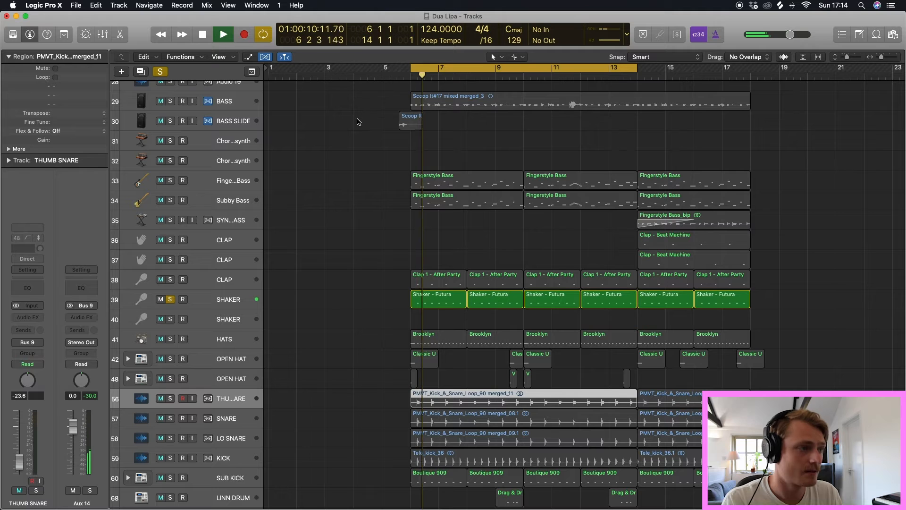
{"action": "left_click", "coordinate": [170, 279]}
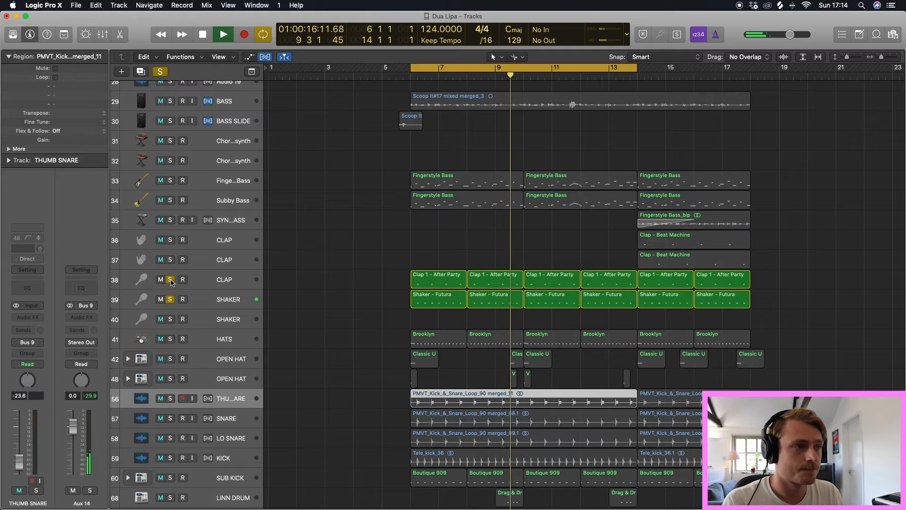
{"action": "key", "text": "space"}
{"action": "left_click", "coordinate": [171, 279]}
{"action": "left_click", "coordinate": [170, 299]}
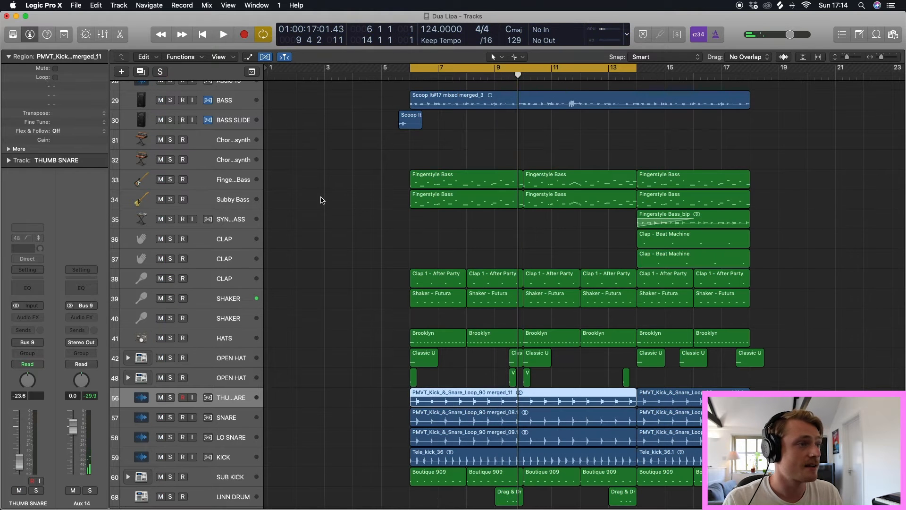
Step: Play the full unsoloed mix from bar 6 on into bar 14 and stop playback there
{"action": "key", "text": "shift+space"}
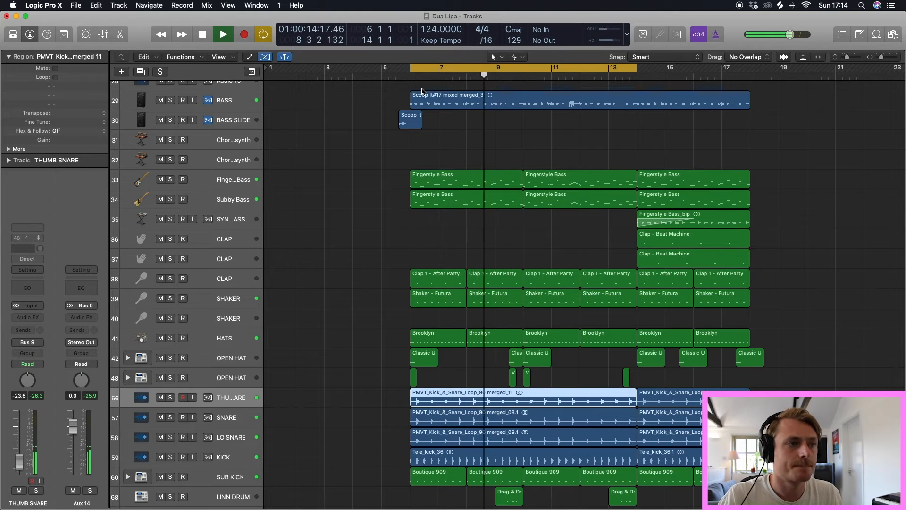
{"action": "scroll", "coordinate": [492, 164], "scroll_direction": "up", "scroll_amount": 5}
{"action": "scroll", "coordinate": [492, 164], "scroll_direction": "down", "scroll_amount": 5}
{"action": "scroll", "coordinate": [492, 164], "scroll_direction": "down", "scroll_amount": 4}
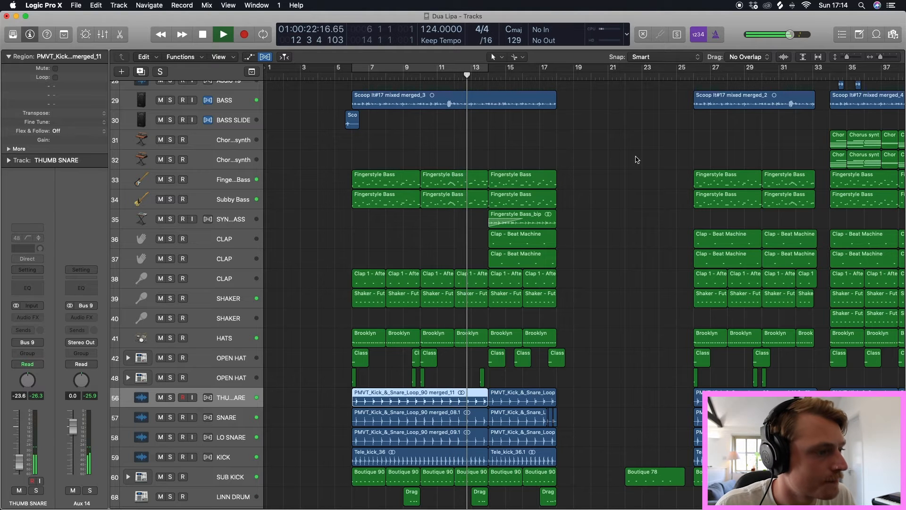
{"action": "scroll", "coordinate": [638, 159], "scroll_direction": "down", "scroll_amount": 2}
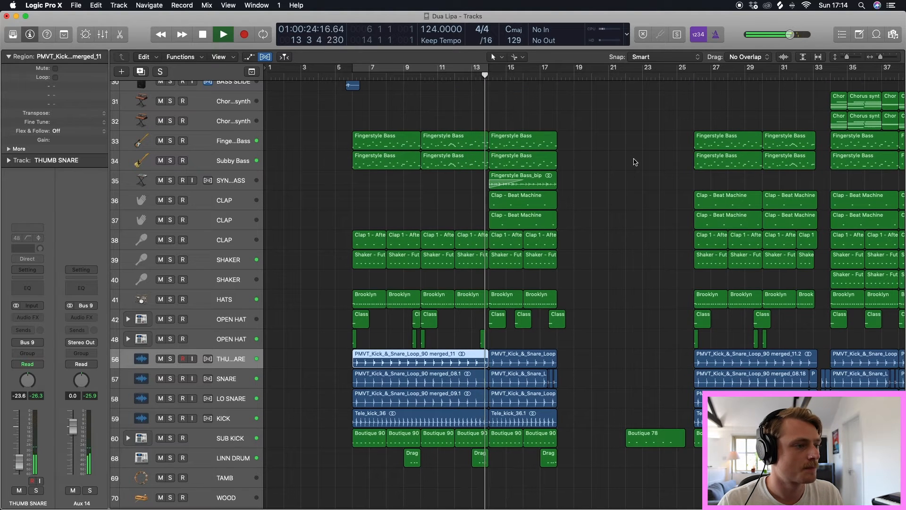
{"action": "key", "text": "space"}
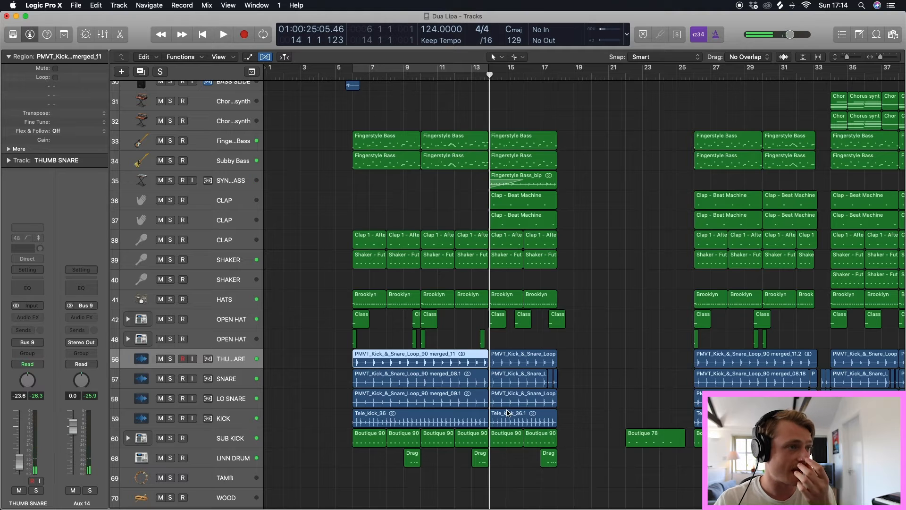
Step: Solo the SYNTH BASS track, audition its region starting at bar 14, and remove the solo
{"action": "scroll", "coordinate": [562, 244], "scroll_direction": "up", "scroll_amount": 1}
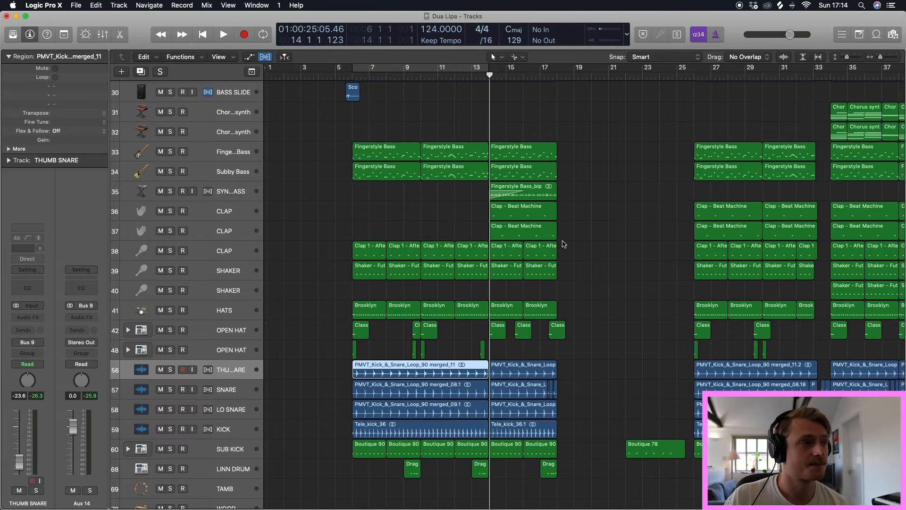
{"action": "scroll", "coordinate": [563, 244], "scroll_direction": "up", "scroll_amount": 2}
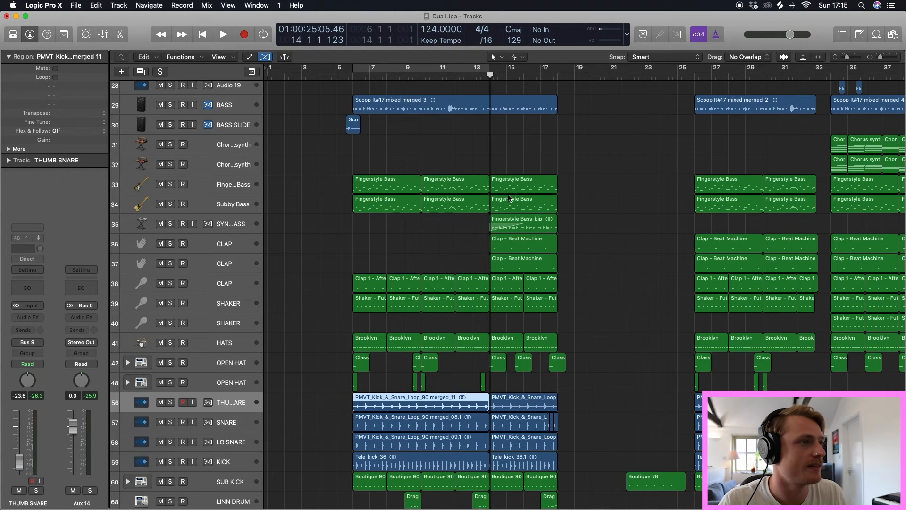
{"action": "scroll", "coordinate": [501, 199], "scroll_direction": "up", "scroll_amount": 6}
{"action": "scroll", "coordinate": [615, 195], "scroll_direction": "right", "scroll_amount": 5}
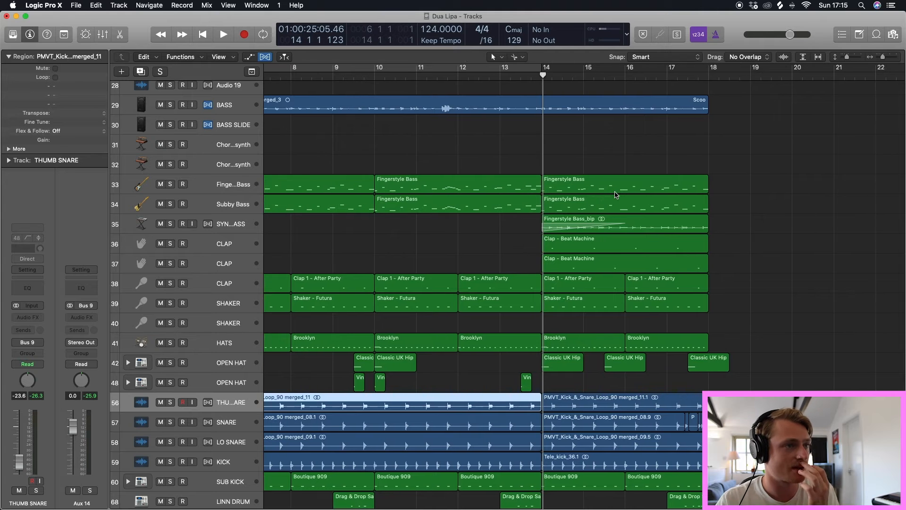
{"action": "left_click", "coordinate": [247, 225]}
{"action": "left_click", "coordinate": [170, 224]}
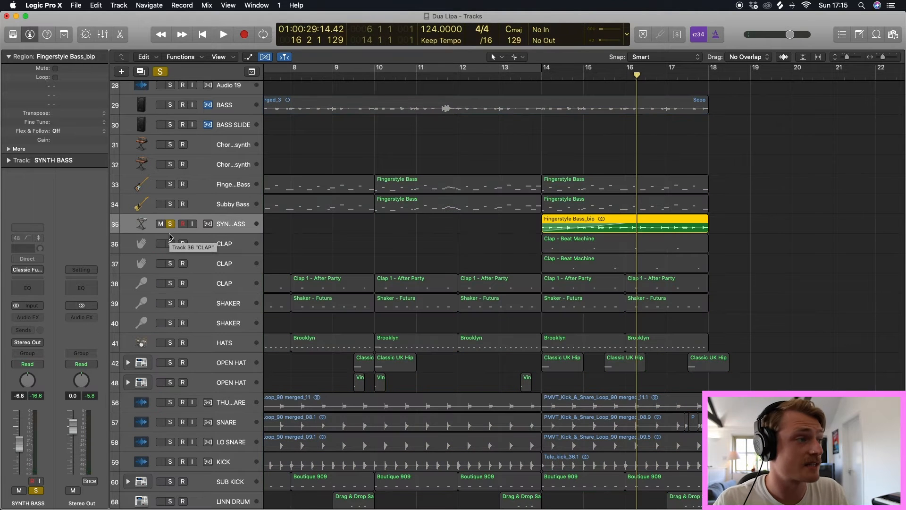
{"action": "left_click", "coordinate": [169, 224]}
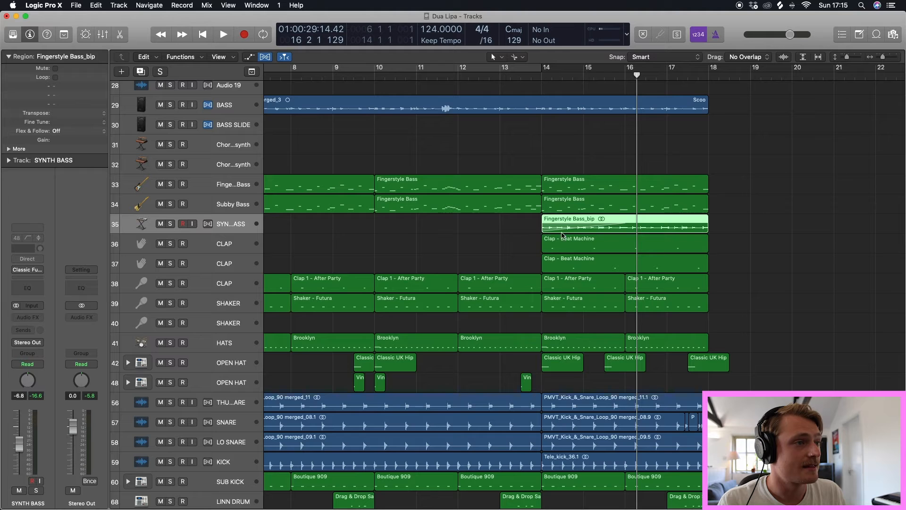
Step: Play the full mix from just before bar 13 through the section starting at bar 14, stopping at bar 18
{"action": "left_click", "coordinate": [541, 77]}
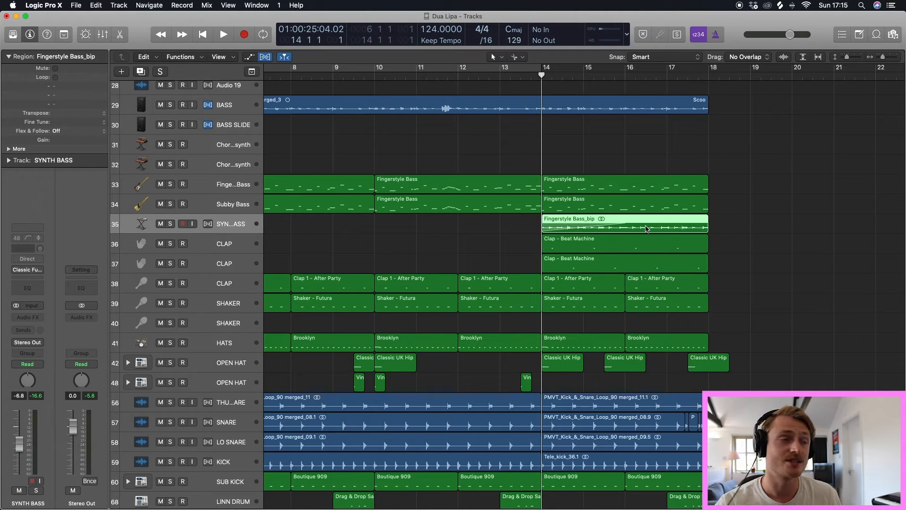
{"action": "left_click", "coordinate": [492, 77]}
{"action": "key", "text": "space"}
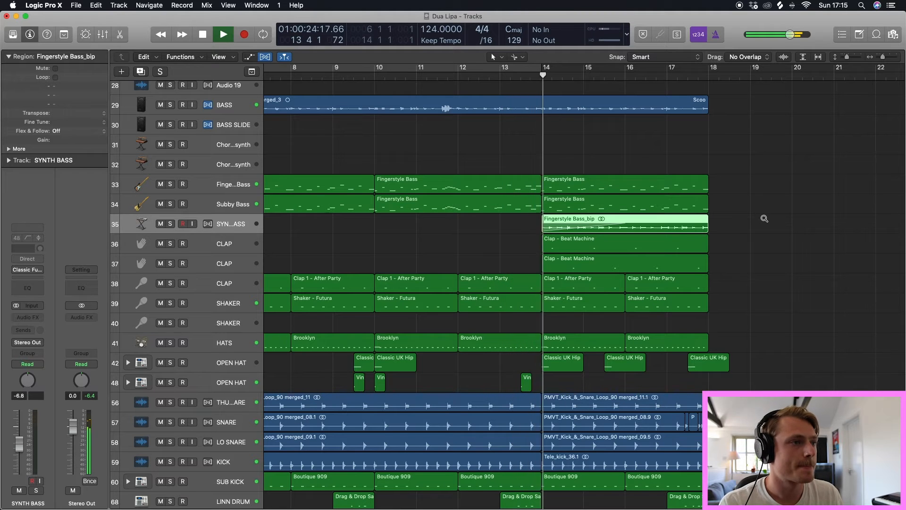
{"action": "scroll", "coordinate": [765, 220], "scroll_direction": "down", "scroll_amount": 3}
{"action": "scroll", "coordinate": [765, 220], "scroll_direction": "down", "scroll_amount": 2}
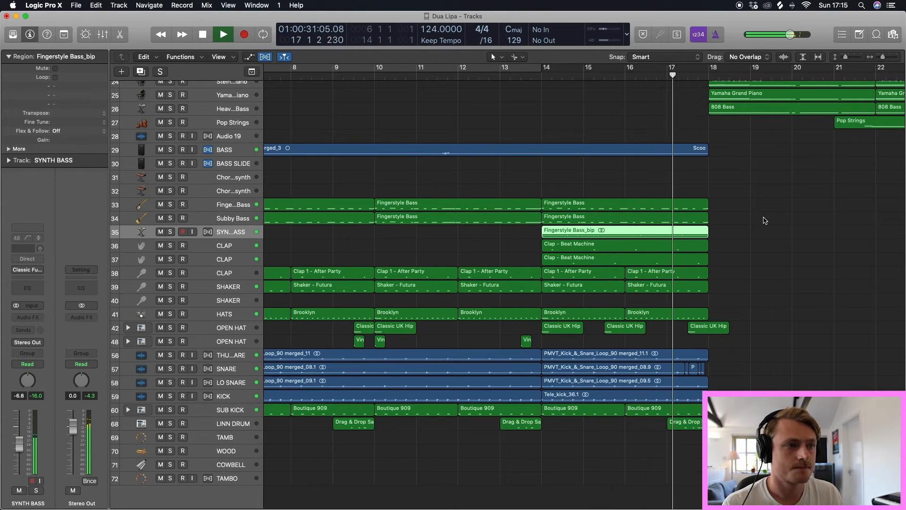
{"action": "key", "text": "space"}
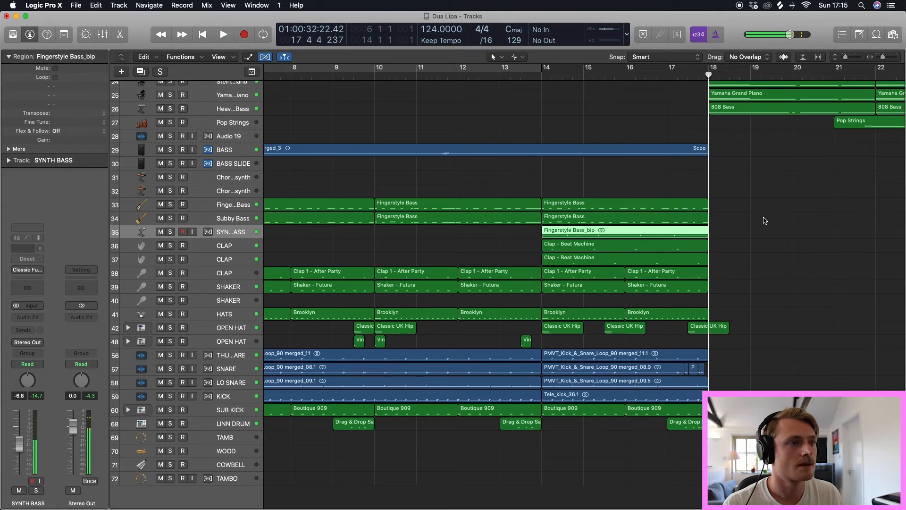
Step: Solo the two Beat Machine CLAP tracks 36 and 37, play them from bar 14, and clear the solos
{"action": "scroll", "coordinate": [760, 230], "scroll_direction": "right", "scroll_amount": 2}
{"action": "scroll", "coordinate": [761, 230], "scroll_direction": "right", "scroll_amount": 1}
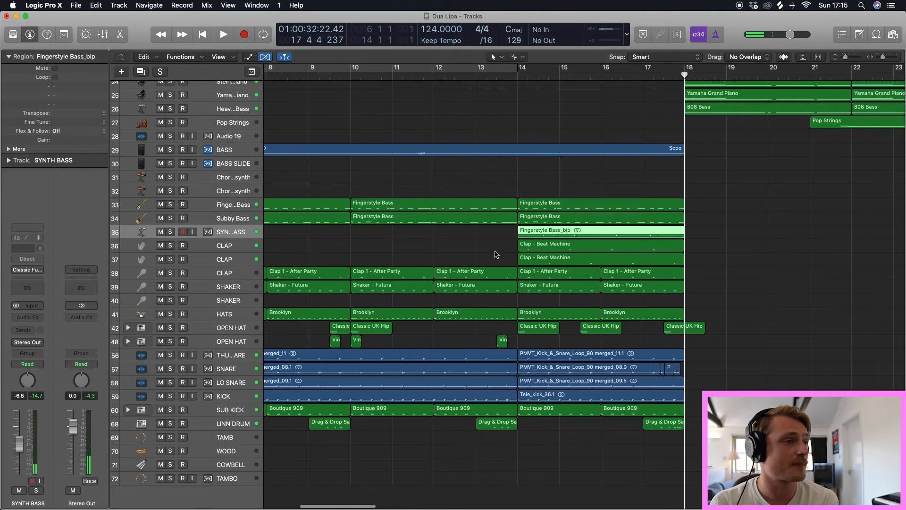
{"action": "left_click", "coordinate": [170, 246]}
{"action": "left_click", "coordinate": [170, 260]}
{"action": "left_click", "coordinate": [517, 75]}
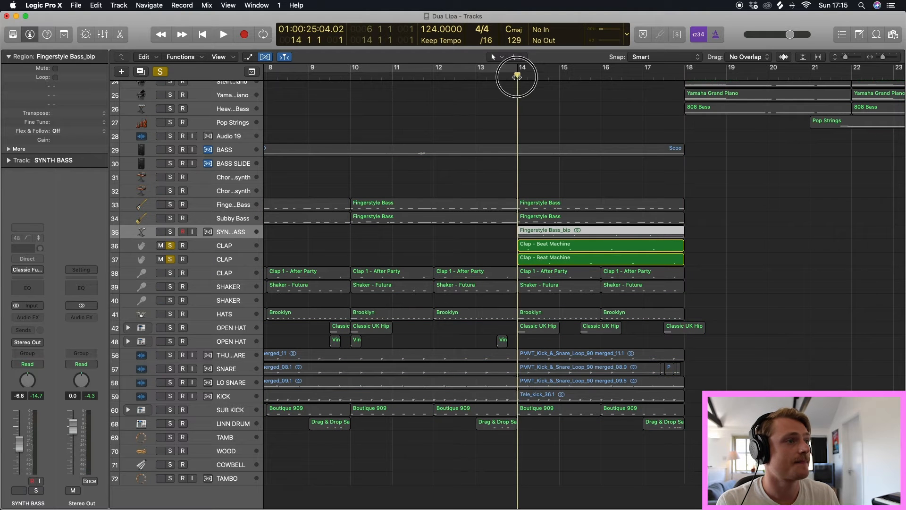
{"action": "key", "text": "space"}
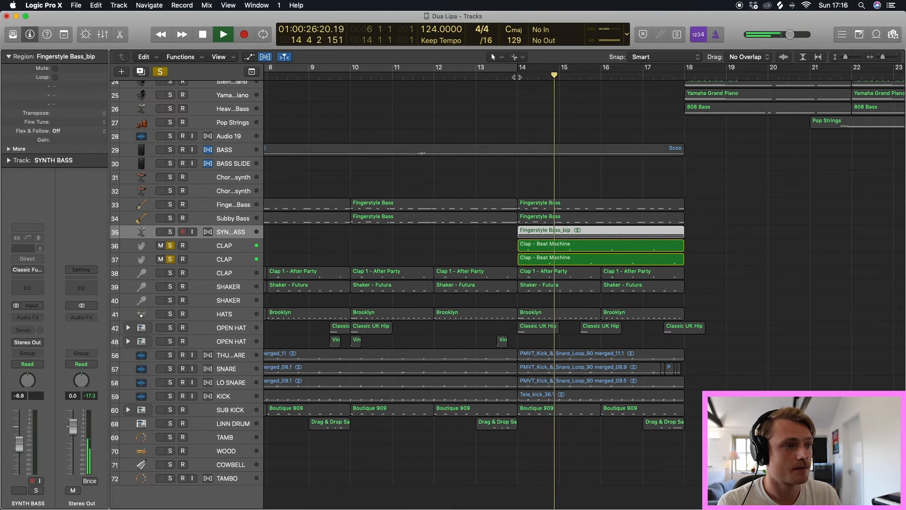
{"action": "key", "text": "space"}
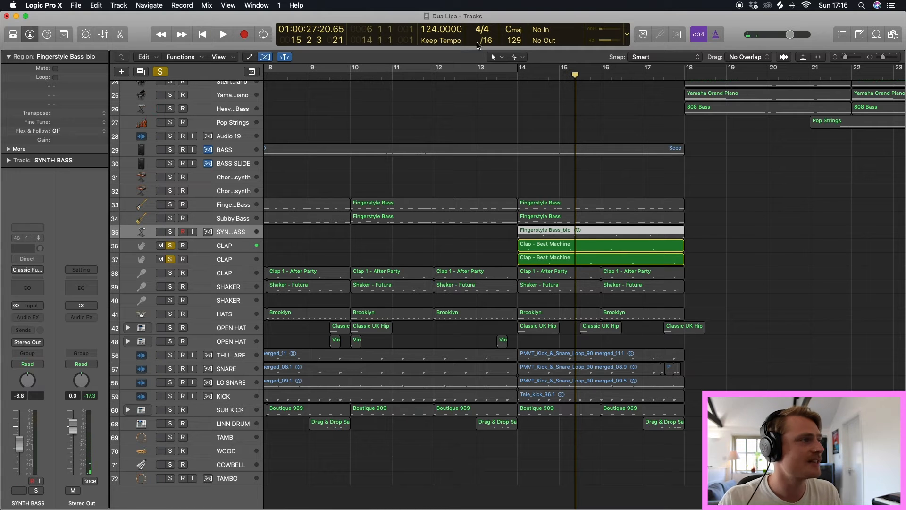
{"action": "left_click", "coordinate": [160, 71]}
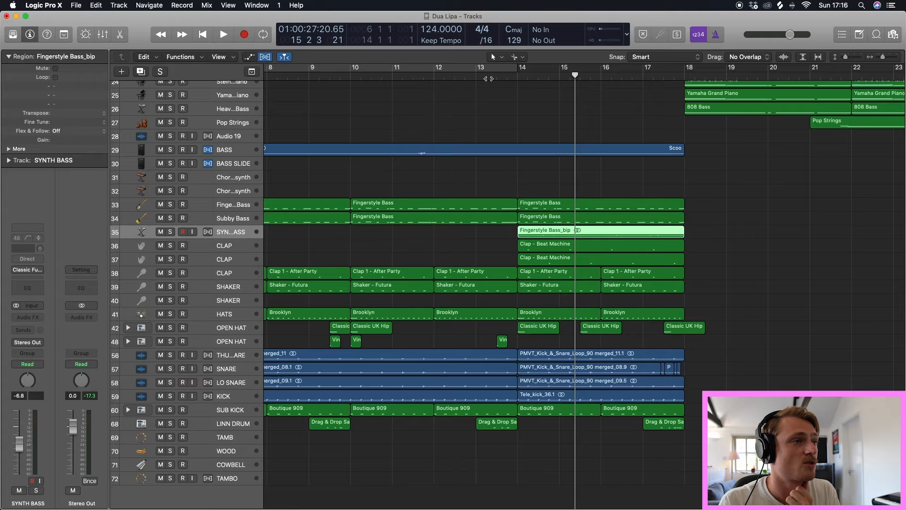
Step: Play the full mix from bar 12 across the section change at bar 18, and stop playback in bar 19
{"action": "left_click", "coordinate": [435, 77]}
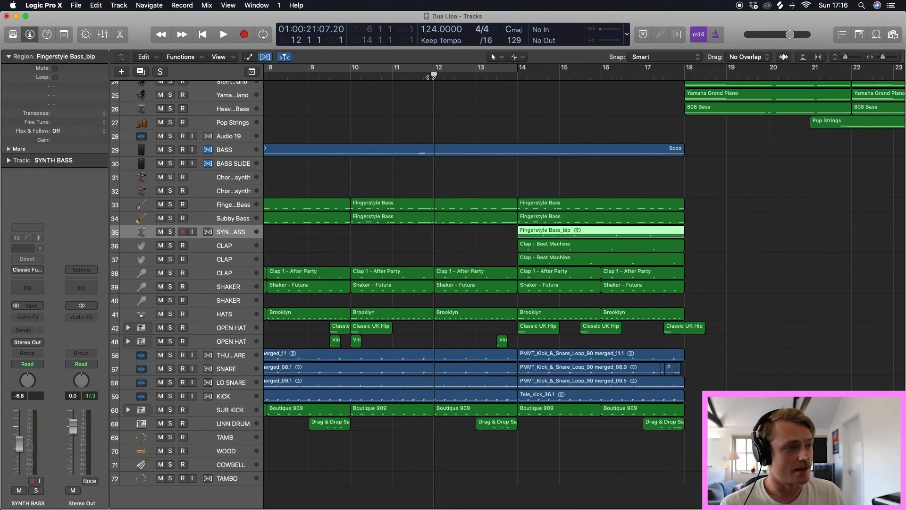
{"action": "key", "text": "space"}
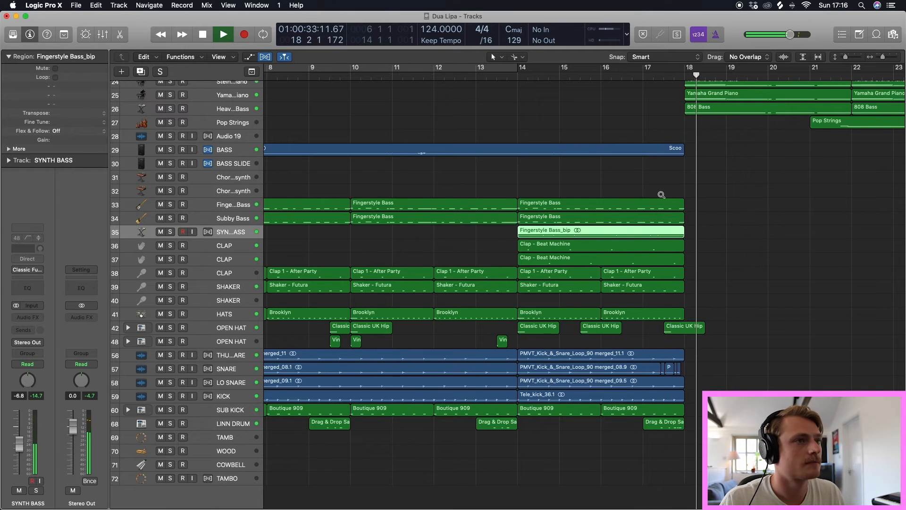
{"action": "scroll", "coordinate": [661, 197], "scroll_direction": "down", "scroll_amount": 5}
{"action": "scroll", "coordinate": [574, 191], "scroll_direction": "up", "scroll_amount": 6}
{"action": "scroll", "coordinate": [574, 191], "scroll_direction": "up", "scroll_amount": 6}
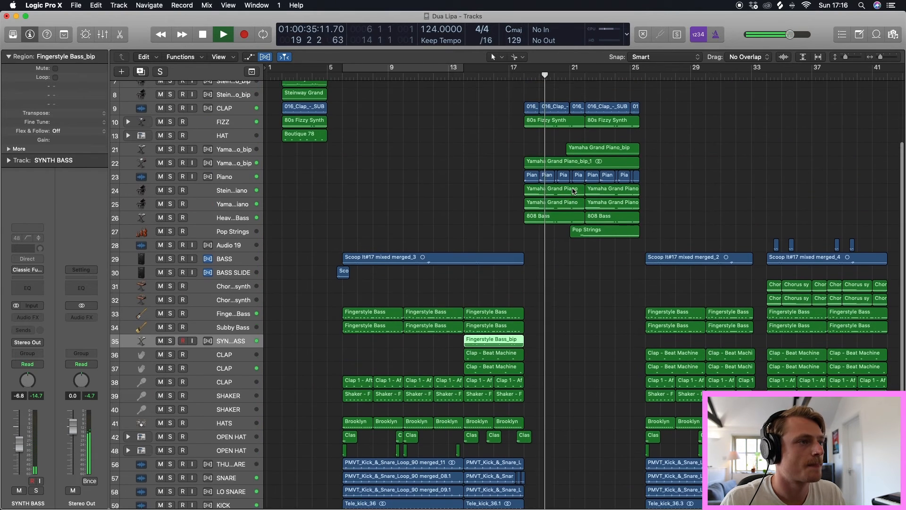
{"action": "key", "text": "space"}
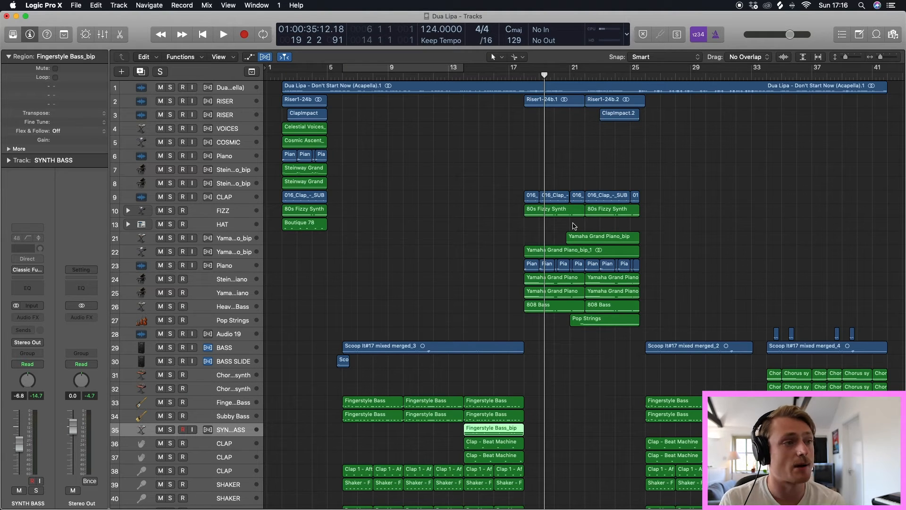
Step: Select Piano track 6, view the Channel EQ on its Aux 13 bus, and close the plug-in window
{"action": "scroll", "coordinate": [222, 163], "scroll_direction": "down", "scroll_amount": 1}
{"action": "left_click", "coordinate": [236, 157]}
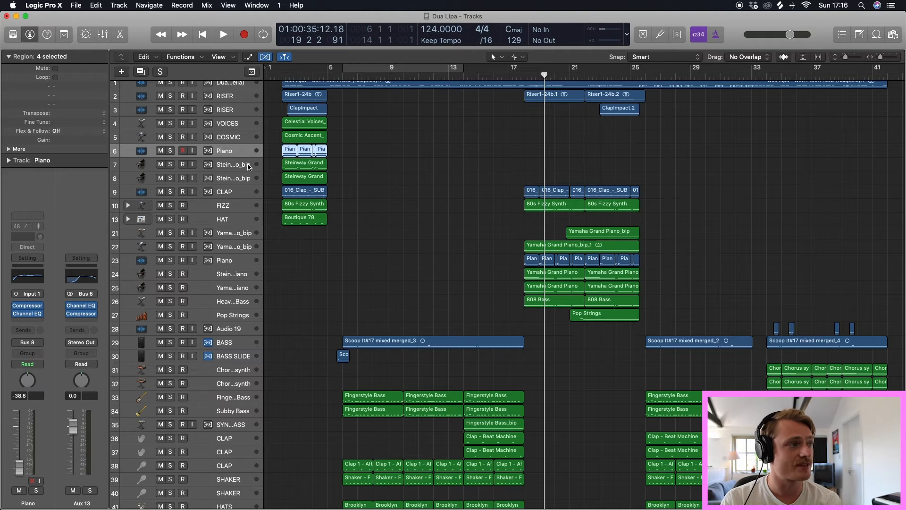
{"action": "left_click", "coordinate": [80, 305]}
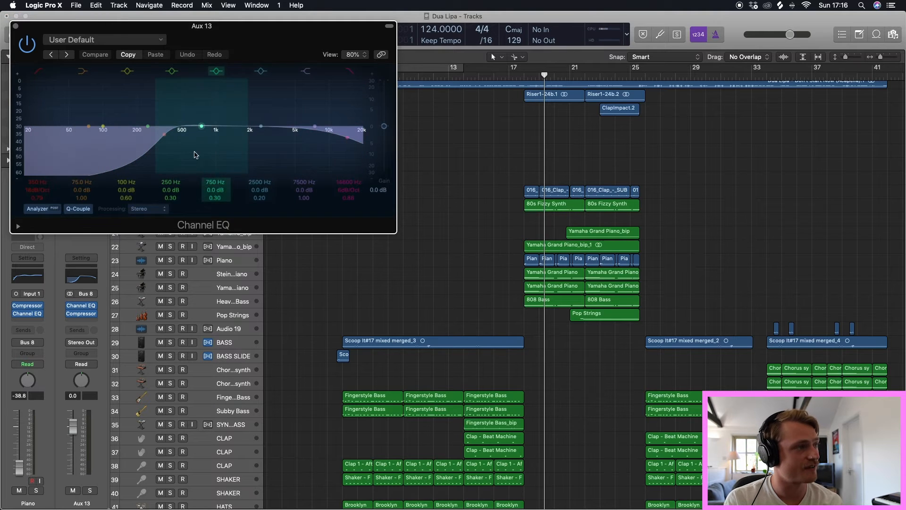
{"action": "left_click", "coordinate": [15, 27]}
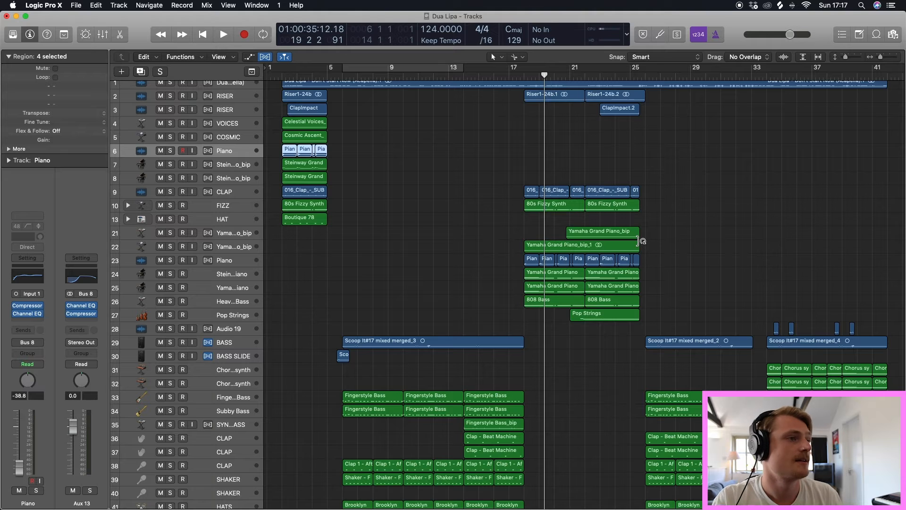
Step: Solo the Piano, Steinway and Yamaha piano tracks 23 to 25, play them from bar 18, and clear the solos
{"action": "left_click_drag", "start_coordinate": [543, 75], "coordinate": [524, 74]}
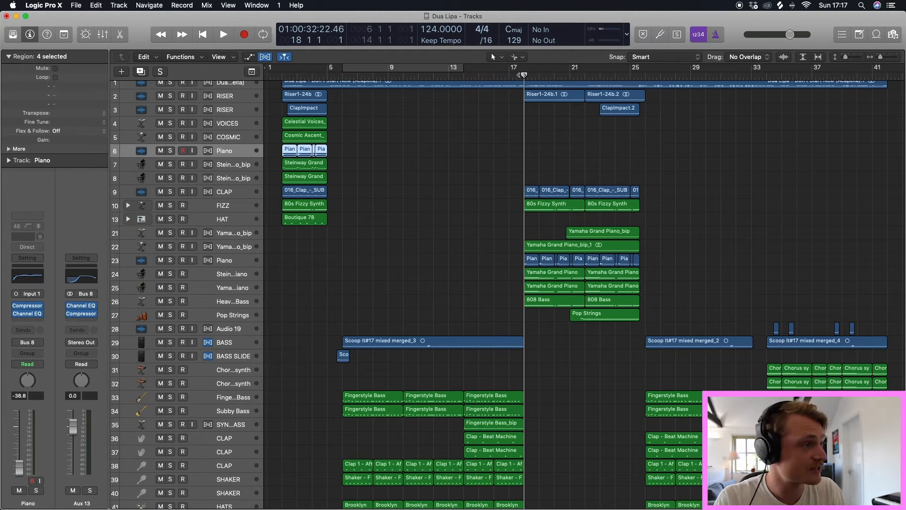
{"action": "left_click_drag", "start_coordinate": [170, 260], "coordinate": [170, 288]}
{"action": "key", "text": "space"}
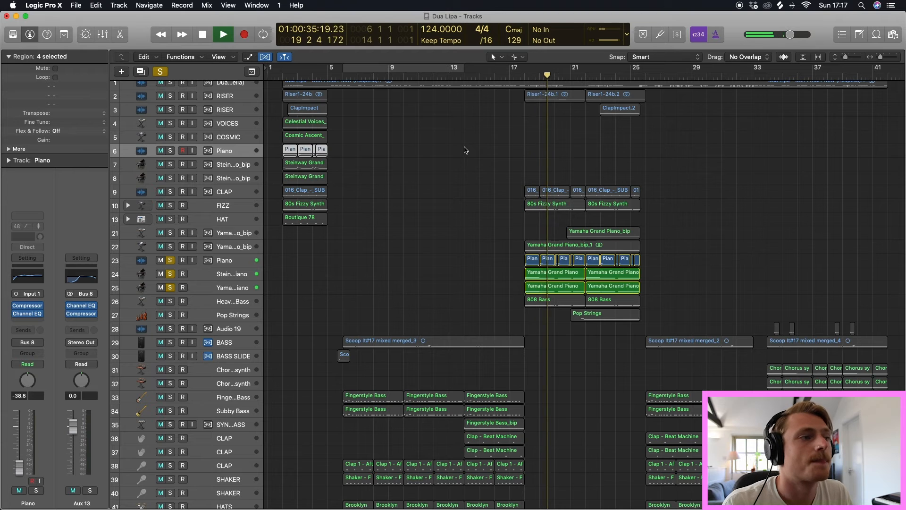
{"action": "key", "text": "space"}
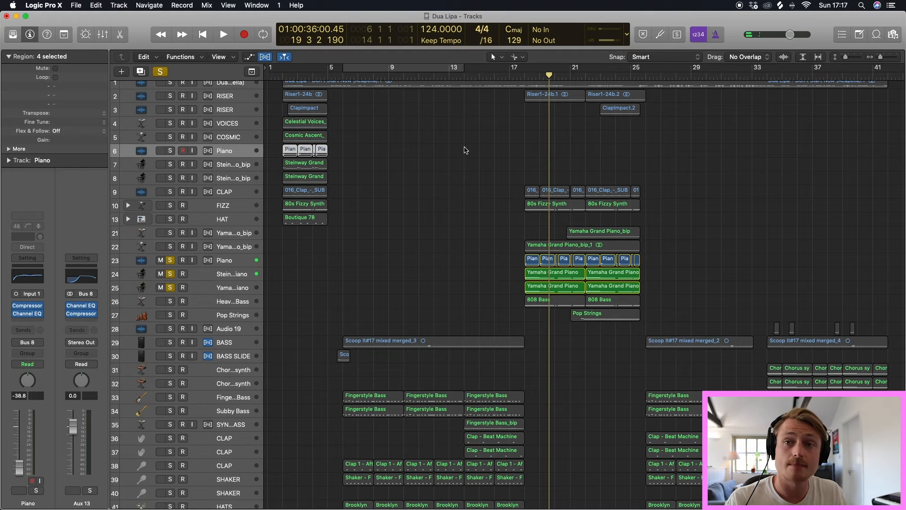
{"action": "scroll", "coordinate": [485, 156], "scroll_direction": "down", "scroll_amount": 5}
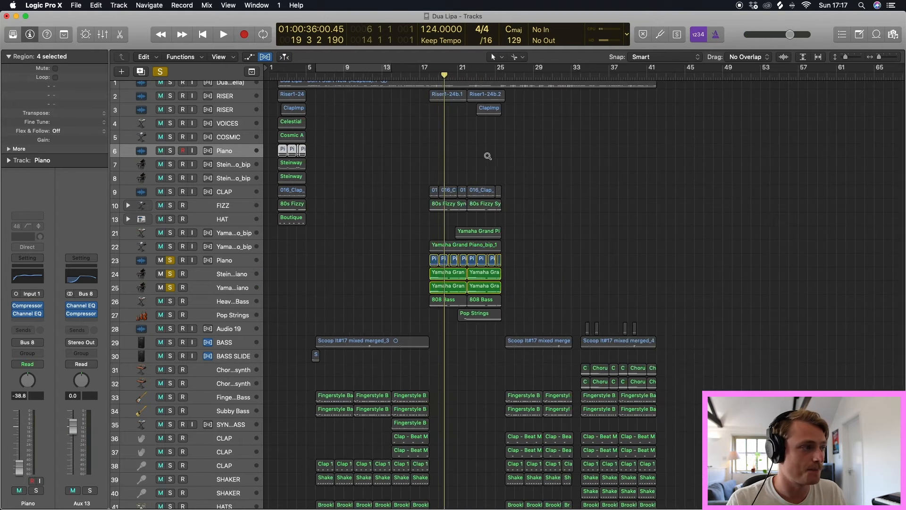
{"action": "left_click", "coordinate": [237, 264]}
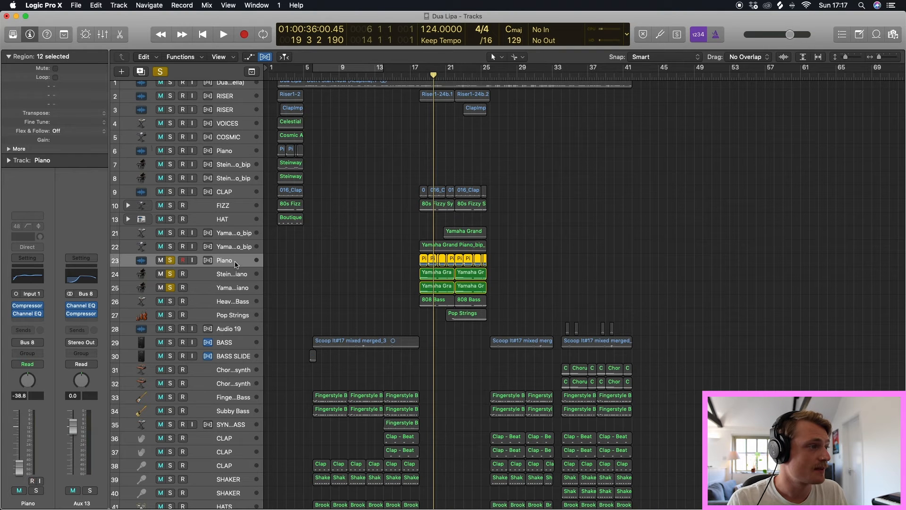
{"action": "left_click", "coordinate": [171, 263]}
{"action": "left_click", "coordinate": [171, 275]}
{"action": "left_click", "coordinate": [171, 288]}
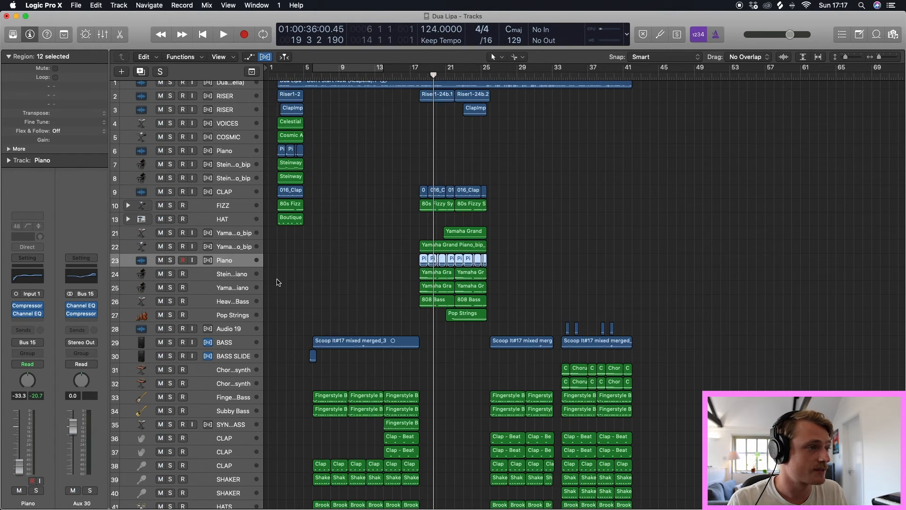
Step: Solo the FIZZ track, audition its 80s Fizzy Synth region from bar 18, and remove the solo
{"action": "scroll", "coordinate": [353, 276], "scroll_direction": "down", "scroll_amount": 2}
{"action": "scroll", "coordinate": [354, 277], "scroll_direction": "up", "scroll_amount": 6}
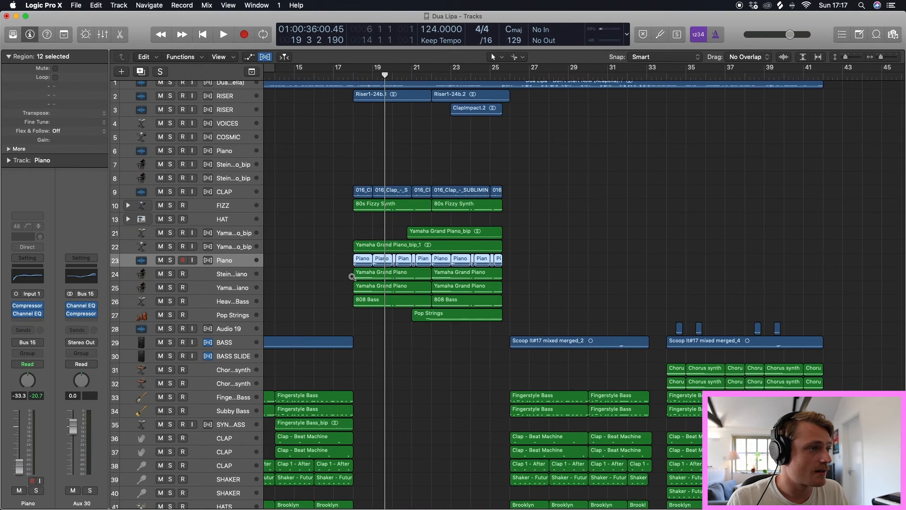
{"action": "left_click", "coordinate": [170, 206]}
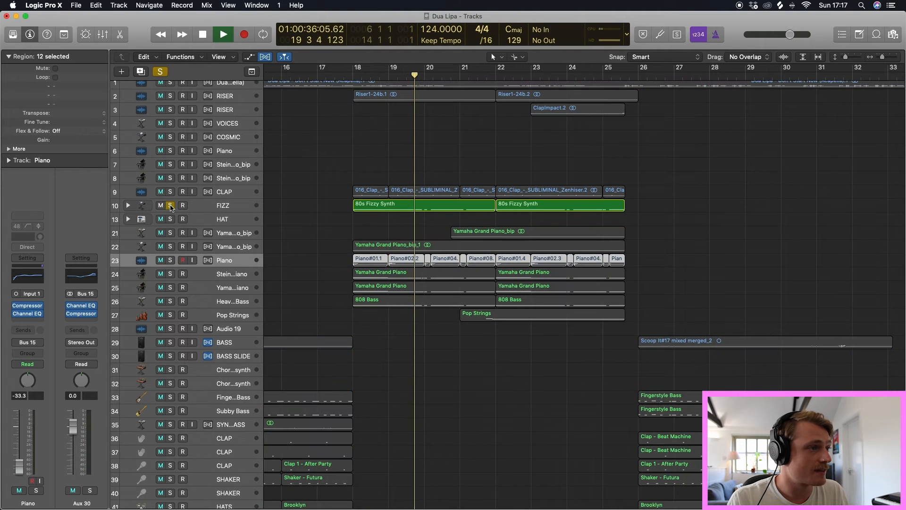
{"action": "left_click", "coordinate": [350, 75]}
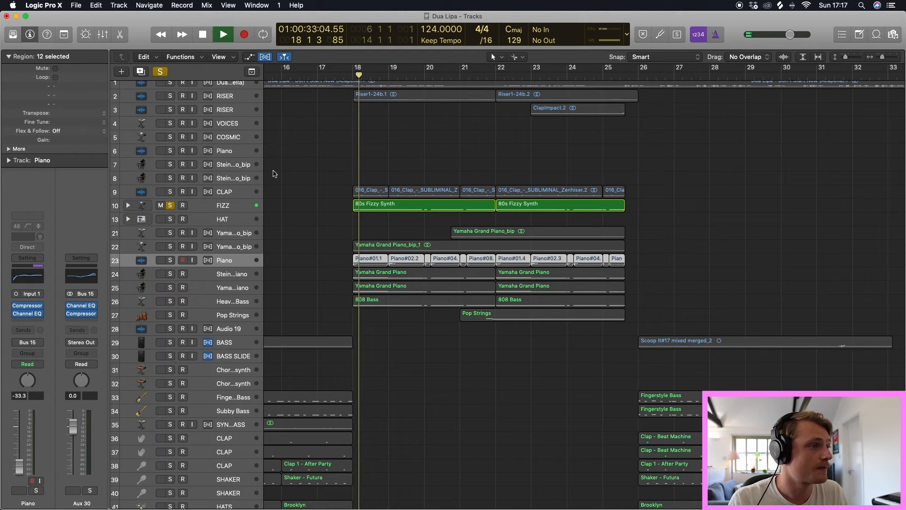
{"action": "left_click", "coordinate": [170, 205]}
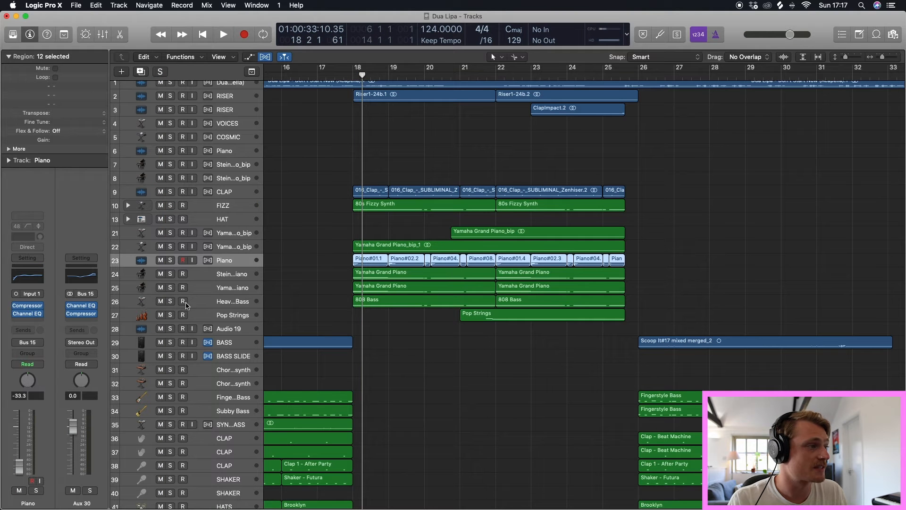
Step: Play the mix from about bar 17 through bar 25, briefly soloing the 808 Bass track 26, and stop playback
{"action": "left_click", "coordinate": [353, 75]}
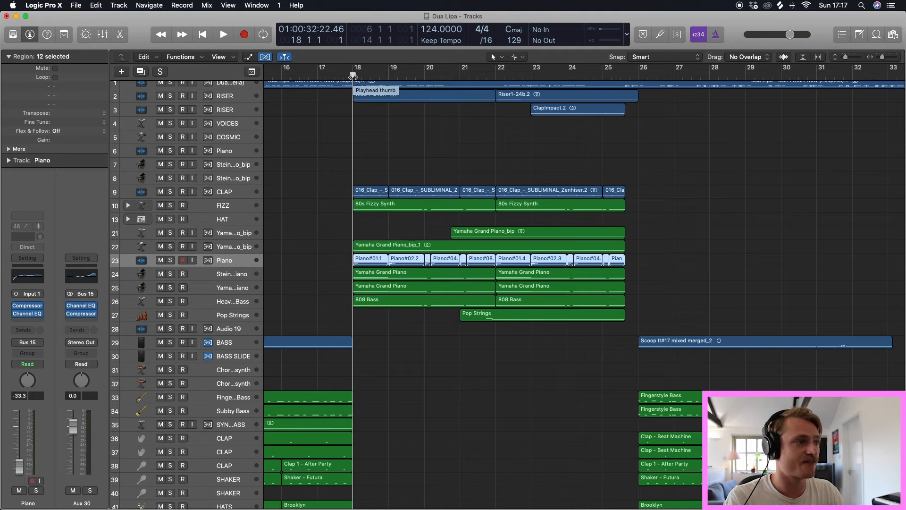
{"action": "left_click_drag", "start_coordinate": [353, 75], "coordinate": [316, 76]}
{"action": "key", "text": "space"}
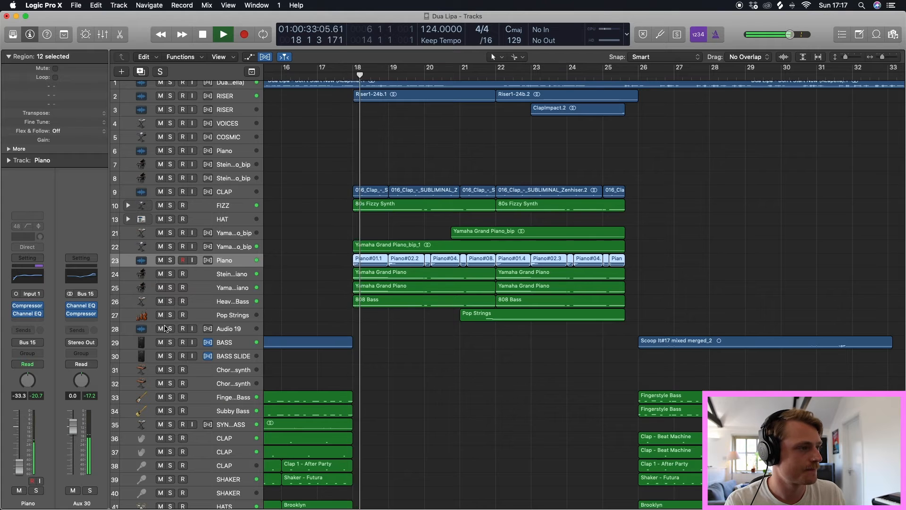
{"action": "left_click", "coordinate": [170, 302]}
{"action": "left_click", "coordinate": [170, 301]}
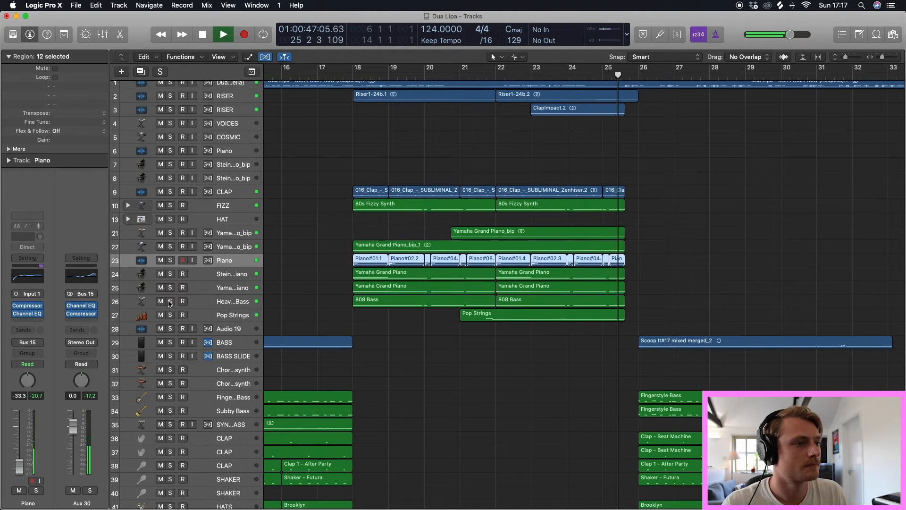
{"action": "key", "text": "space"}
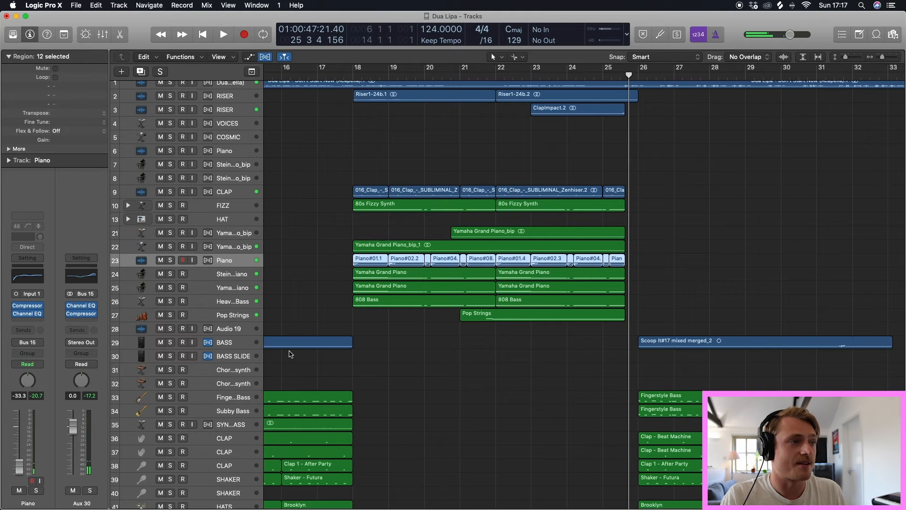
Step: Open the Pop Strings region's notes in the Piano Roll to examine the run up to bar 22, and close the editor
{"action": "left_click", "coordinate": [240, 317]}
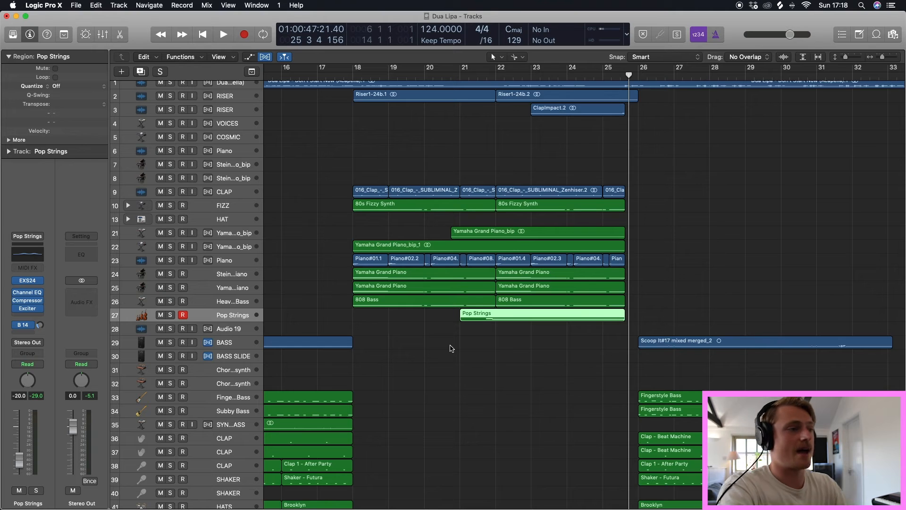
{"action": "double_click", "coordinate": [487, 315]}
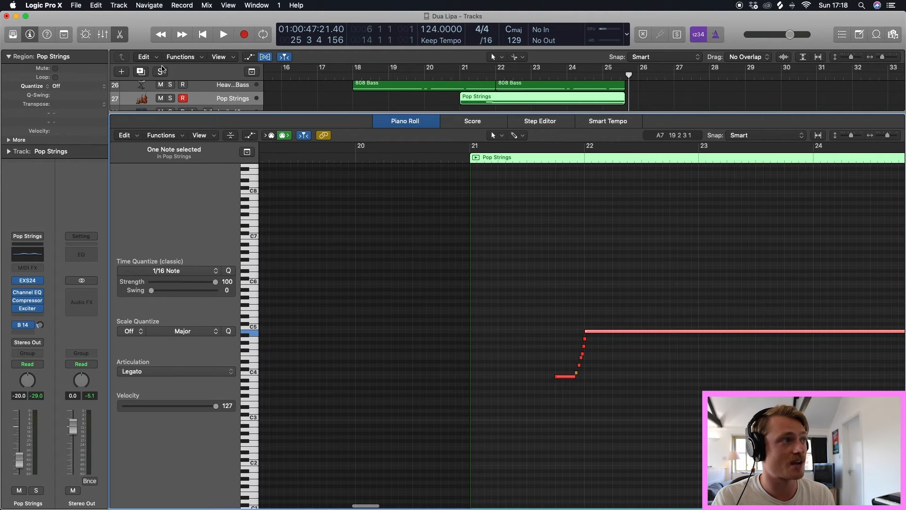
{"action": "left_click", "coordinate": [120, 34]}
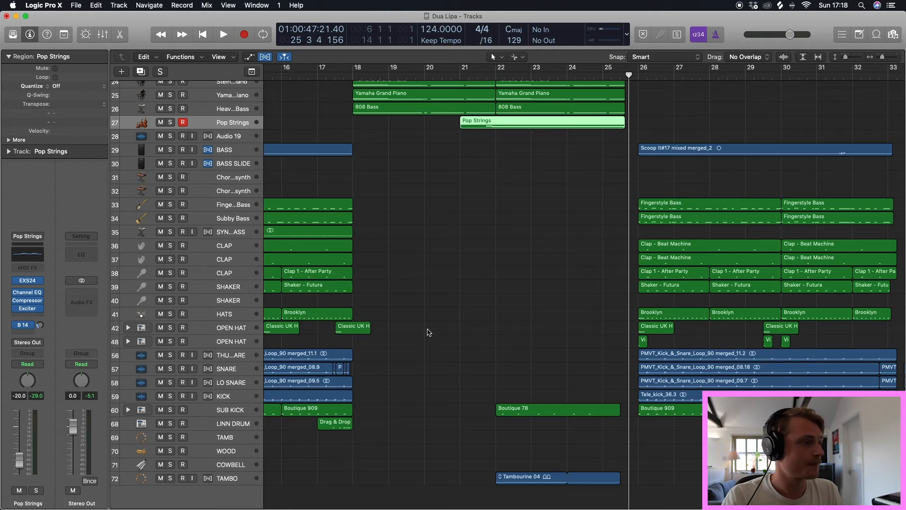
Step: Play the mix from bar 21 into the section at bar 26, viewing the Pop Strings EXS24 instrument during playback, and stop
{"action": "scroll", "coordinate": [524, 189], "scroll_direction": "up", "scroll_amount": 1}
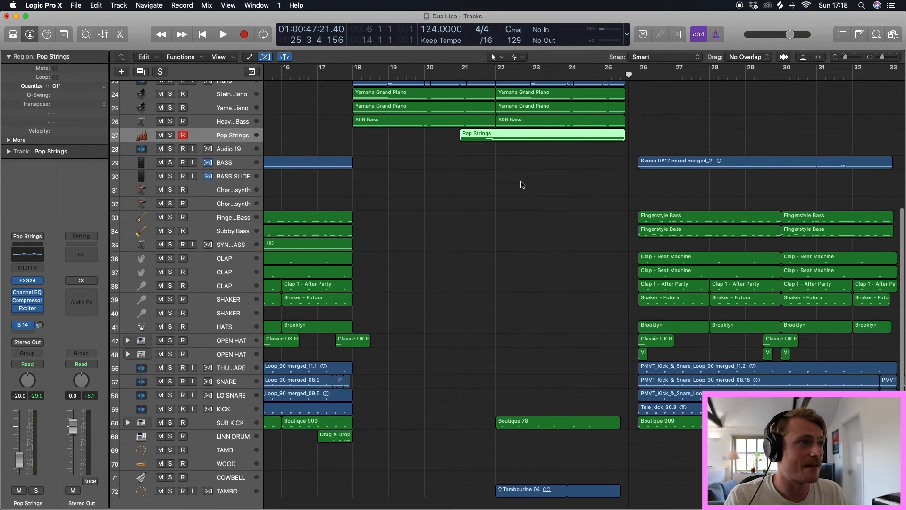
{"action": "left_click", "coordinate": [471, 72]}
{"action": "key", "text": "space"}
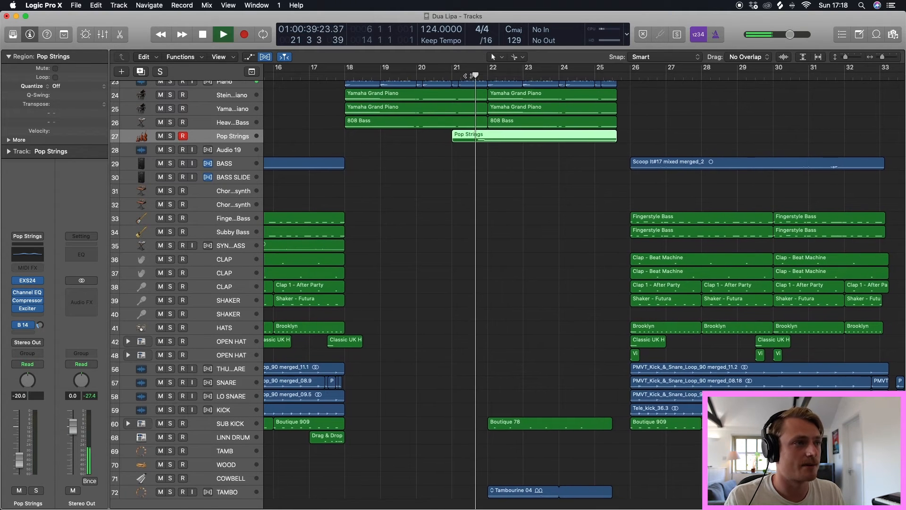
{"action": "scroll", "coordinate": [518, 132], "scroll_direction": "up", "scroll_amount": 10}
{"action": "scroll", "coordinate": [518, 132], "scroll_direction": "up", "scroll_amount": 2}
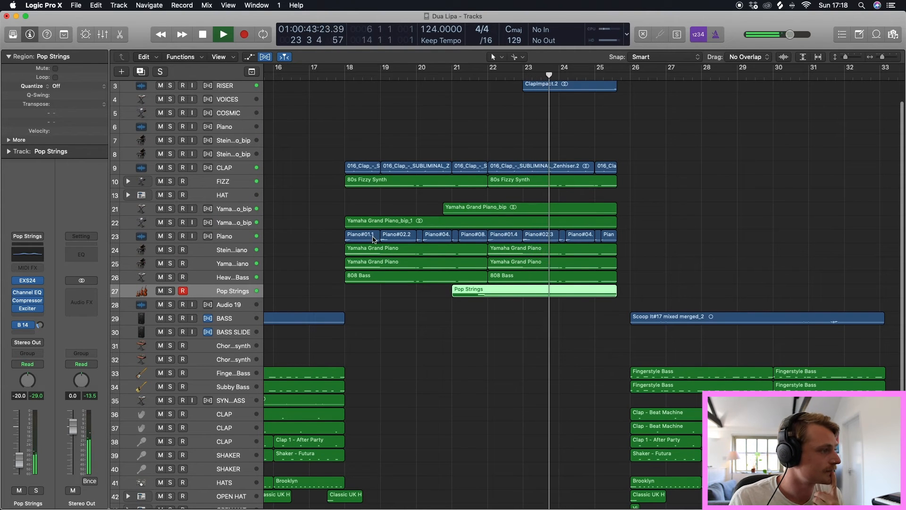
{"action": "left_click", "coordinate": [27, 281]}
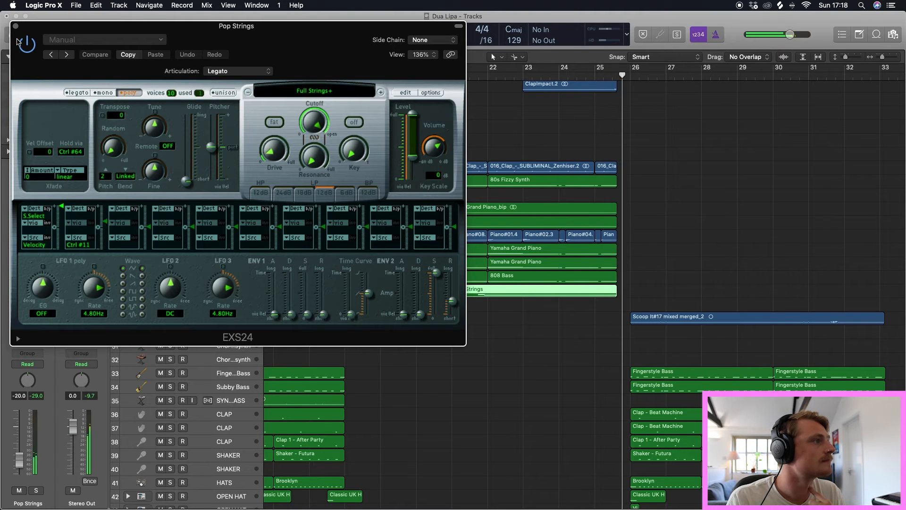
{"action": "left_click", "coordinate": [16, 26]}
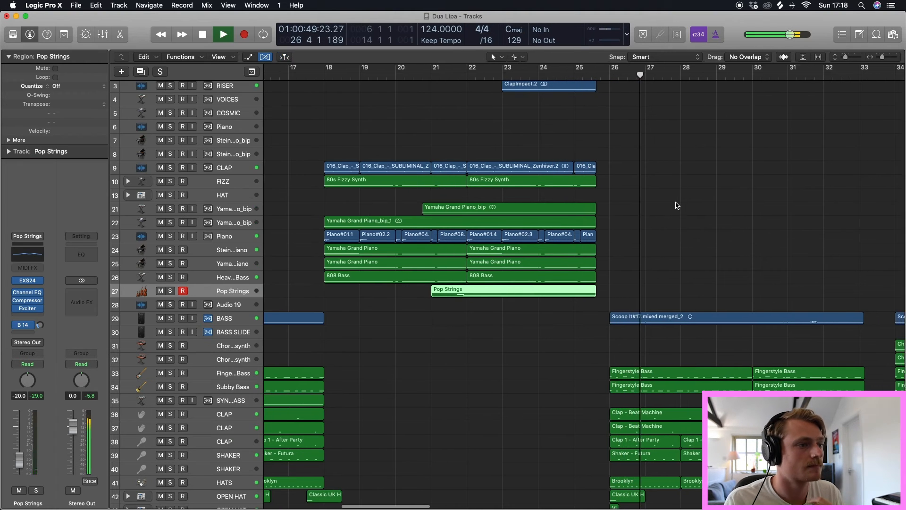
{"action": "key", "text": "space"}
Step: Play from bar 22, audition RISER tracks 2 and 3 in solo, clear the solos, and stop playback at bar 27
{"action": "scroll", "coordinate": [628, 206], "scroll_direction": "up", "scroll_amount": 2}
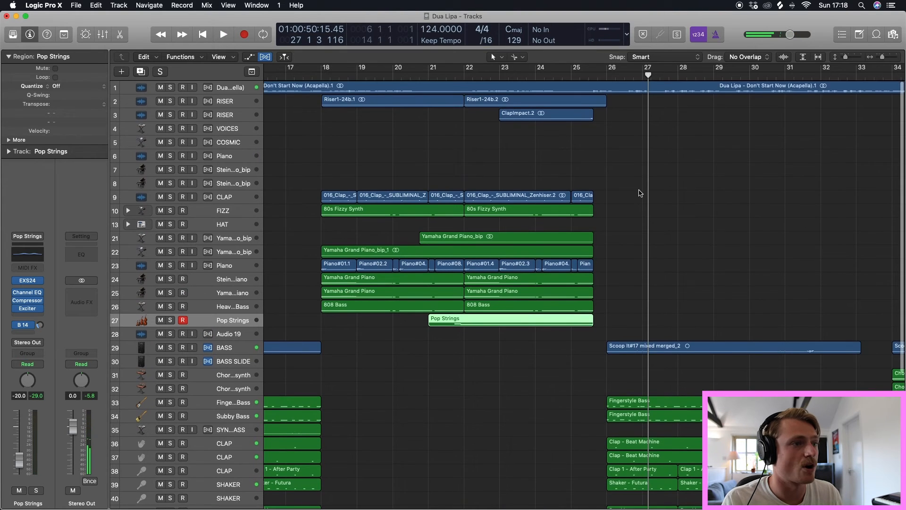
{"action": "scroll", "coordinate": [640, 192], "scroll_direction": "down", "scroll_amount": 10}
{"action": "scroll", "coordinate": [623, 187], "scroll_direction": "up", "scroll_amount": 8}
{"action": "scroll", "coordinate": [622, 186], "scroll_direction": "up", "scroll_amount": 2}
{"action": "left_click", "coordinate": [453, 72]}
{"action": "key", "text": "space"}
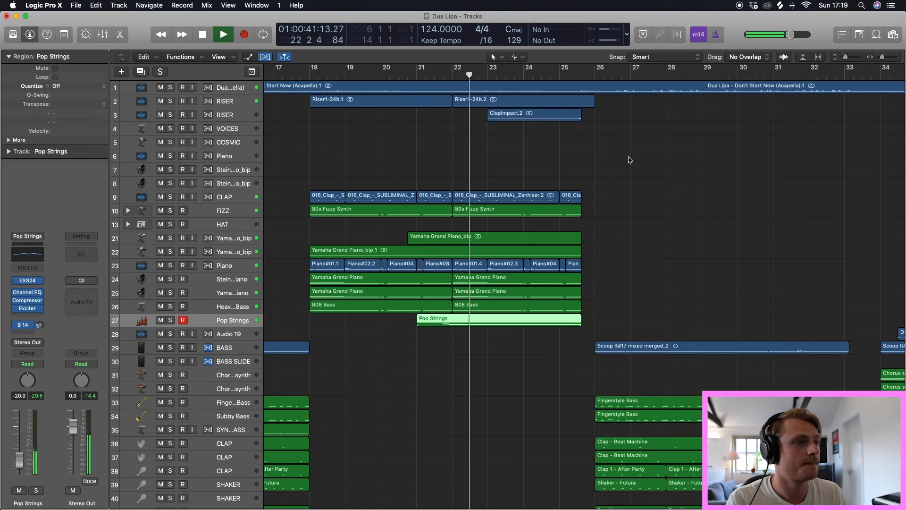
{"action": "left_click", "coordinate": [169, 114]}
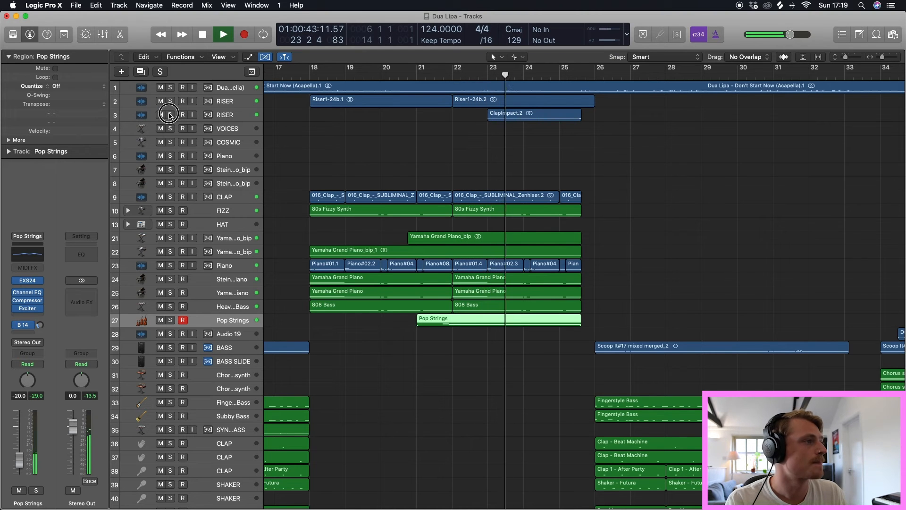
{"action": "left_click", "coordinate": [171, 102]}
{"action": "left_click", "coordinate": [171, 102]}
{"action": "left_click", "coordinate": [170, 102]}
{"action": "left_click", "coordinate": [171, 102]}
{"action": "left_click", "coordinate": [160, 72]}
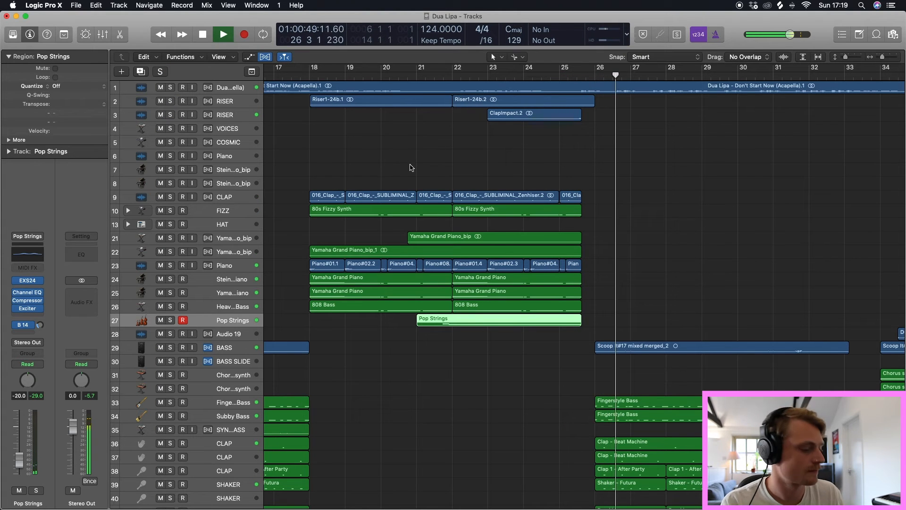
{"action": "key", "text": "space"}
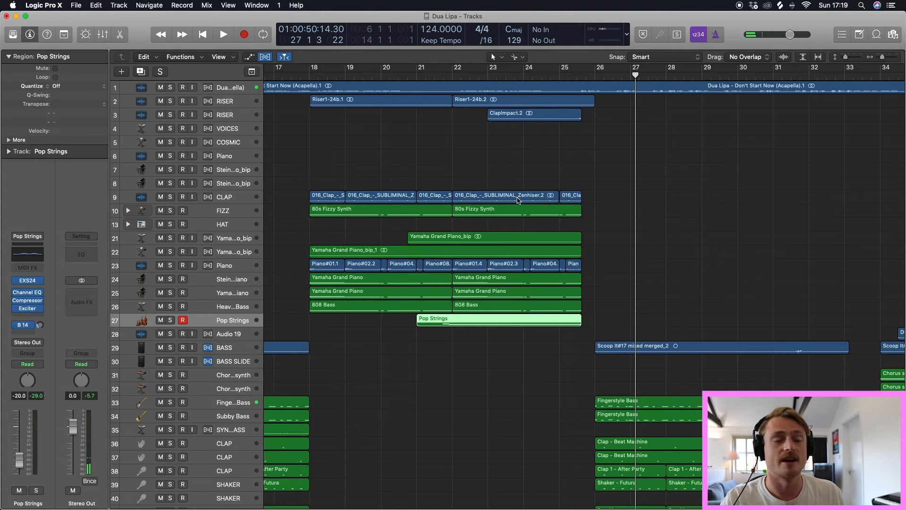
{"action": "scroll", "coordinate": [626, 217], "scroll_direction": "down", "scroll_amount": 10}
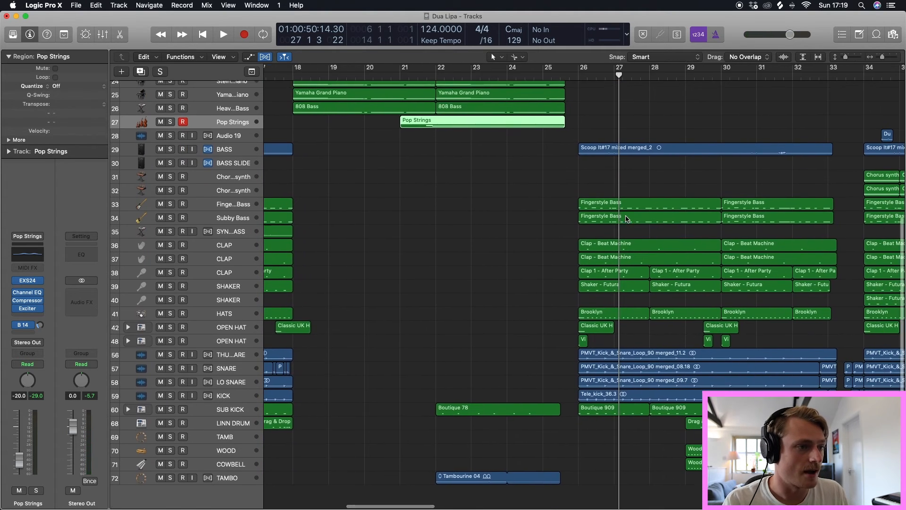
Step: Place the playhead at bar 22 and switch solo on and off for HATS track 41
{"action": "scroll", "coordinate": [627, 219], "scroll_direction": "right", "scroll_amount": 2}
{"action": "scroll", "coordinate": [626, 218], "scroll_direction": "right", "scroll_amount": 6}
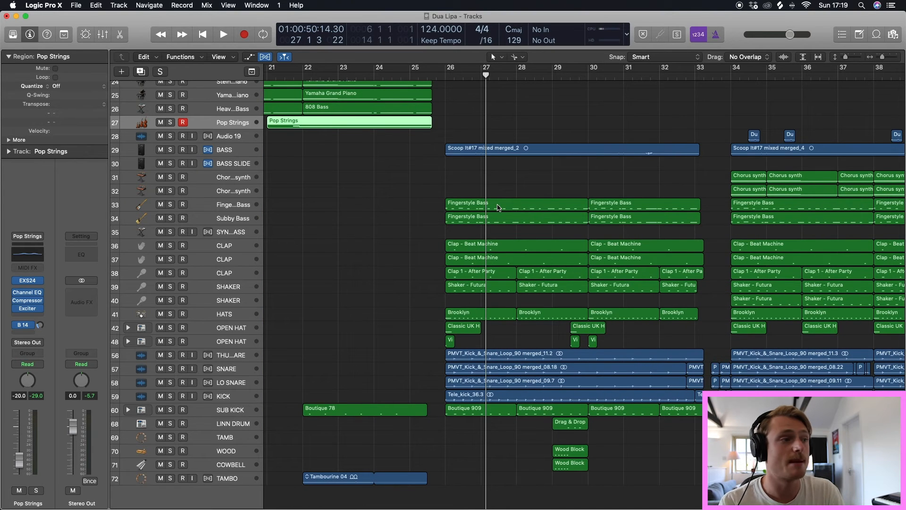
{"action": "scroll", "coordinate": [500, 207], "scroll_direction": "left", "scroll_amount": 15}
{"action": "left_click", "coordinate": [323, 77]}
{"action": "left_click_drag", "start_coordinate": [321, 77], "coordinate": [618, 93]}
{"action": "scroll", "coordinate": [584, 256], "scroll_direction": "right", "scroll_amount": 6}
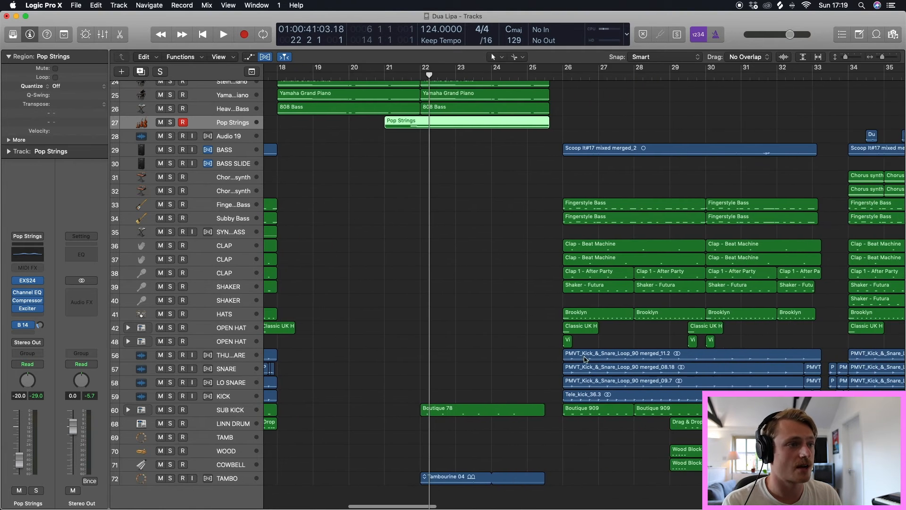
{"action": "left_click", "coordinate": [170, 314]}
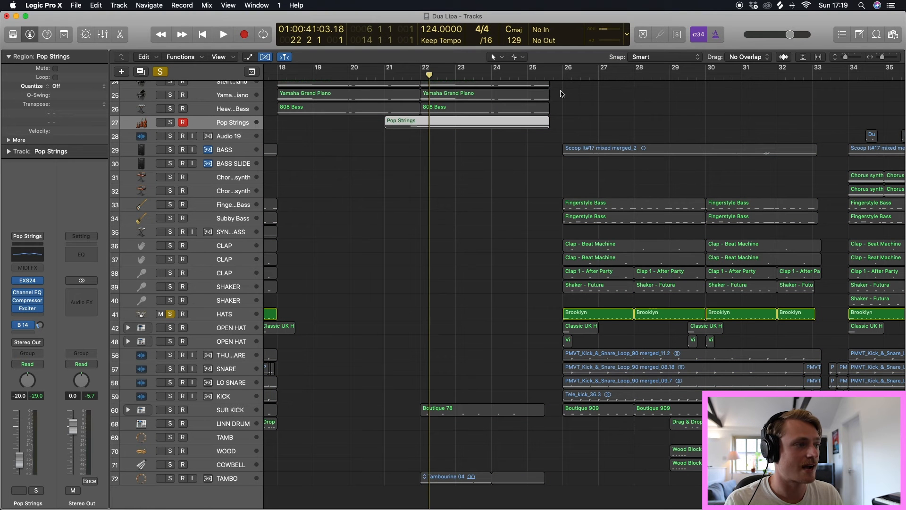
{"action": "left_click", "coordinate": [169, 314]}
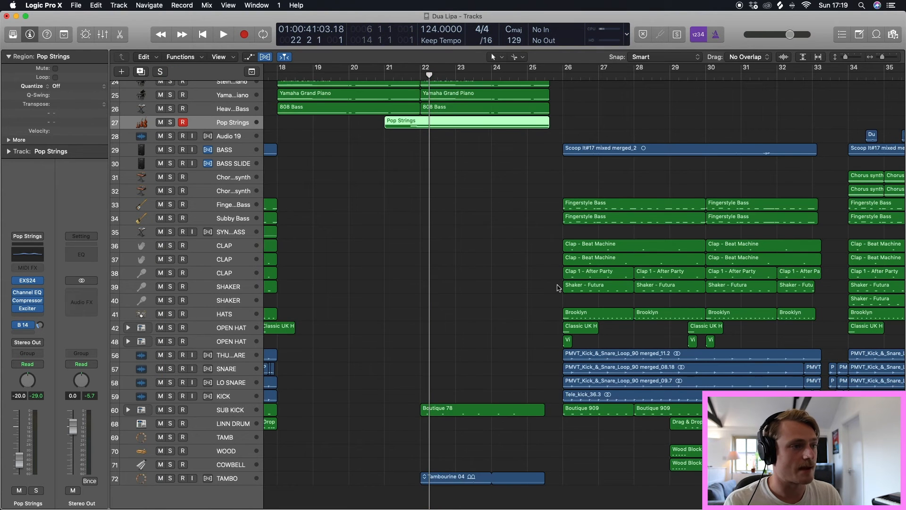
Step: Play the mix from bar 22, skip ahead to bar 25, and stop playback in bar 29
{"action": "scroll", "coordinate": [617, 337], "scroll_direction": "right", "scroll_amount": 3}
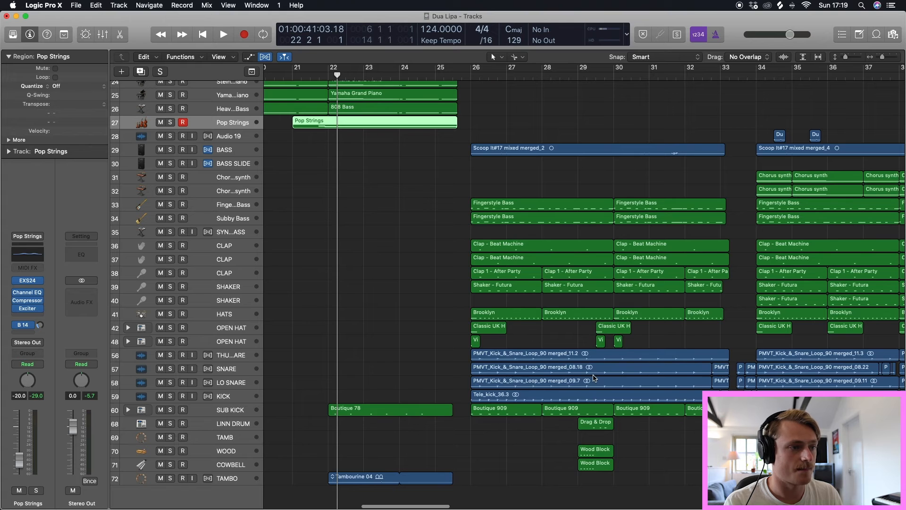
{"action": "left_click", "coordinate": [471, 73]}
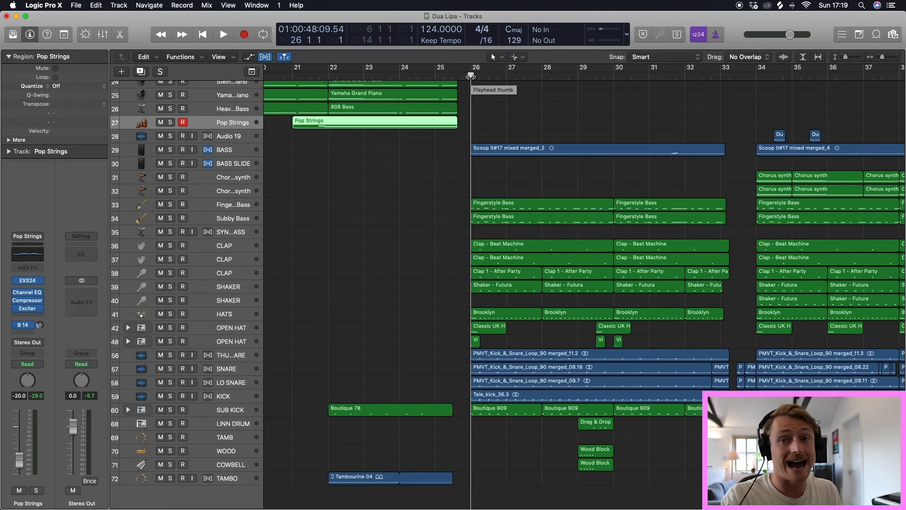
{"action": "left_click", "coordinate": [326, 76]}
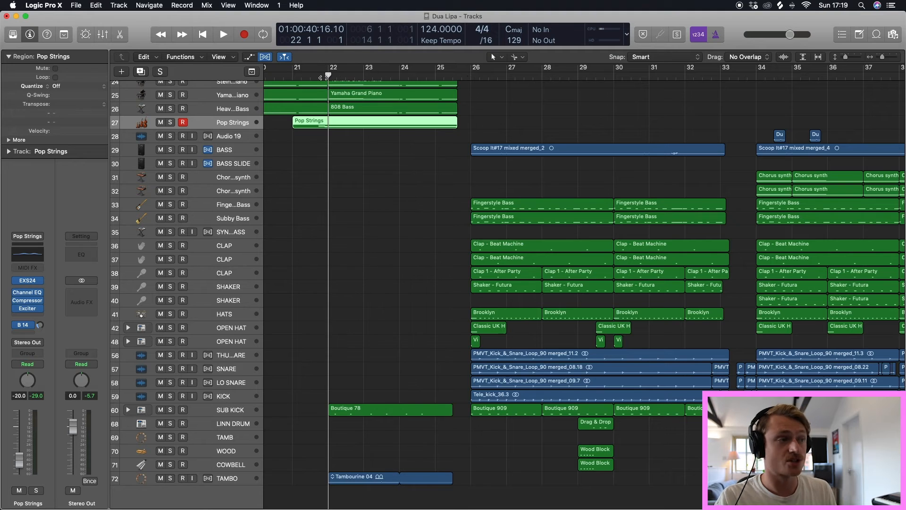
{"action": "key", "text": "space"}
{"action": "left_click", "coordinate": [437, 74]}
{"action": "key", "text": "space"}
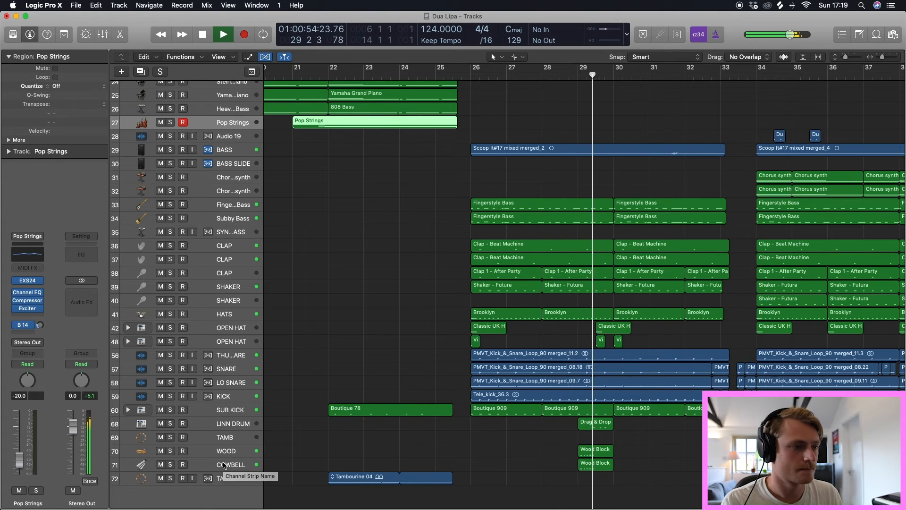
{"action": "key", "text": "space"}
Step: Solo WOOD track 70 and COWBELL track 71, play them from bar 29, stop, and clear the solos
{"action": "left_click_drag", "start_coordinate": [170, 453], "coordinate": [172, 463]}
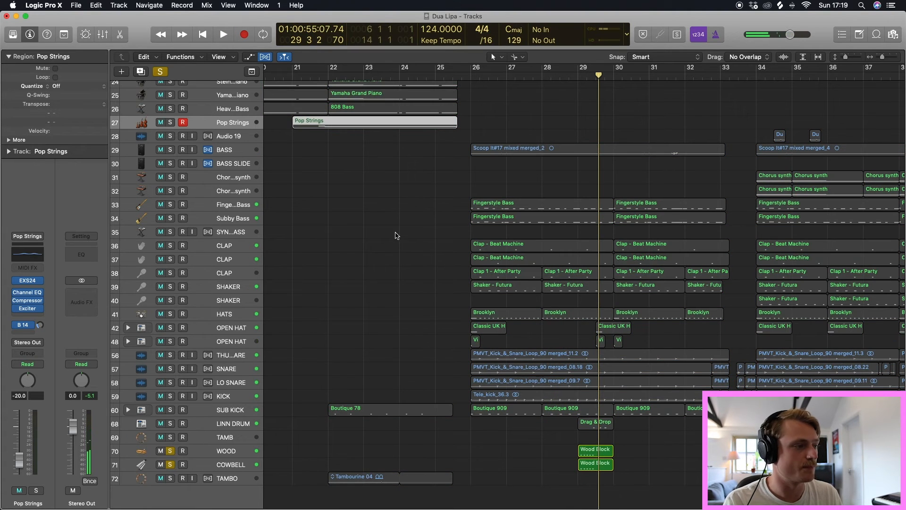
{"action": "left_click", "coordinate": [579, 69]}
{"action": "key", "text": "space"}
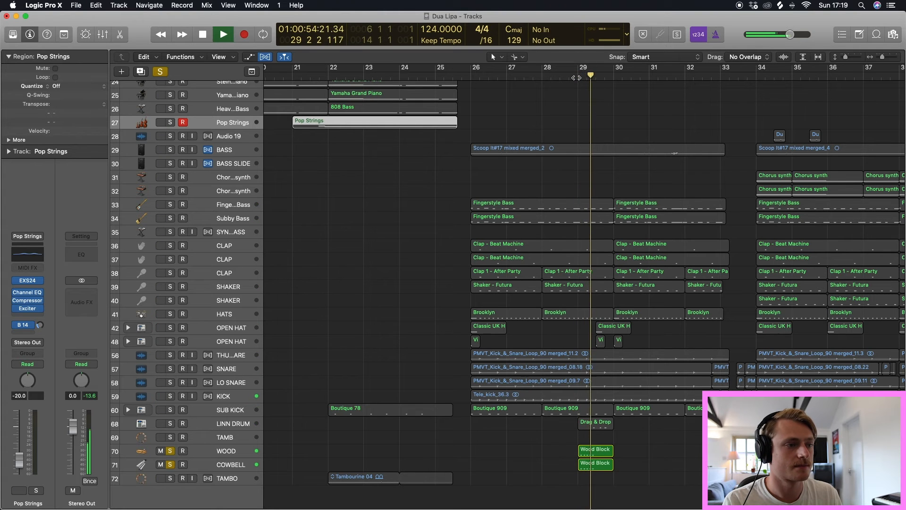
{"action": "key", "text": "space"}
{"action": "left_click", "coordinate": [160, 71]}
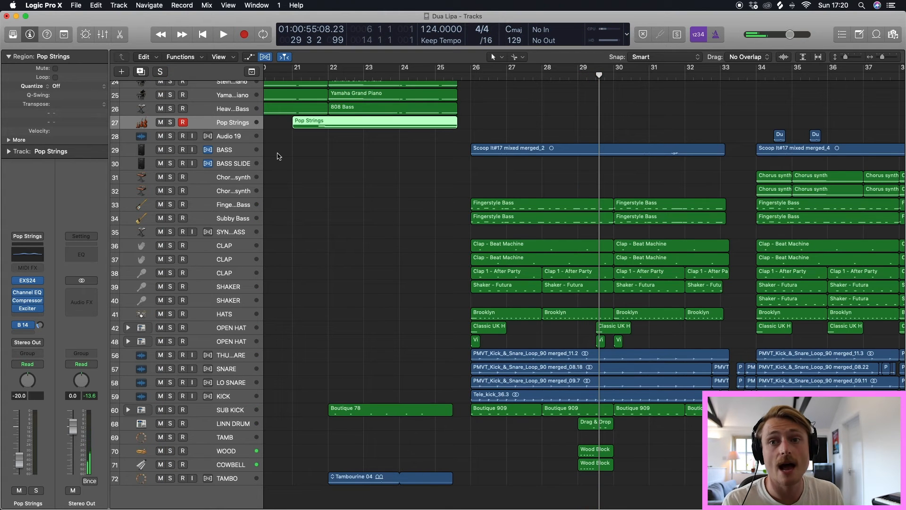
Step: Play the mix from bar 30 into bar 37, replay the drum fill from bar 33, and stop before bar 34
{"action": "scroll", "coordinate": [450, 217], "scroll_direction": "right", "scroll_amount": 3}
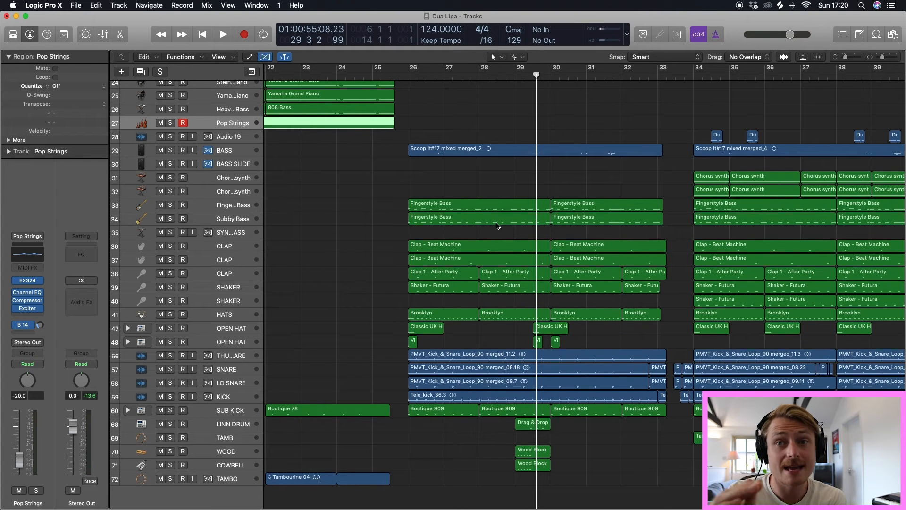
{"action": "scroll", "coordinate": [526, 234], "scroll_direction": "right", "scroll_amount": 2}
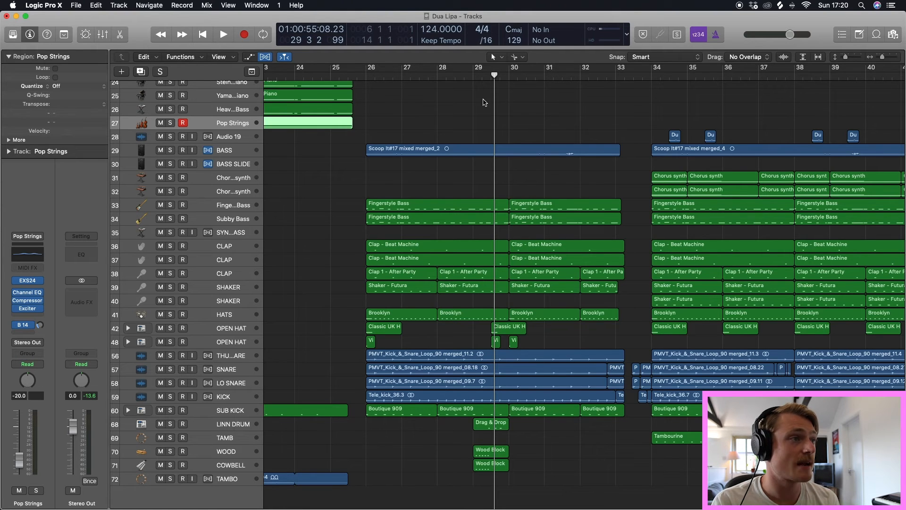
{"action": "mouse_move", "coordinate": [495, 86]}
{"action": "left_mouse_down"}
{"action": "mouse_move", "coordinate": [478, 77]}
{"action": "mouse_move", "coordinate": [508, 79]}
{"action": "left_mouse_up"}
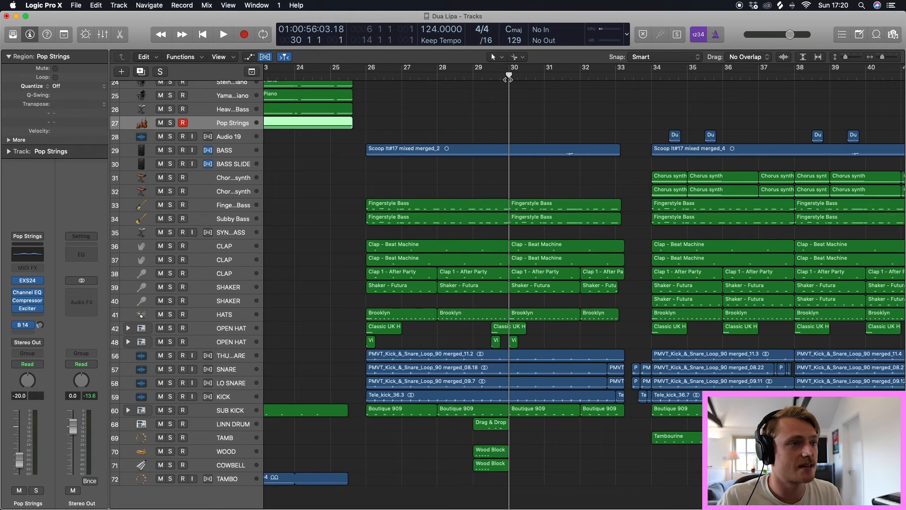
{"action": "scroll", "coordinate": [508, 79], "scroll_direction": "right", "scroll_amount": 5}
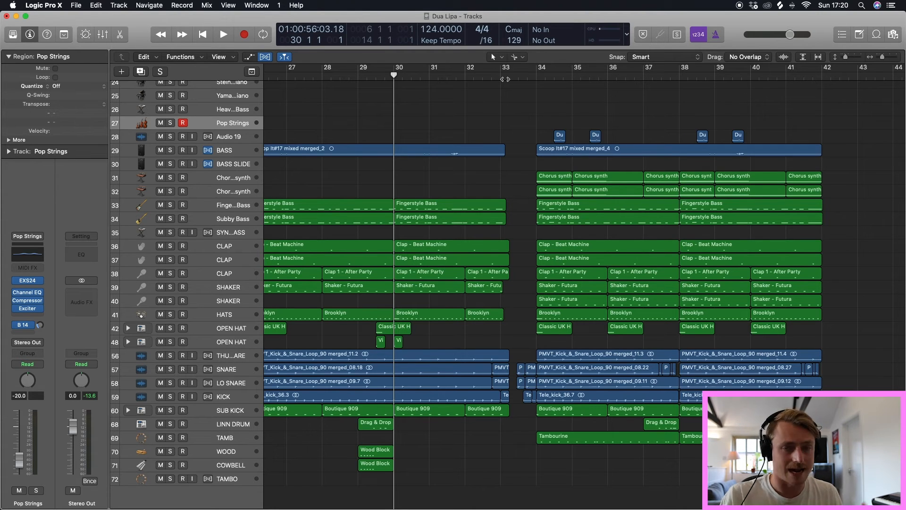
{"action": "key", "text": "space"}
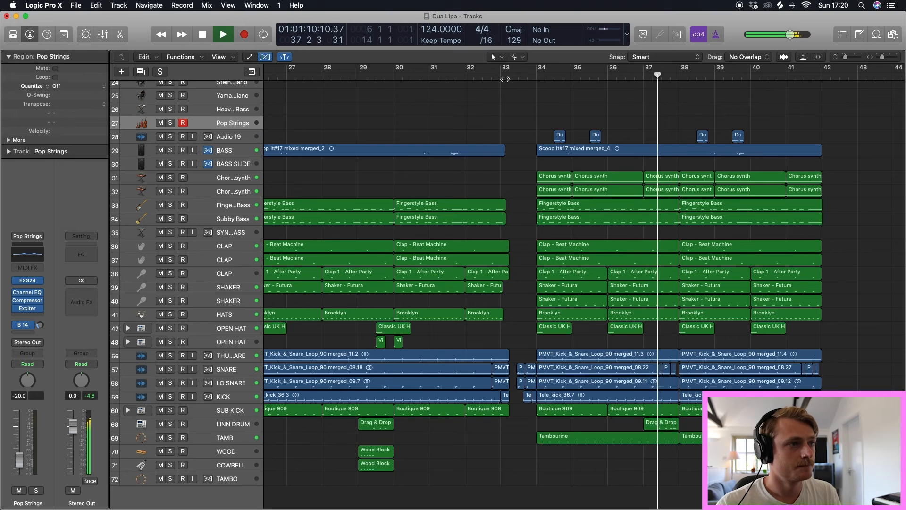
{"action": "left_click", "coordinate": [505, 77]}
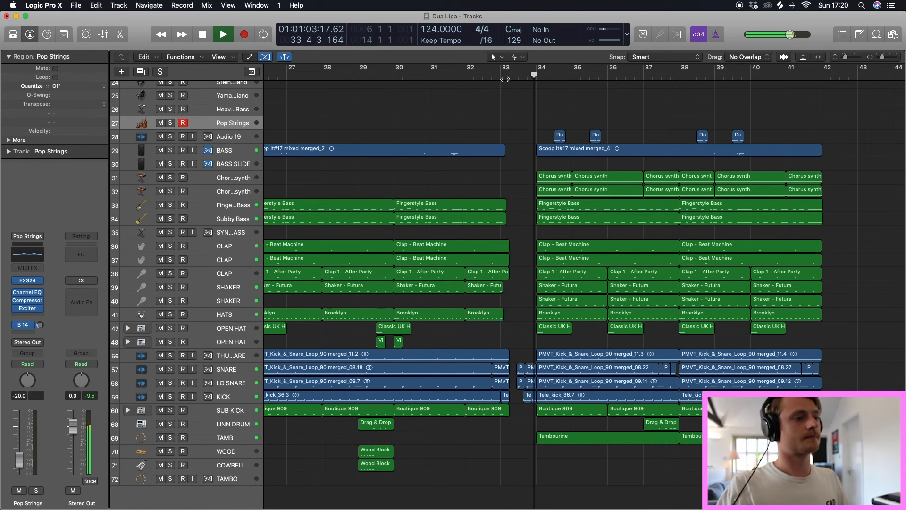
{"action": "key", "text": "space"}
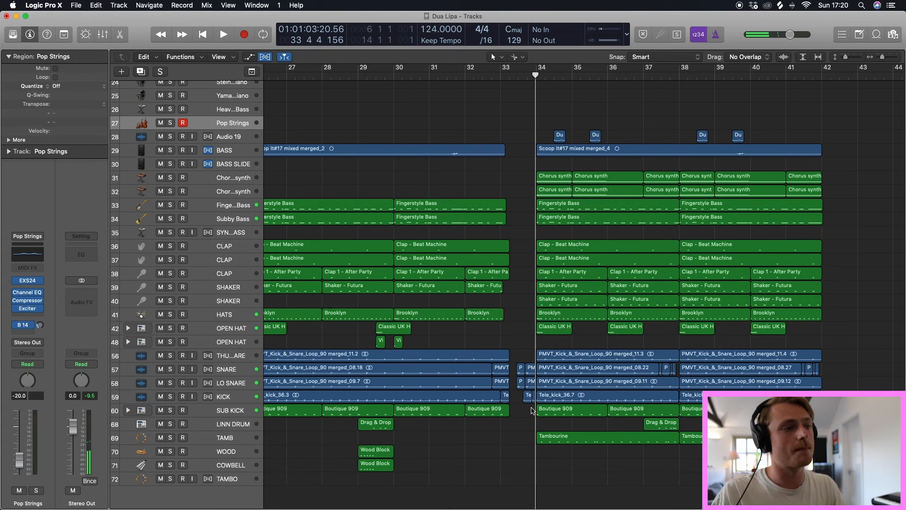
Step: Examine the SNARE, LO SNARE and KICK fill regions between bars 33 and 34 in close-up
{"action": "scroll", "coordinate": [522, 374], "scroll_direction": "down", "scroll_amount": 4}
{"action": "scroll", "coordinate": [522, 373], "scroll_direction": "up", "scroll_amount": 10}
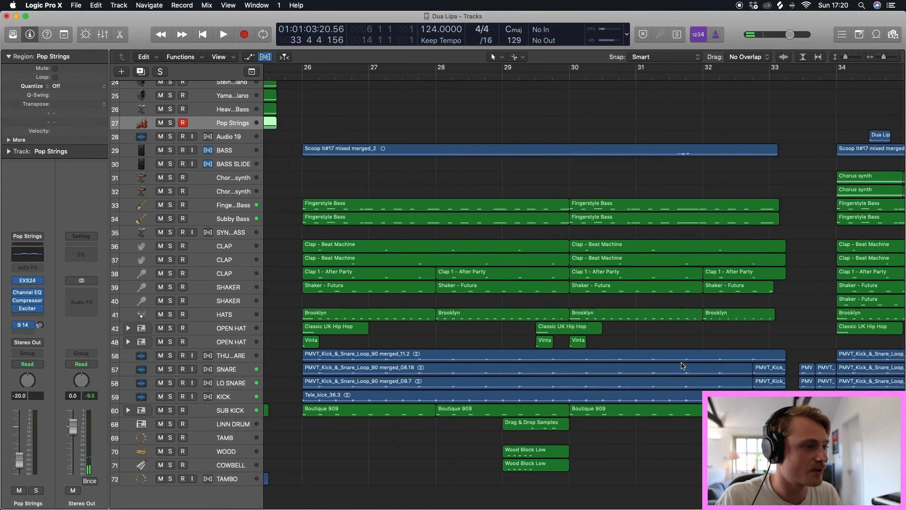
{"action": "scroll", "coordinate": [726, 363], "scroll_direction": "up", "scroll_amount": 6}
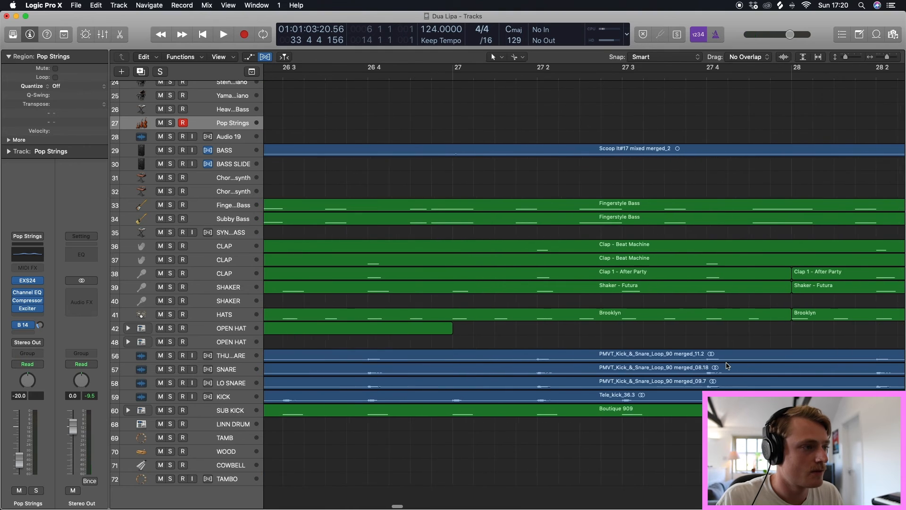
{"action": "scroll", "coordinate": [727, 365], "scroll_direction": "right", "scroll_amount": 15}
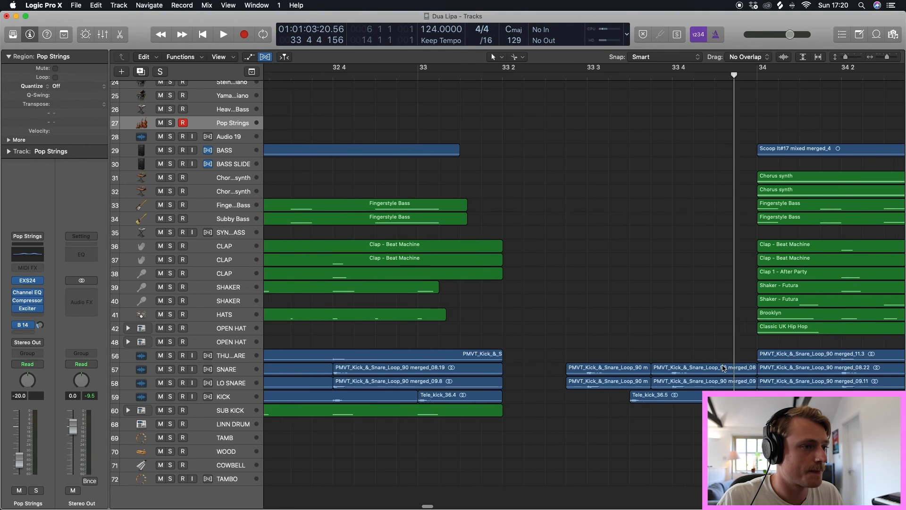
{"action": "scroll", "coordinate": [600, 340], "scroll_direction": "down", "scroll_amount": 10}
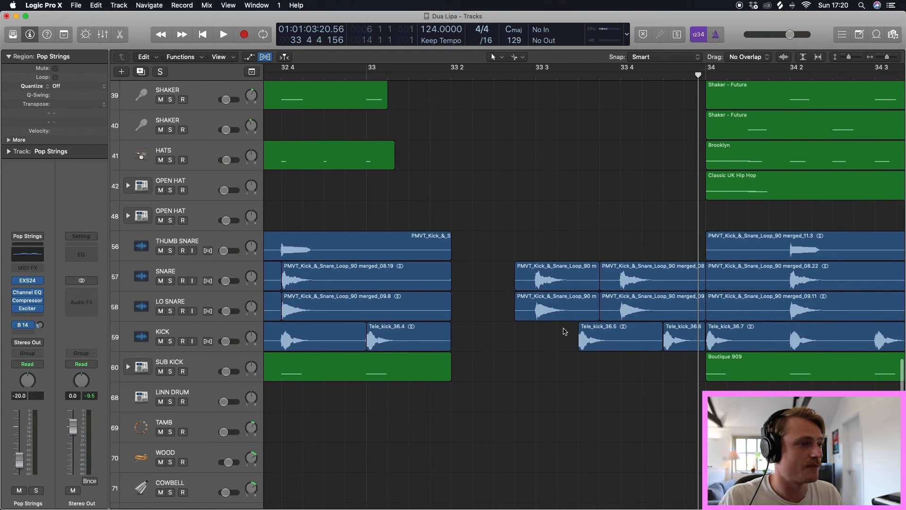
{"action": "scroll", "coordinate": [647, 226], "scroll_direction": "right", "scroll_amount": 3}
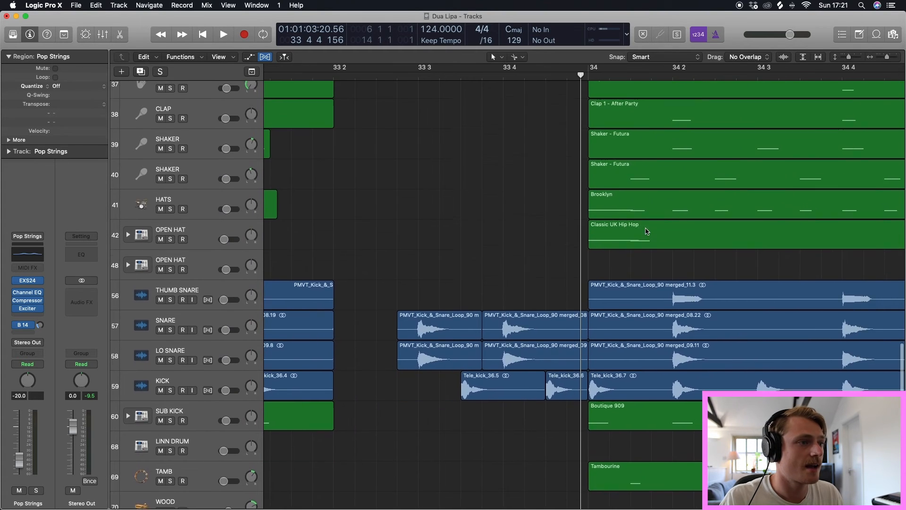
Step: Solo Chorus synth tracks 31 and 32, play them from just before bar 34, and stop in bar 35
{"action": "scroll", "coordinate": [646, 229], "scroll_direction": "up", "scroll_amount": 7}
{"action": "key", "text": "super+Left"}
{"action": "key", "text": "super+Left"}
{"action": "key", "text": "super+Left"}
{"action": "key", "text": "super+Left"}
{"action": "key", "text": "super+Left"}
{"action": "key", "text": "super+Left"}
{"action": "key", "text": "super+Left"}
{"action": "scroll", "coordinate": [647, 231], "scroll_direction": "up", "scroll_amount": 2}
{"action": "scroll", "coordinate": [644, 231], "scroll_direction": "right", "scroll_amount": 3}
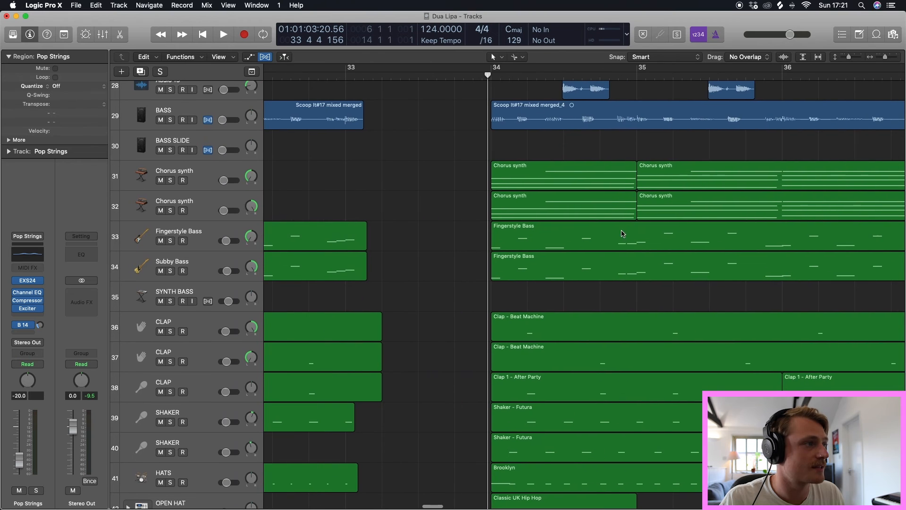
{"action": "left_click", "coordinate": [208, 175]}
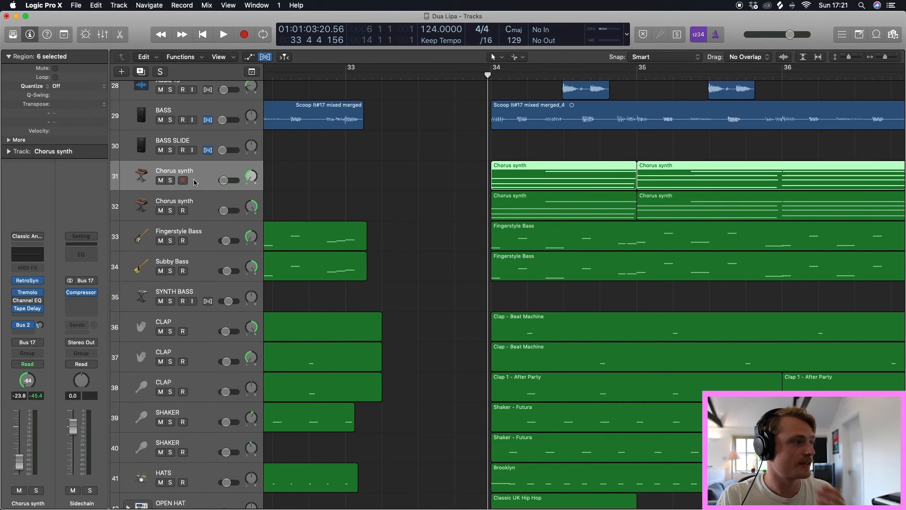
{"action": "left_click", "coordinate": [170, 180]}
{"action": "left_click", "coordinate": [170, 210]}
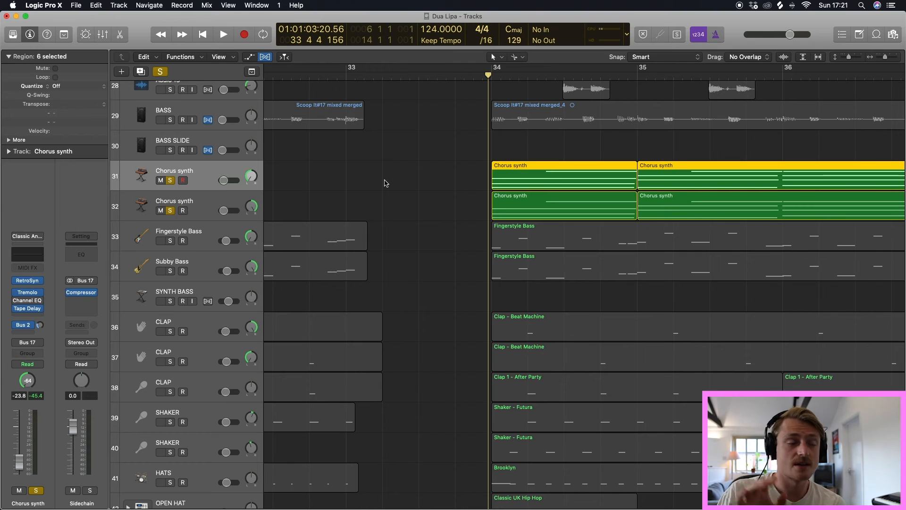
{"action": "key", "text": "space"}
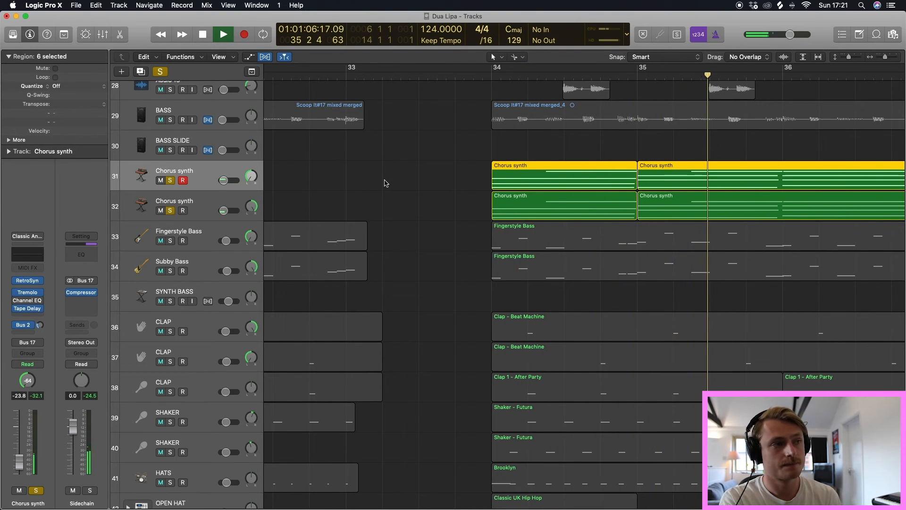
{"action": "key", "text": "space"}
Step: Inspect the Compressor on the Chorus synth's Sidechain bus and the KICK track's regions, and close the plug-in
{"action": "scroll", "coordinate": [448, 191], "scroll_direction": "down", "scroll_amount": 15}
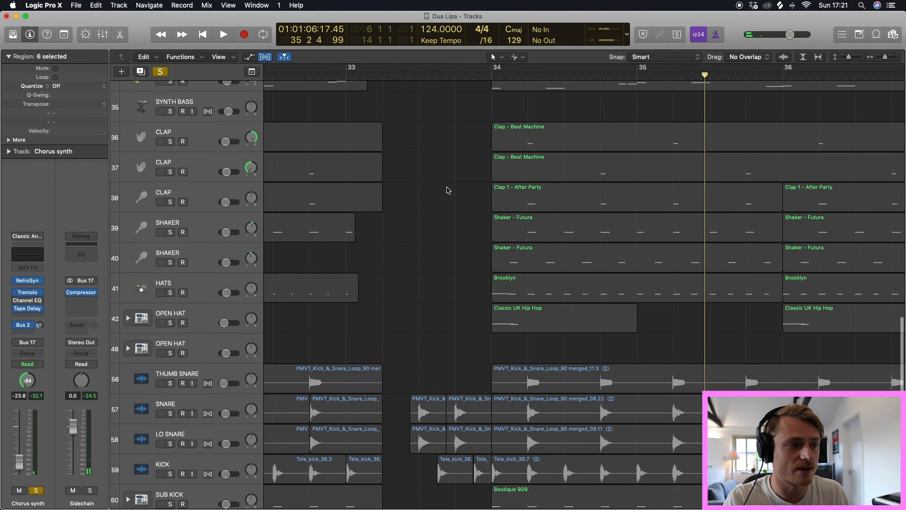
{"action": "scroll", "coordinate": [448, 190], "scroll_direction": "up", "scroll_amount": 10}
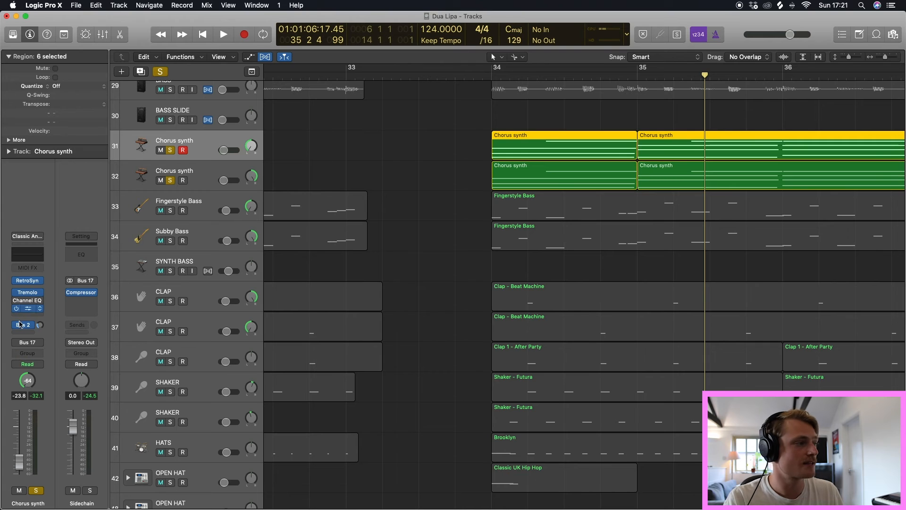
{"action": "mouse_move", "coordinate": [81, 293]}
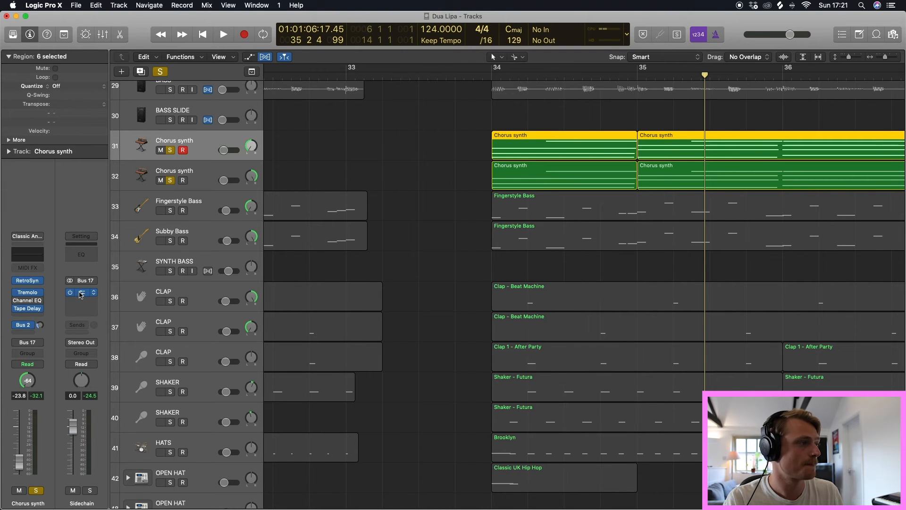
{"action": "left_click", "coordinate": [81, 293]}
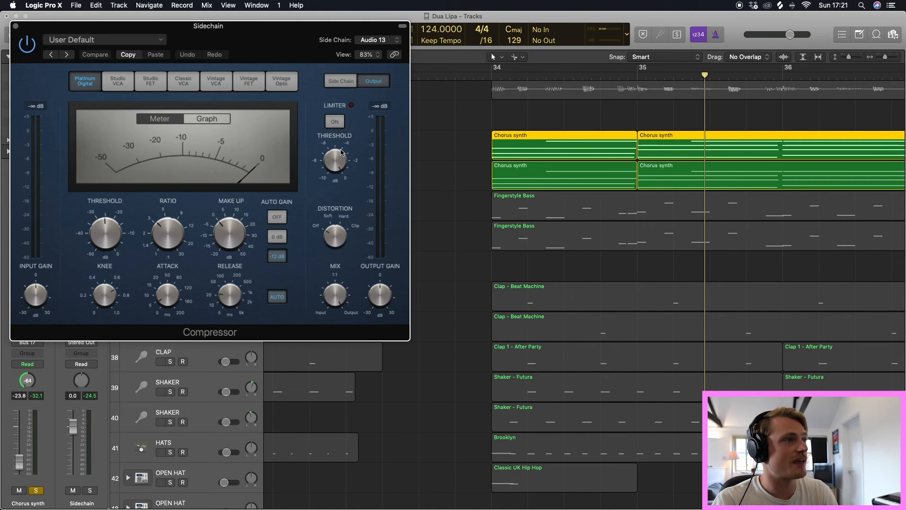
{"action": "scroll", "coordinate": [452, 126], "scroll_direction": "down", "scroll_amount": 10}
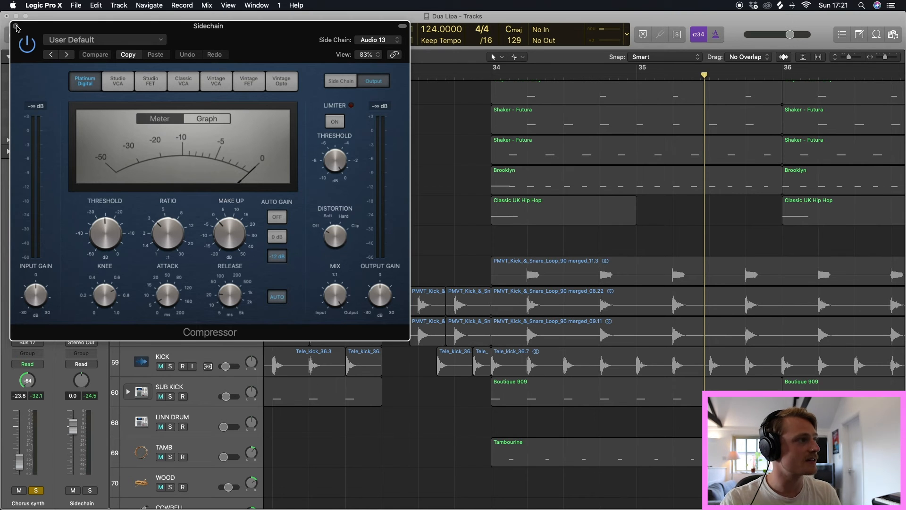
{"action": "left_click", "coordinate": [15, 26]}
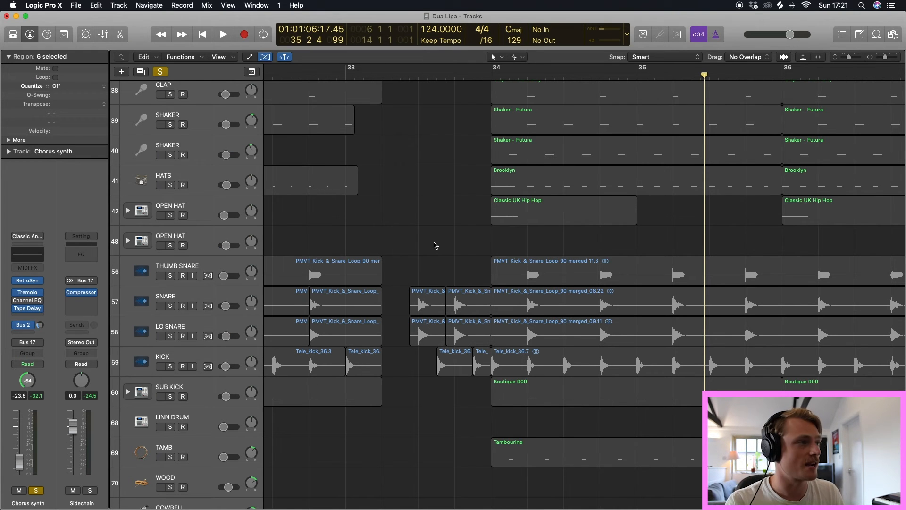
Step: Play the soloed Chorus synth tracks on from bar 35, stop, and clear the solo on all tracks
{"action": "scroll", "coordinate": [434, 245], "scroll_direction": "up", "scroll_amount": 9}
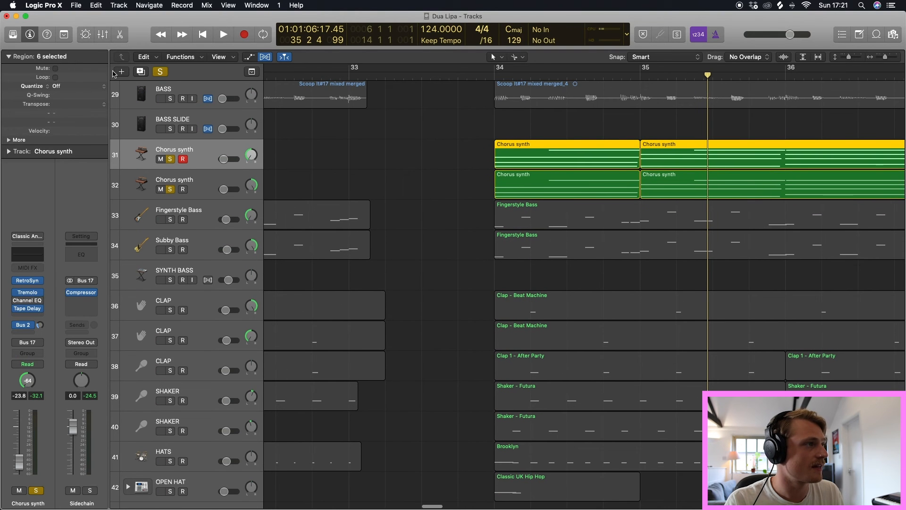
{"action": "key", "text": "shift+space"}
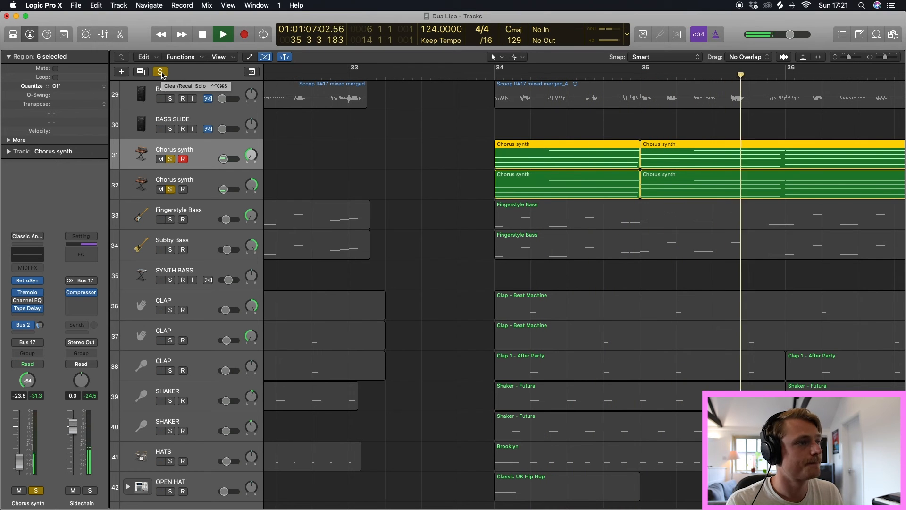
{"action": "key", "text": "space"}
{"action": "left_click", "coordinate": [161, 74]}
Step: Play the full mix from bar 34 through the chorus and stop at bar 38
{"action": "left_click", "coordinate": [398, 147], "text": "ctrl+alt"}
{"action": "scroll", "coordinate": [411, 148], "scroll_direction": "down", "scroll_amount": 5}
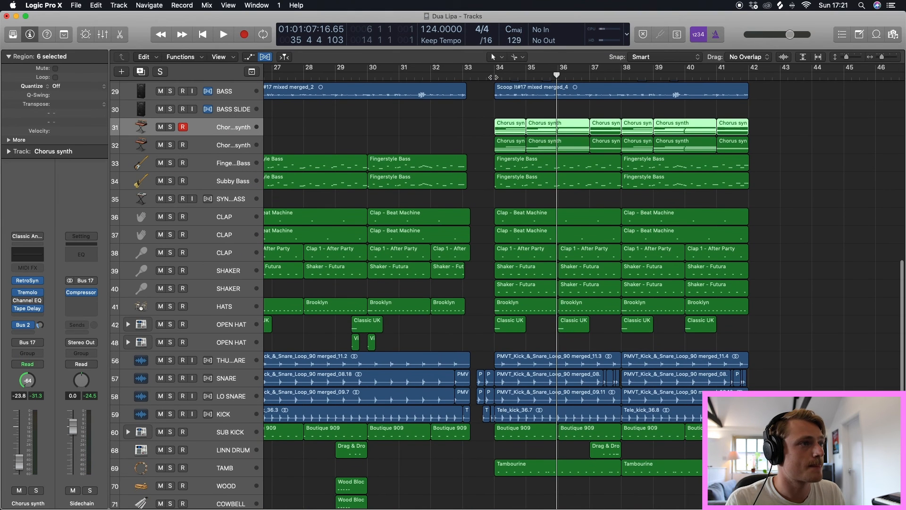
{"action": "left_click", "coordinate": [493, 77]}
{"action": "key", "text": "space"}
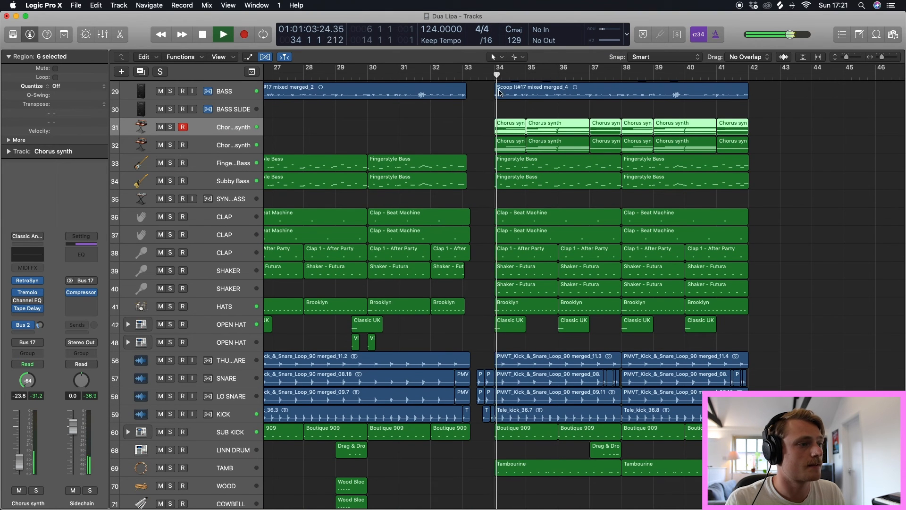
{"action": "scroll", "coordinate": [504, 114], "scroll_direction": "right", "scroll_amount": 2}
{"action": "scroll", "coordinate": [510, 115], "scroll_direction": "down", "scroll_amount": 3}
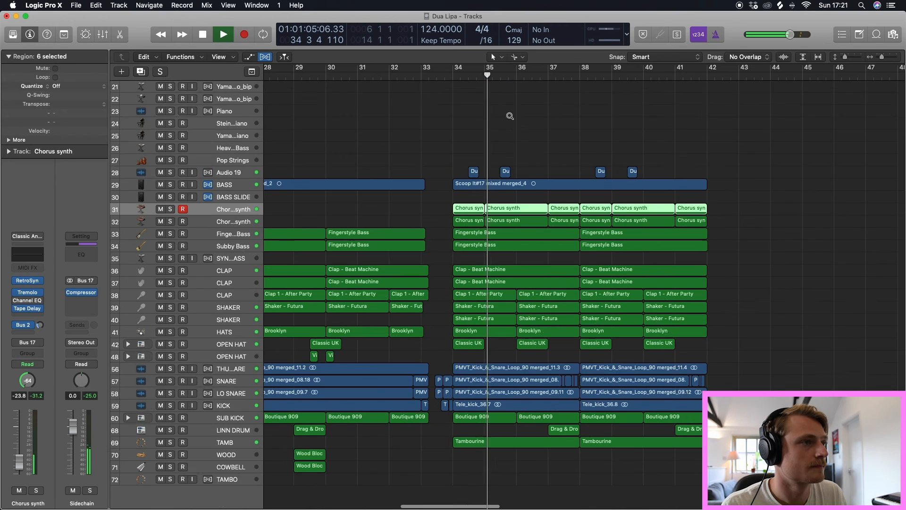
{"action": "scroll", "coordinate": [510, 118], "scroll_direction": "right", "scroll_amount": 2}
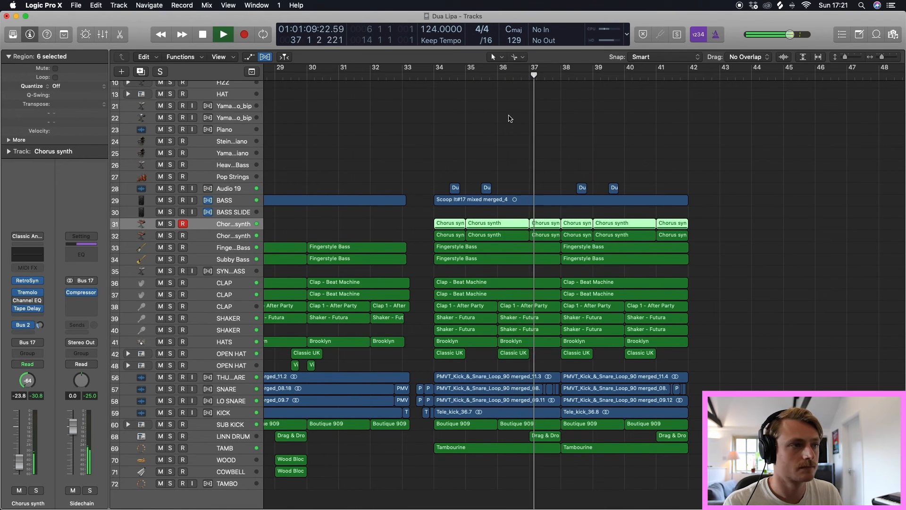
{"action": "key", "text": "space"}
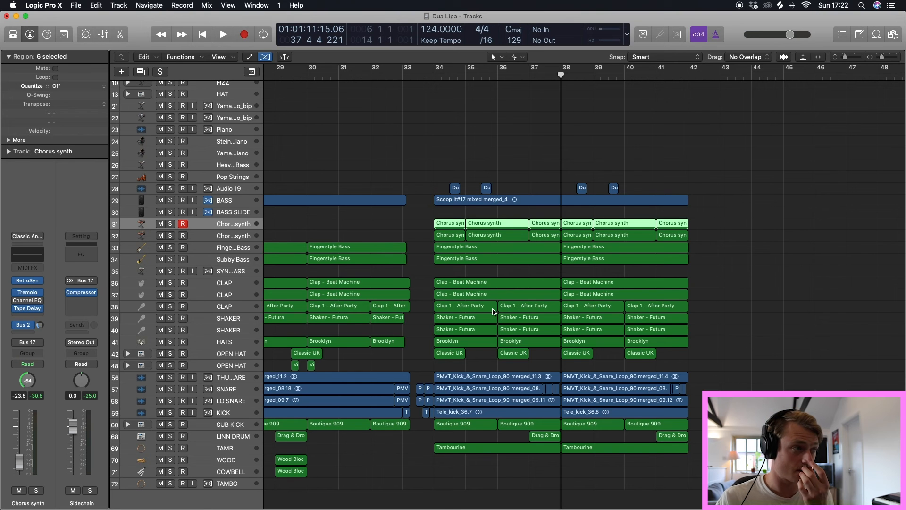
Step: Play the mix from bar 30 into bar 31, replay it from bar 34, and stop in bar 35
{"action": "double_click", "coordinate": [307, 77]}
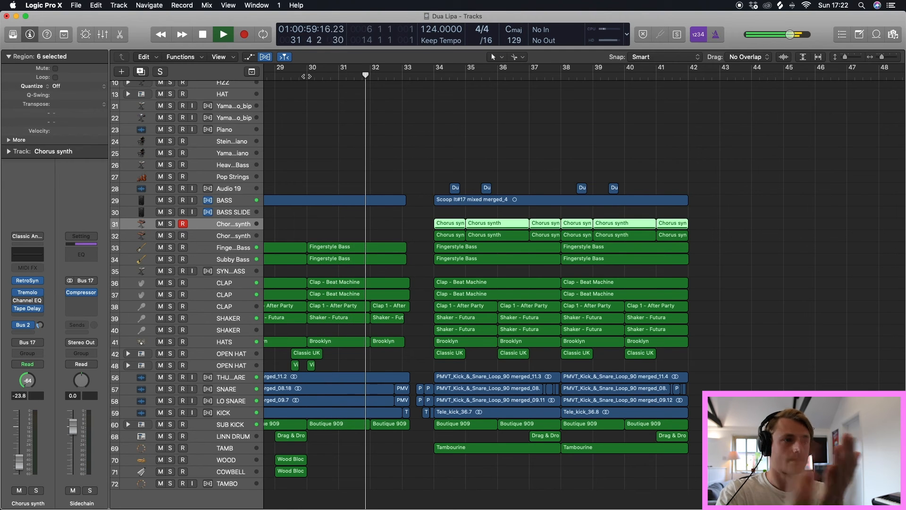
{"action": "key", "text": "space"}
{"action": "double_click", "coordinate": [441, 76]}
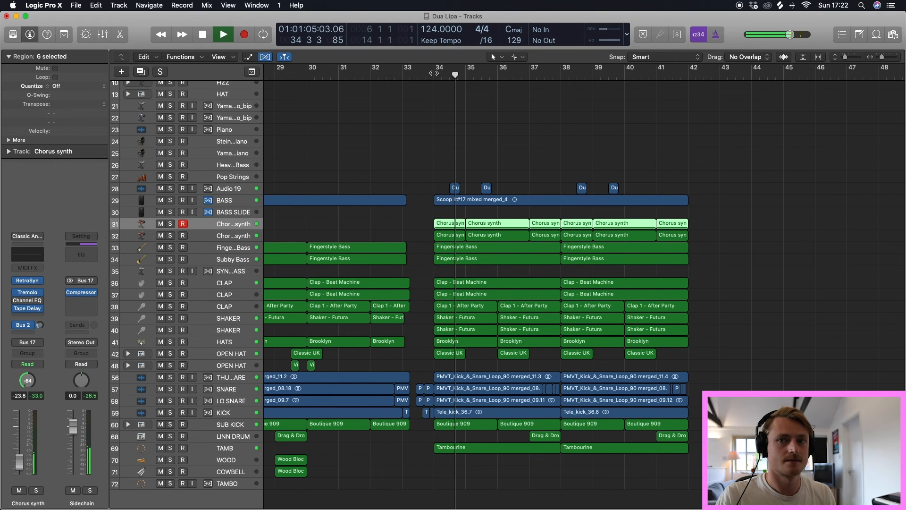
{"action": "key", "text": "space"}
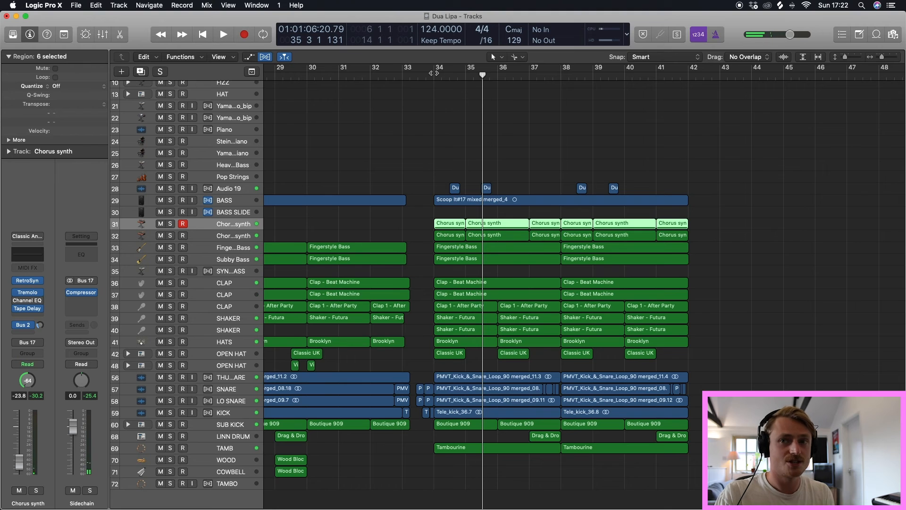
Step: Play the mix from bar 34, solo the Audio 19 track, and replay its first region in bar 34
{"action": "left_click", "coordinate": [433, 76]}
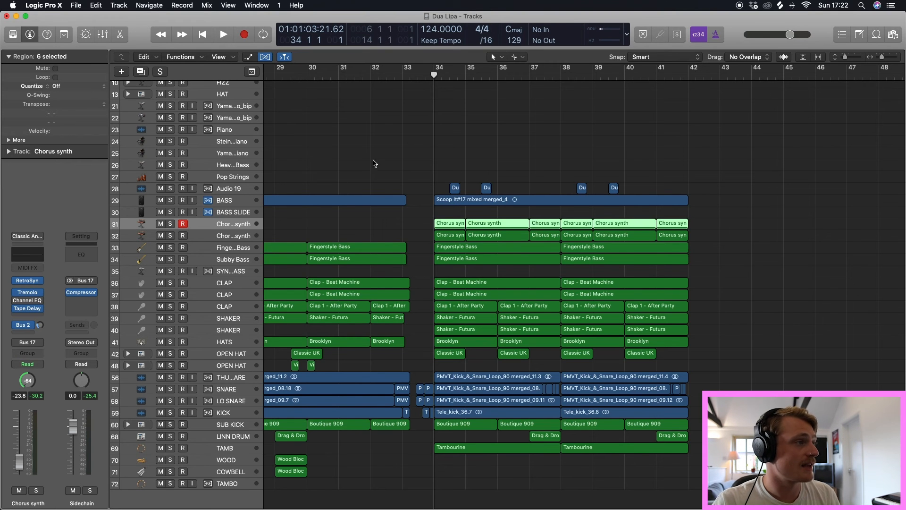
{"action": "key", "text": "space"}
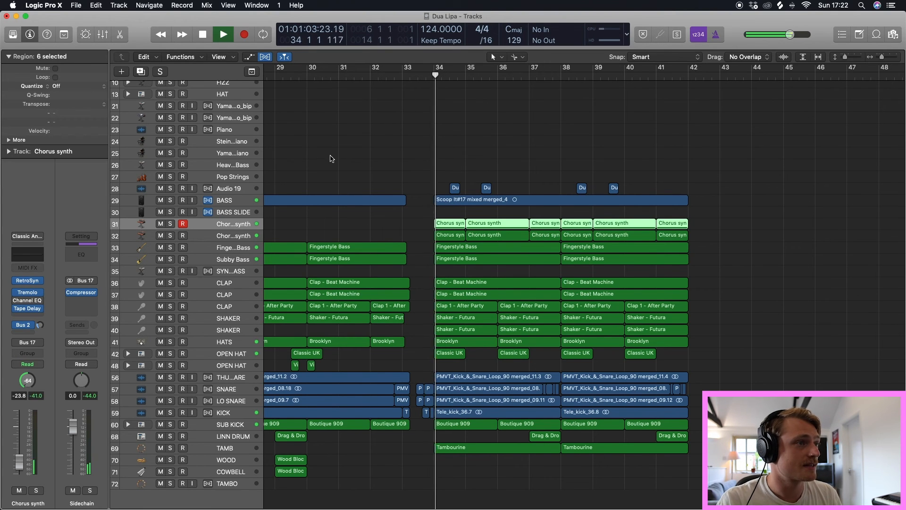
{"action": "left_click", "coordinate": [171, 188]}
{"action": "left_click_drag", "start_coordinate": [471, 75], "coordinate": [451, 79]}
{"action": "key", "text": "space"}
Step: Enlarge the first Audio 19 region in bar 34 and play it soloed from just before its start
{"action": "key", "text": "super+Down"}
{"action": "key", "text": "super+Down"}
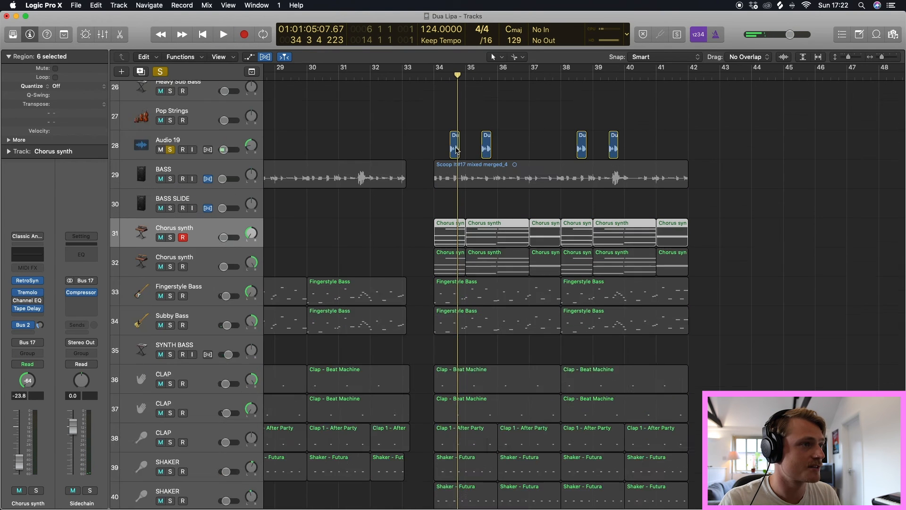
{"action": "scroll", "coordinate": [455, 124], "scroll_direction": "up", "scroll_amount": 8}
{"action": "scroll", "coordinate": [455, 126], "scroll_direction": "up", "scroll_amount": 10}
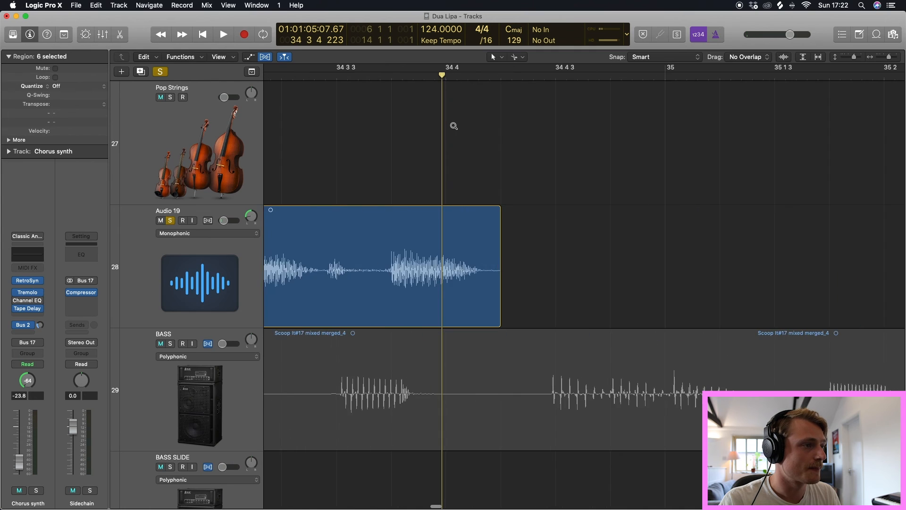
{"action": "scroll", "coordinate": [455, 126], "scroll_direction": "left", "scroll_amount": 4}
{"action": "scroll", "coordinate": [456, 126], "scroll_direction": "down", "scroll_amount": 8}
{"action": "left_click", "coordinate": [421, 76]}
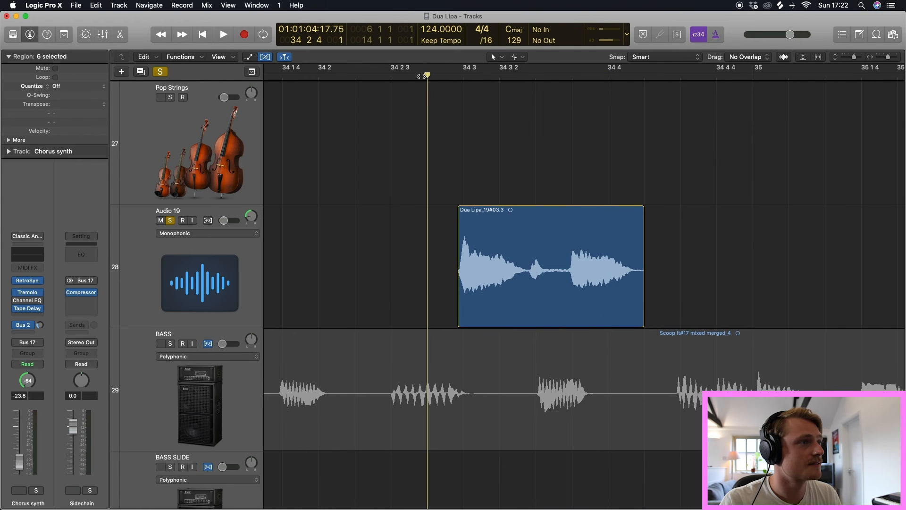
{"action": "key", "text": "space"}
{"action": "key", "text": "space"}
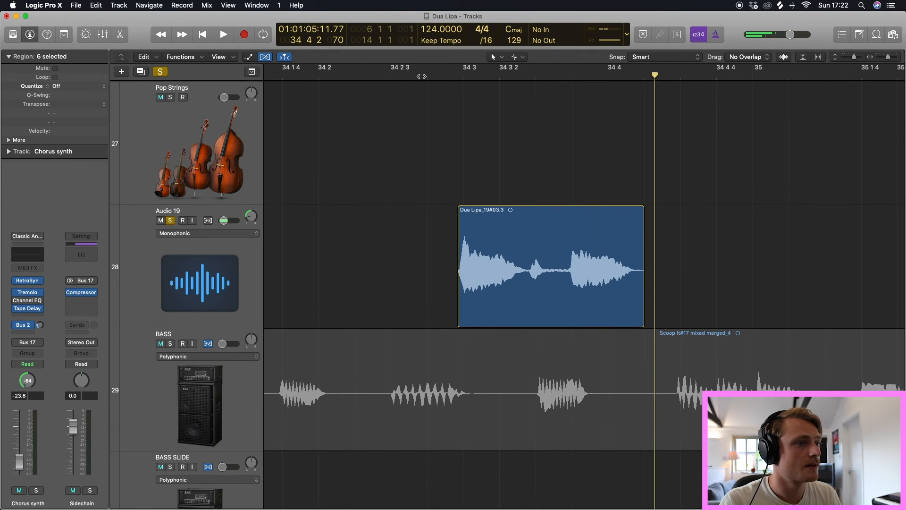
Step: Open BIAS FX on the Audio 19 track and inspect the Hiway 103 Clean amp and the Chorus pedal settings
{"action": "left_click", "coordinate": [150, 276]}
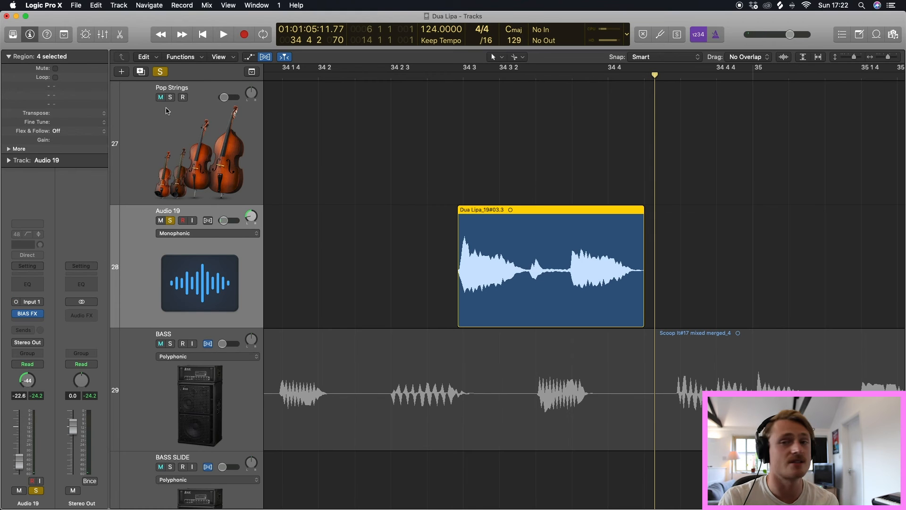
{"action": "left_click", "coordinate": [33, 317]}
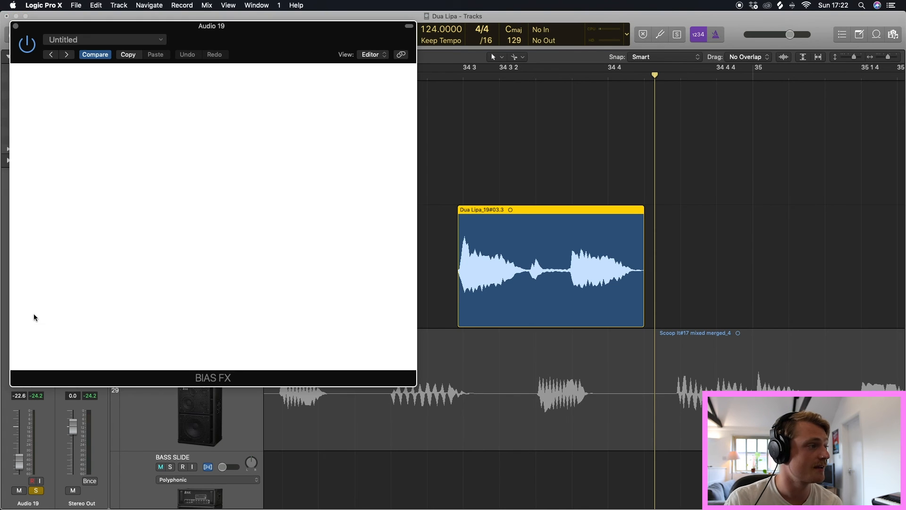
{"action": "left_click_drag", "start_coordinate": [295, 35], "coordinate": [555, 94]}
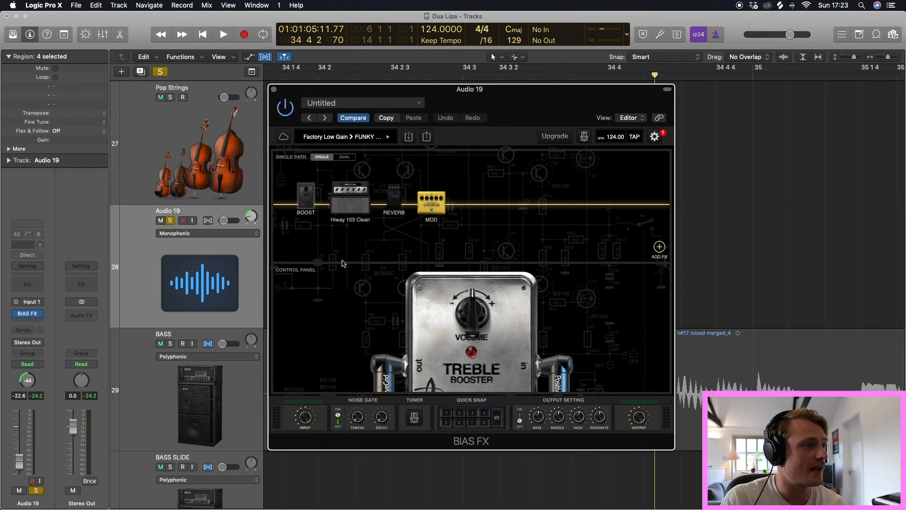
{"action": "left_click", "coordinate": [354, 212]}
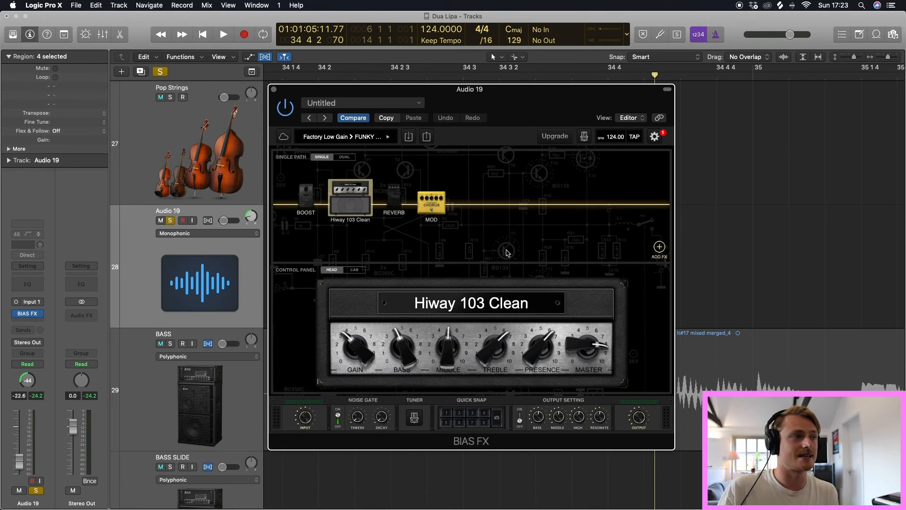
{"action": "left_click", "coordinate": [442, 210]}
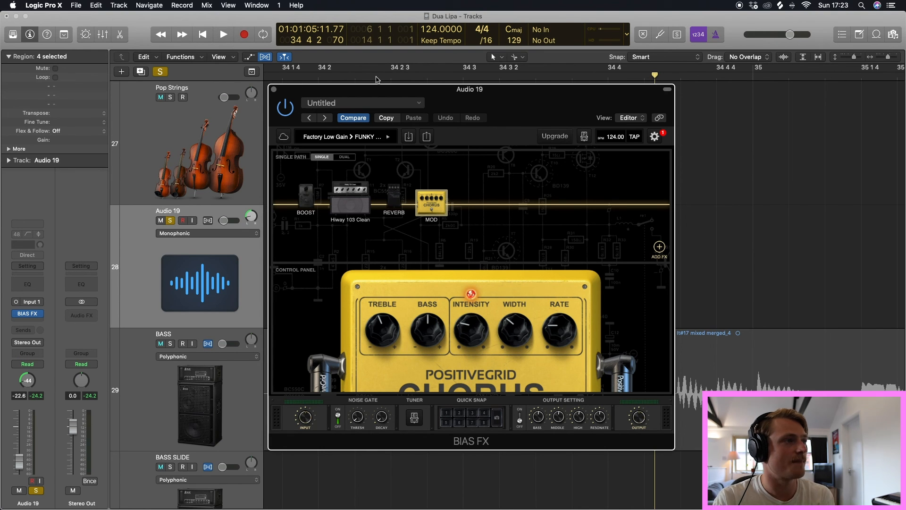
Step: Bypass the Chorus MOD pedal in BIAS FX and play the two Audio 19 regions in bars 34 and 35 without it
{"action": "left_click_drag", "start_coordinate": [341, 97], "coordinate": [395, 366]}
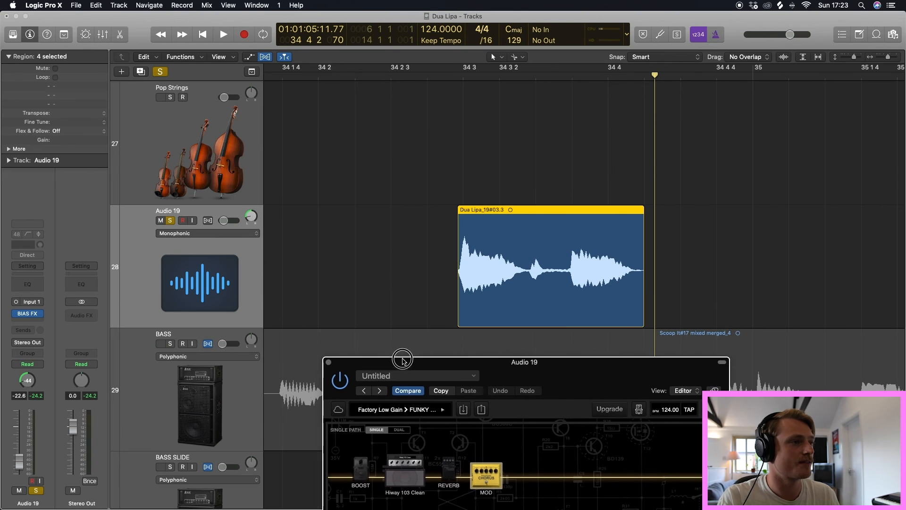
{"action": "left_click", "coordinate": [410, 74]}
{"action": "scroll", "coordinate": [423, 126], "scroll_direction": "left", "scroll_amount": 5}
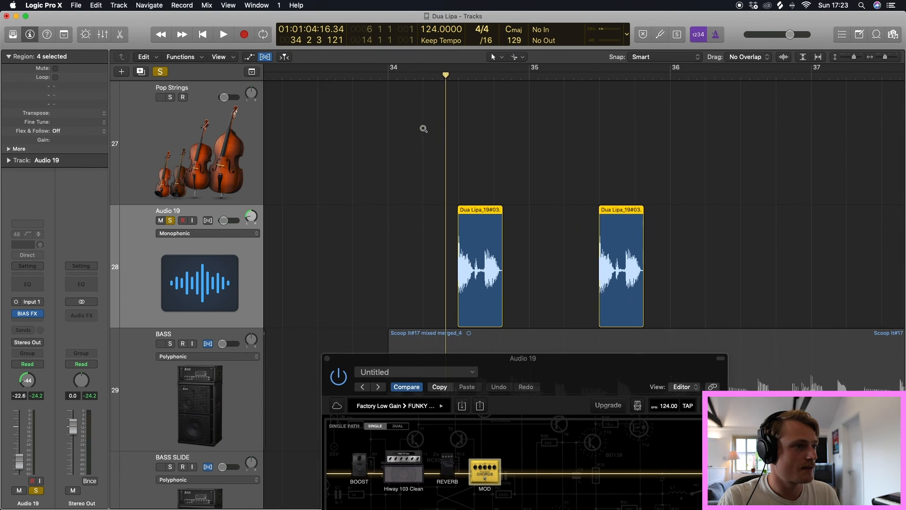
{"action": "left_click_drag", "start_coordinate": [524, 366], "coordinate": [209, 119]}
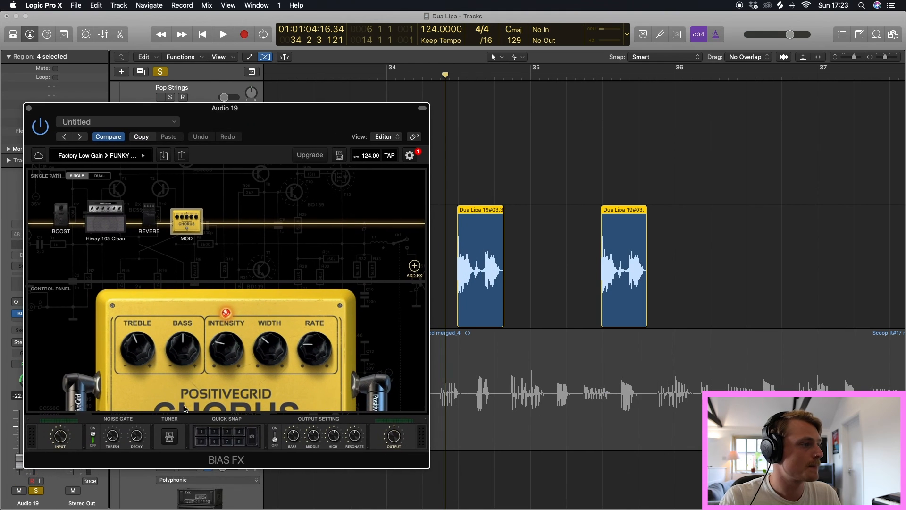
{"action": "left_click", "coordinate": [209, 232]}
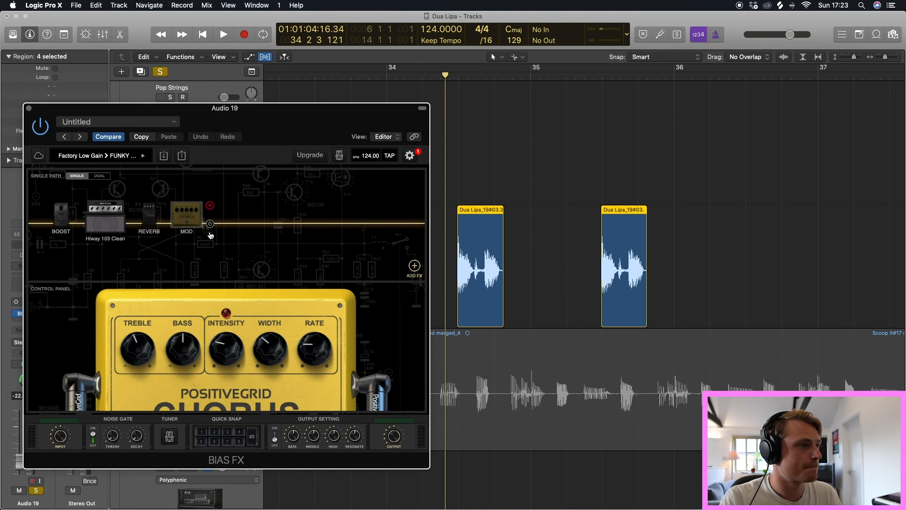
{"action": "key", "text": "space"}
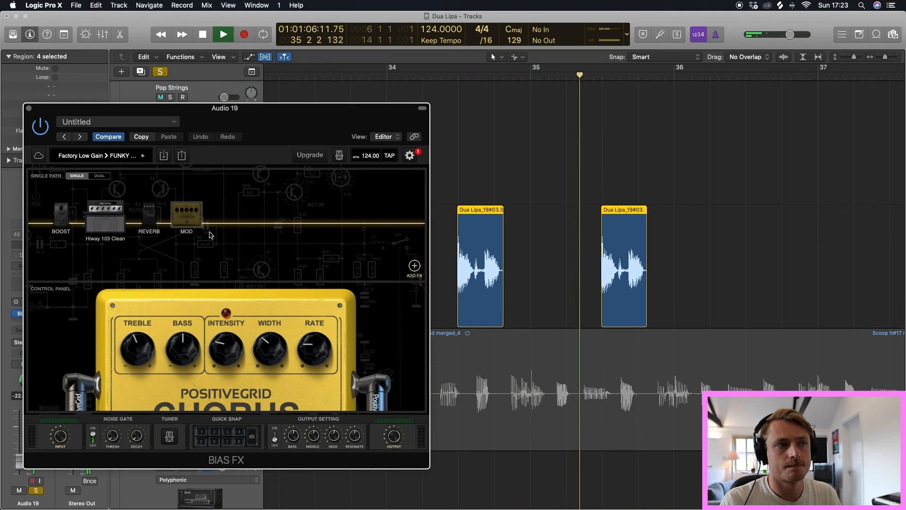
{"action": "key", "text": "space"}
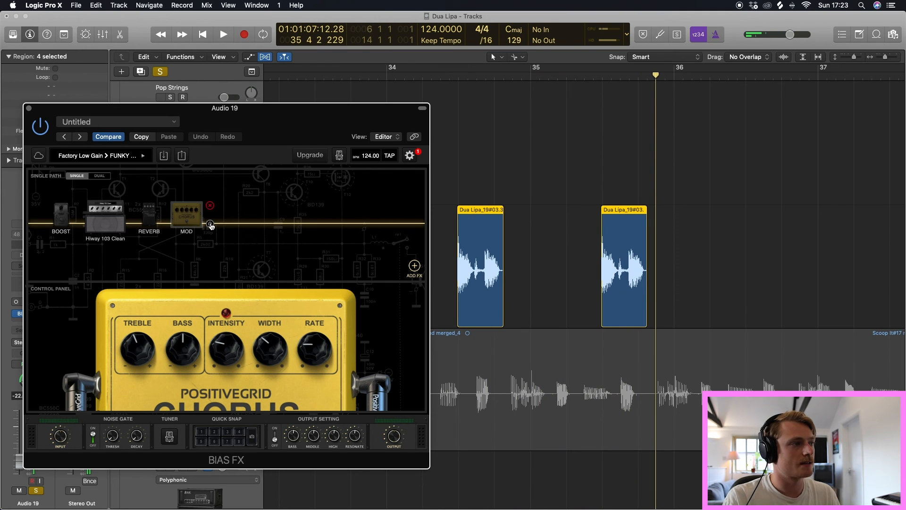
Step: Turn the Chorus MOD pedal back on and play the soloed Audio 19 regions from bar 34, stopping in bar 35
{"action": "left_click", "coordinate": [210, 226]}
{"action": "left_click", "coordinate": [390, 76]}
{"action": "key", "text": "space"}
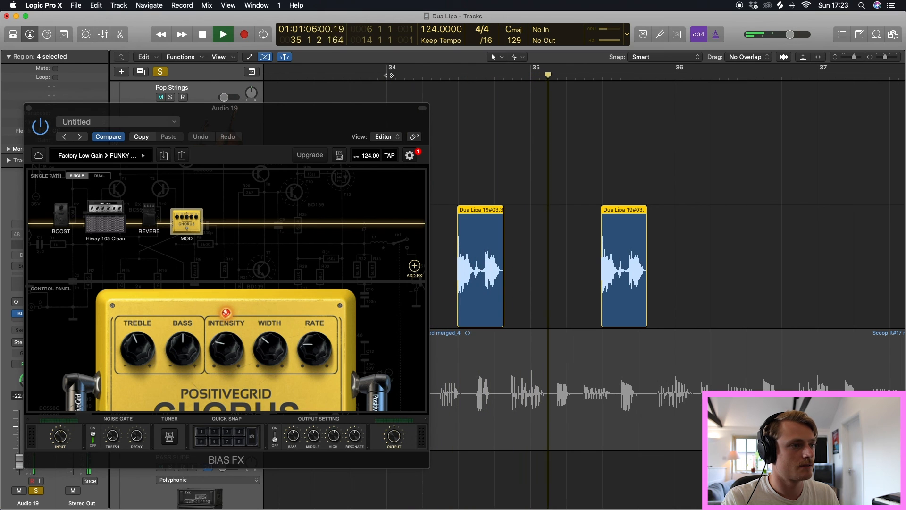
{"action": "key", "text": "space"}
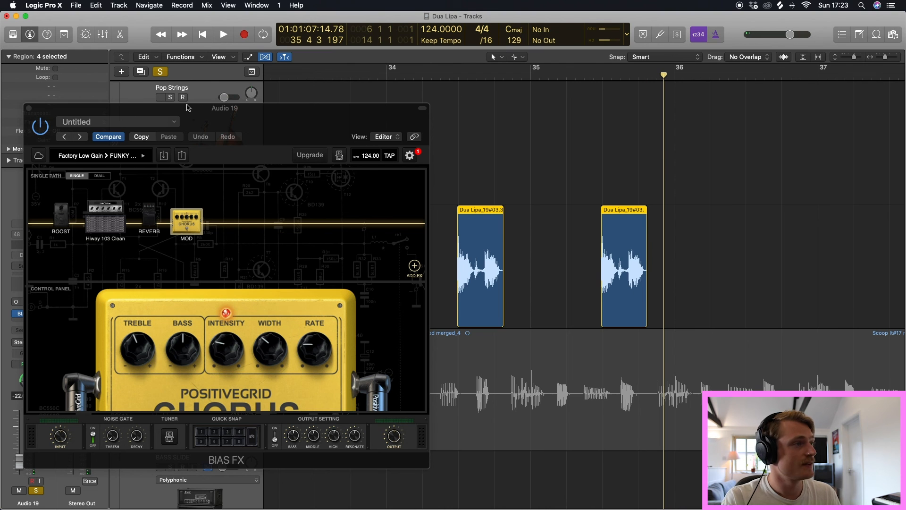
Step: Close BIAS FX, return the playhead to bar 34, and clear the solo on Audio 19
{"action": "left_click", "coordinate": [29, 108]}
{"action": "left_click", "coordinate": [386, 75]}
{"action": "left_click", "coordinate": [161, 73]}
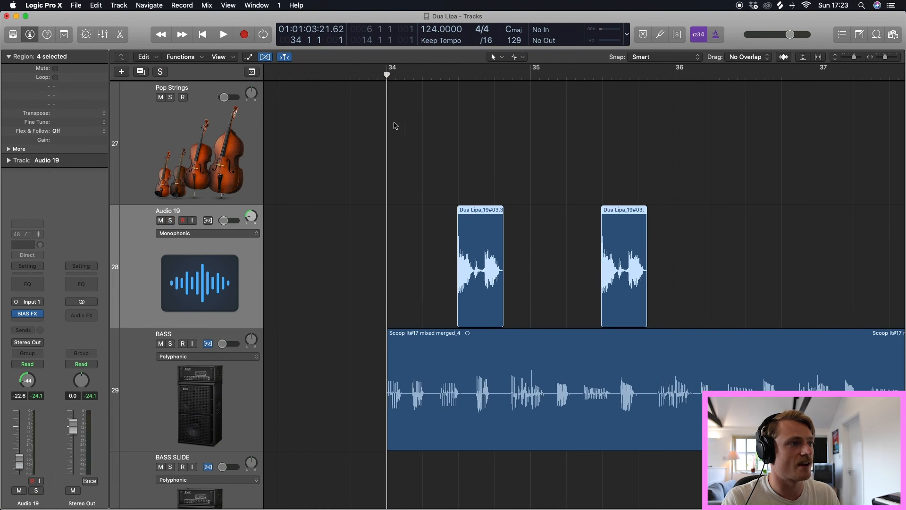
Step: Play the full chorus mix with all tracks in view from bar 34 and stop at bar 42
{"action": "scroll", "coordinate": [381, 121], "scroll_direction": "down", "scroll_amount": 5}
{"action": "scroll", "coordinate": [382, 121], "scroll_direction": "down", "scroll_amount": 8}
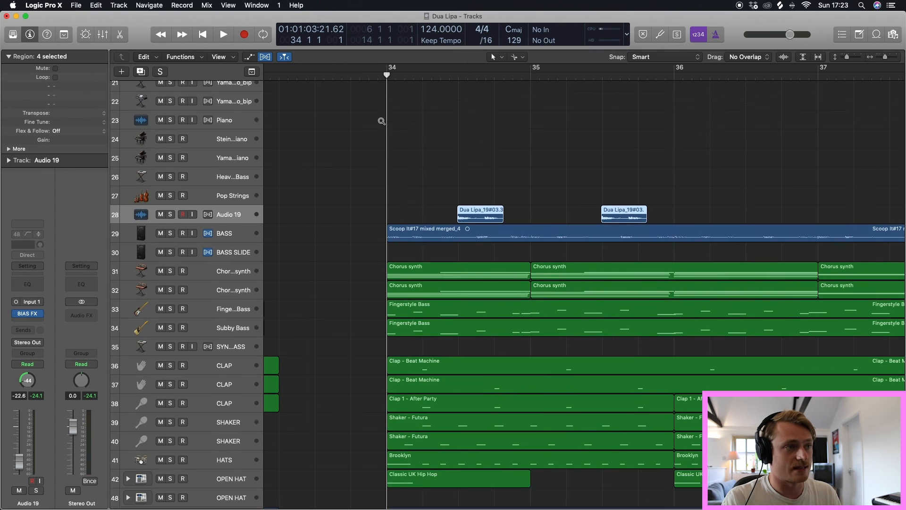
{"action": "scroll", "coordinate": [381, 121], "scroll_direction": "down", "scroll_amount": 6}
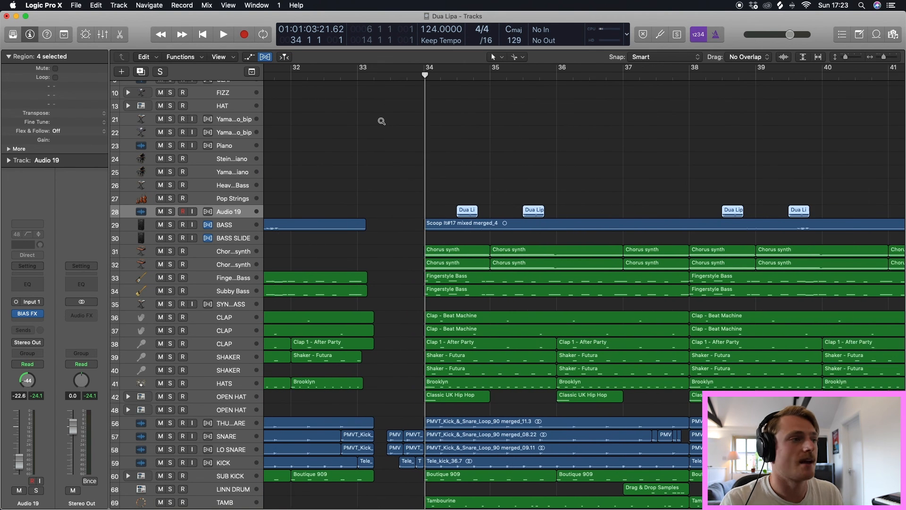
{"action": "scroll", "coordinate": [382, 121], "scroll_direction": "down", "scroll_amount": 1}
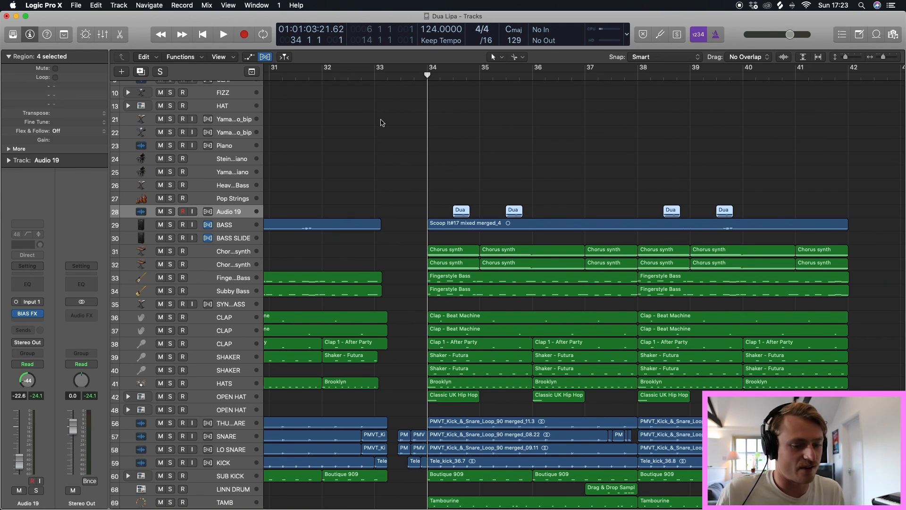
{"action": "scroll", "coordinate": [486, 179], "scroll_direction": "down", "scroll_amount": 3}
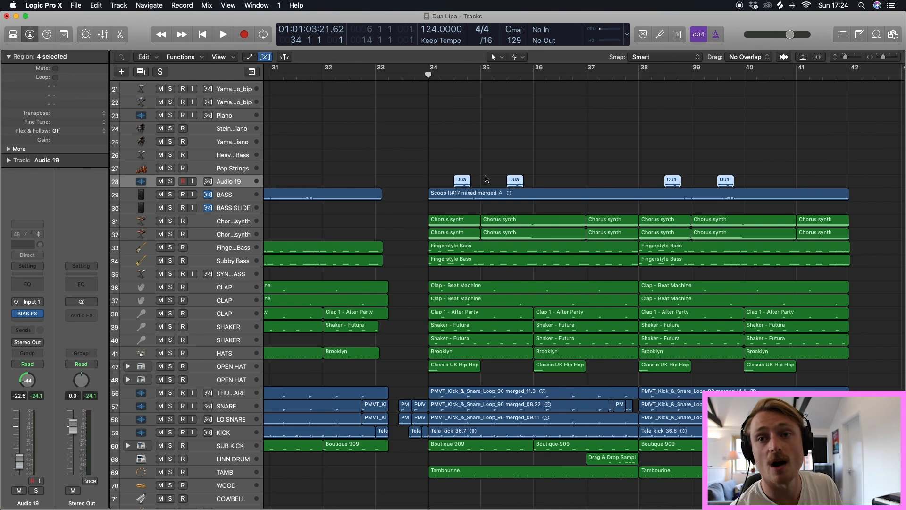
{"action": "key", "text": "space"}
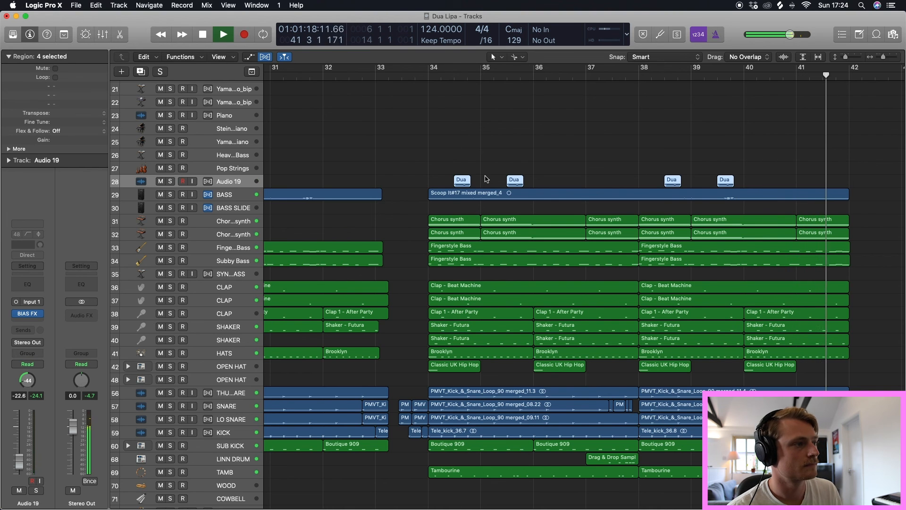
{"action": "key", "text": "space"}
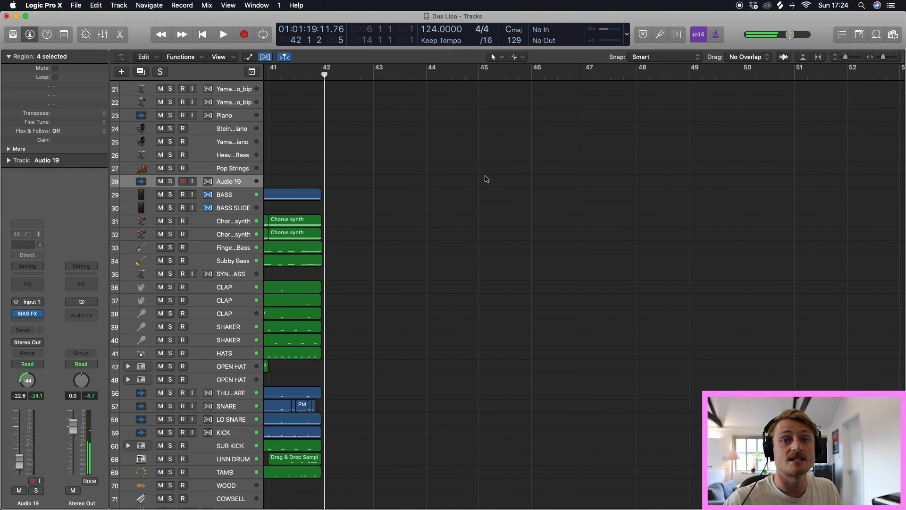
Step: Show the whole arrangement, solo the Acapella track, play it from bar 30, stop in bar 31, and unsolo it
{"action": "key", "text": "z"}
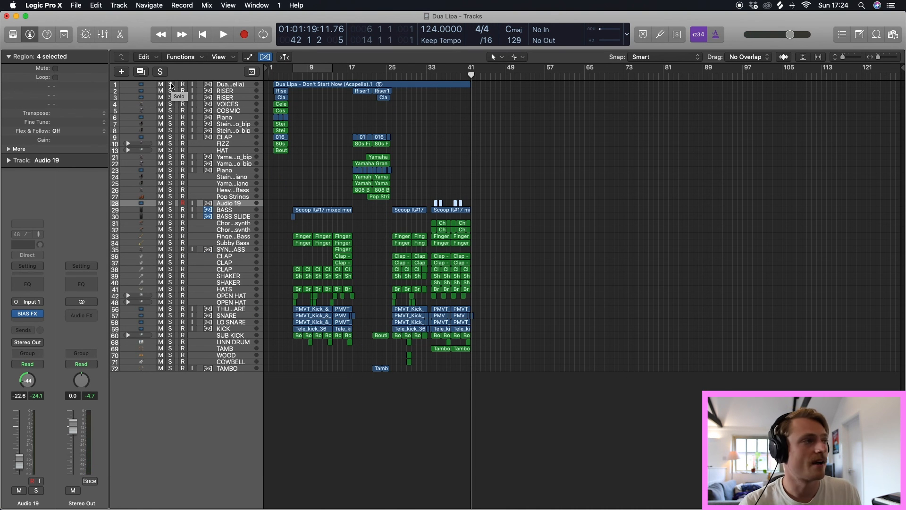
{"action": "left_click", "coordinate": [170, 84]}
{"action": "left_click", "coordinate": [410, 75]}
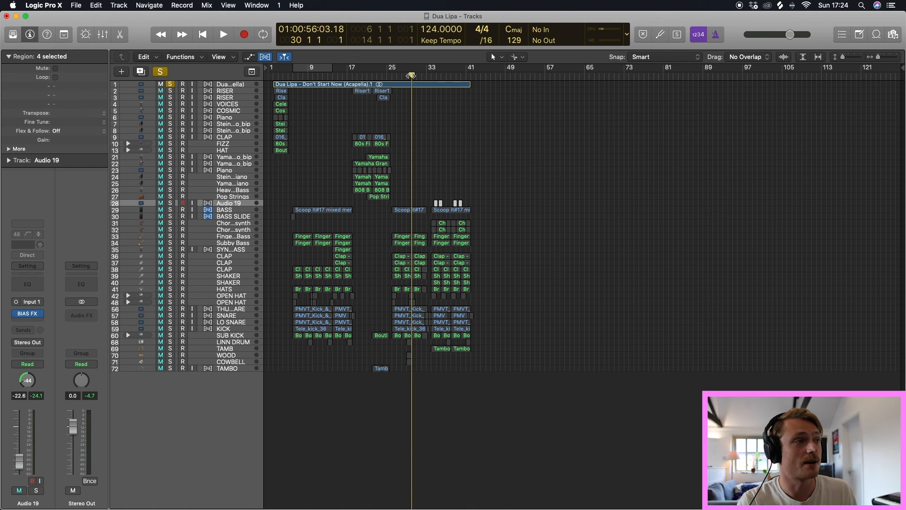
{"action": "key", "text": "space"}
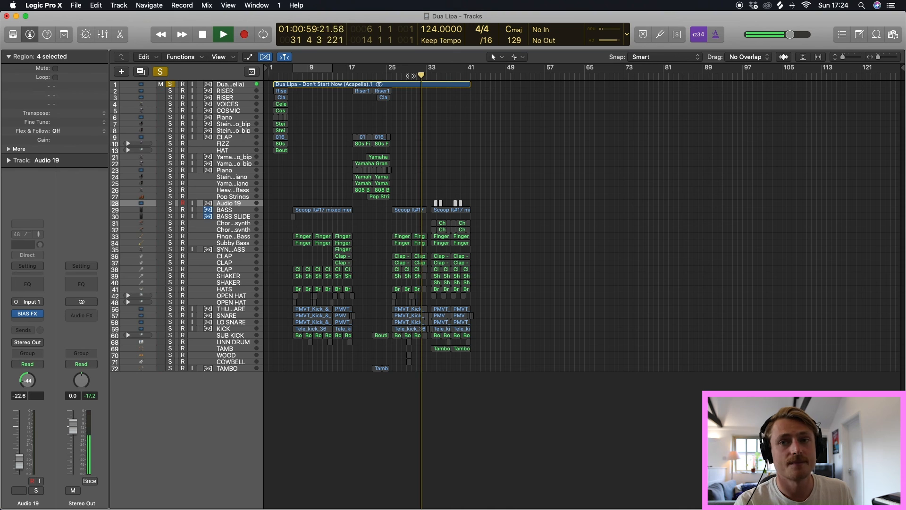
{"action": "key", "text": "space"}
{"action": "left_click", "coordinate": [171, 84]}
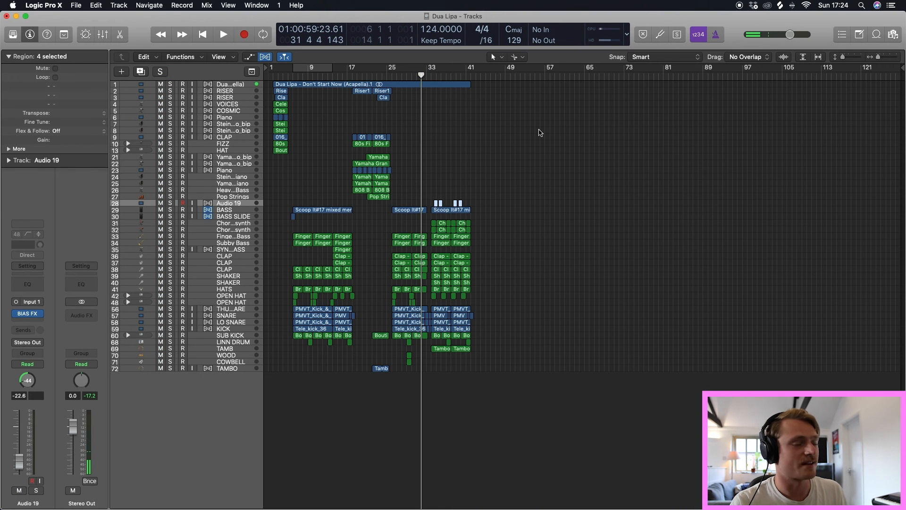